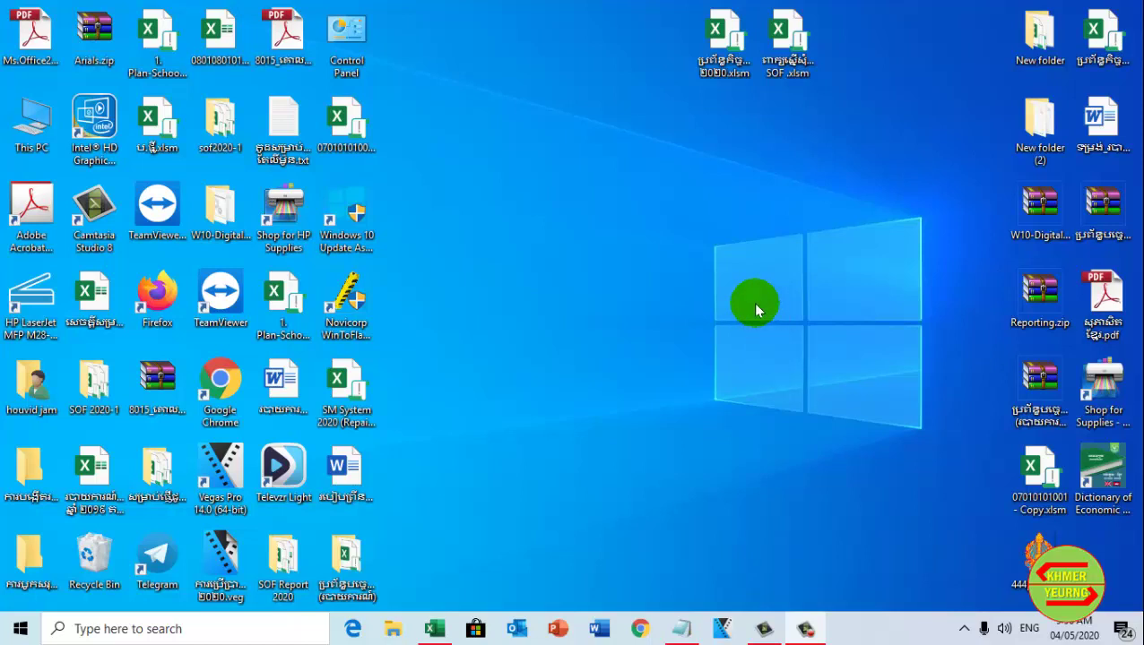
# Select the 2020 .xlsm workbook icon at the top of the desktop
pyautogui.click(728, 43)
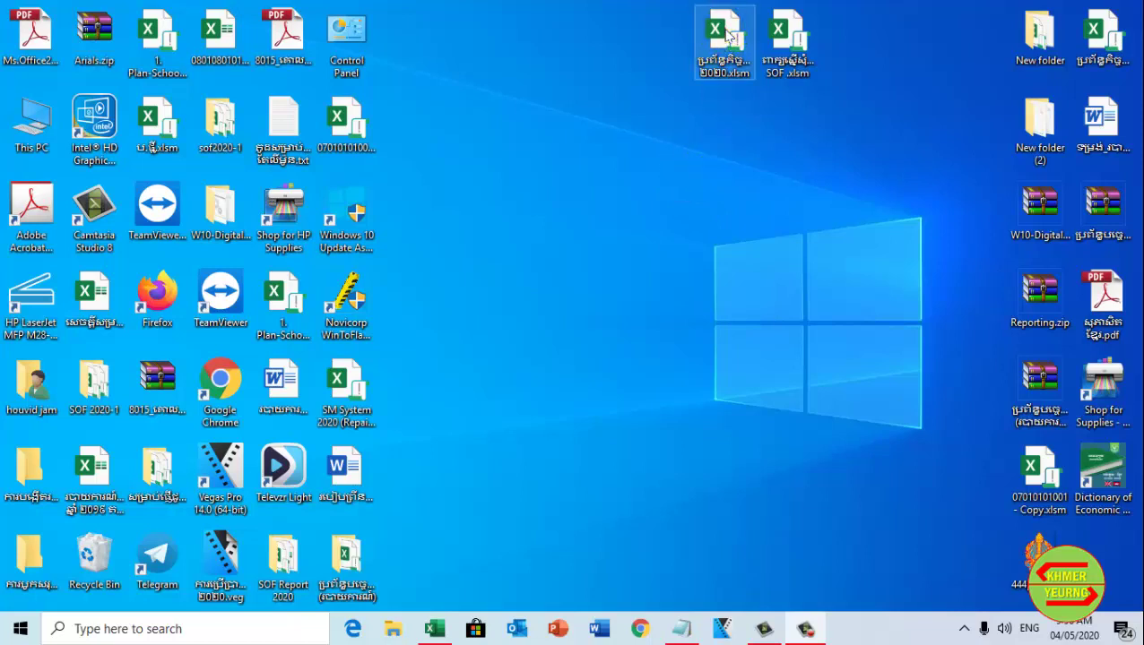
# Open the 2020 workbook and scroll through the Khmer request form on its Request sheet
pyautogui.doubleClick(726, 37)
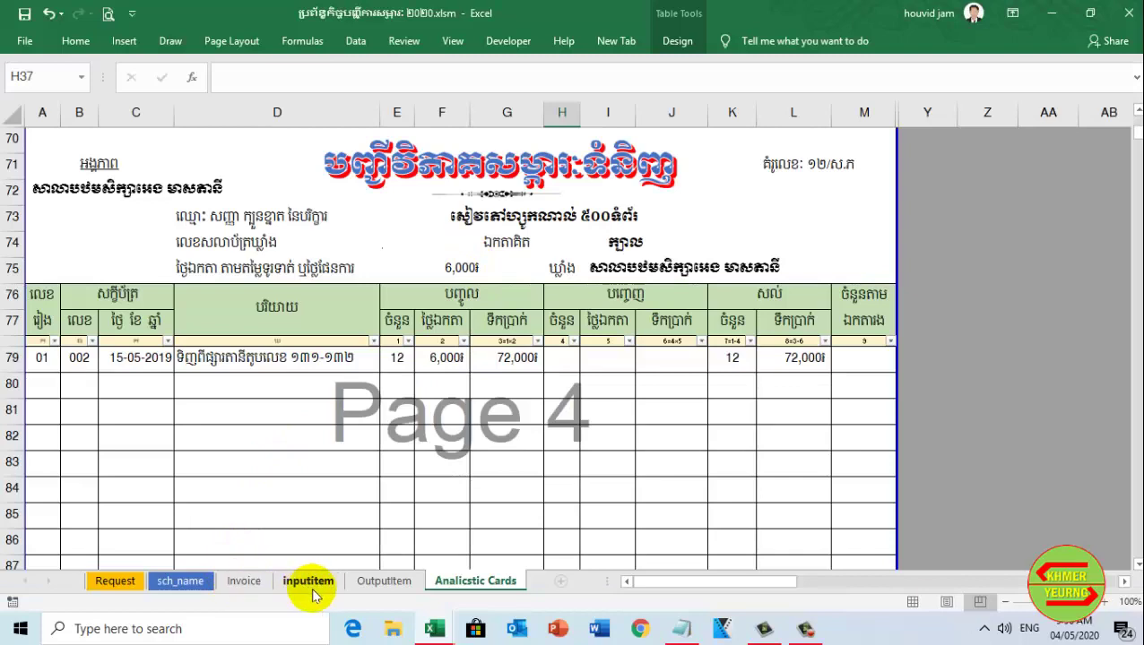
pyautogui.click(117, 581)
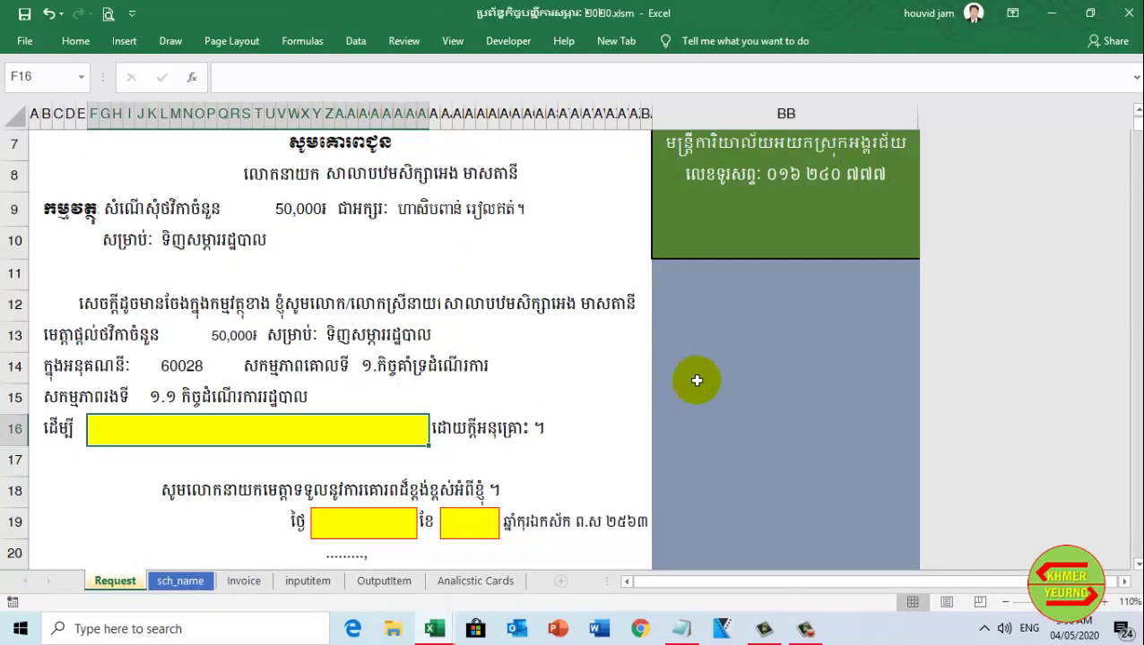
pyautogui.scroll(-4, 694, 384)
pyautogui.scroll(4, 534, 392)
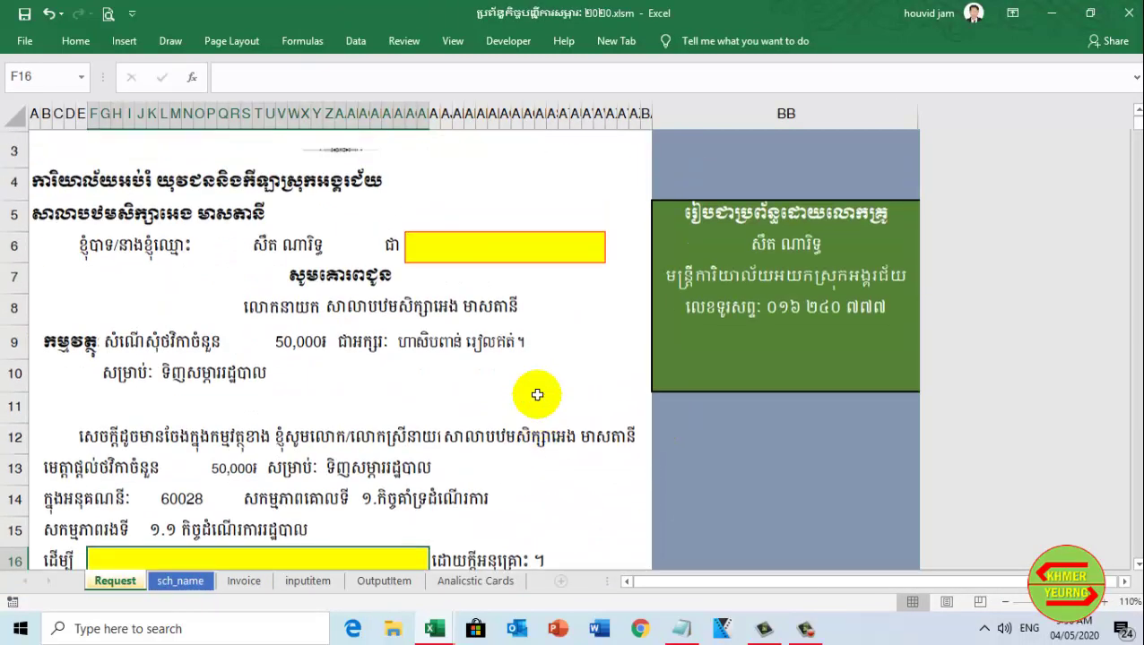
pyautogui.scroll(-4, 537, 395)
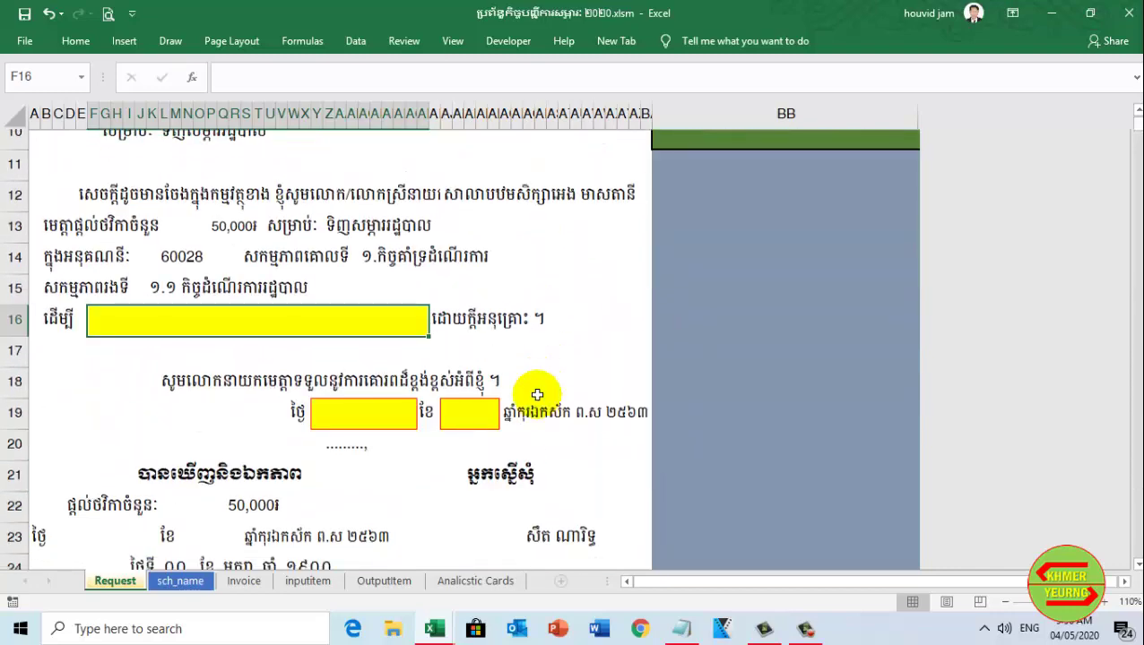
pyautogui.scroll(-2, 533, 393)
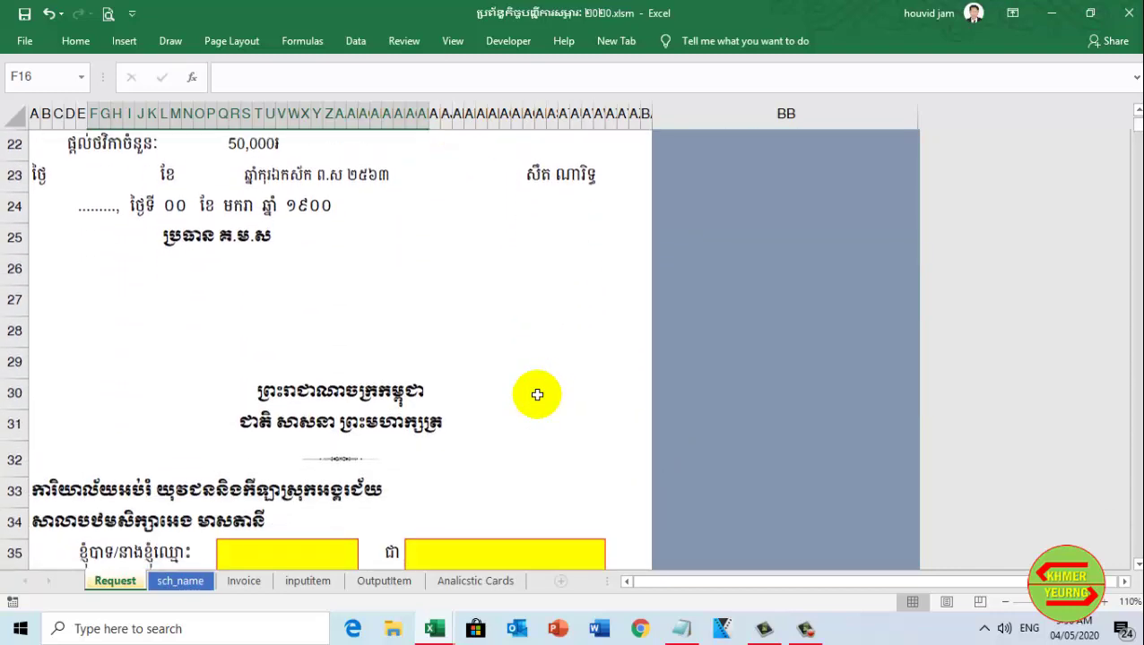
pyautogui.scroll(2, 531, 394)
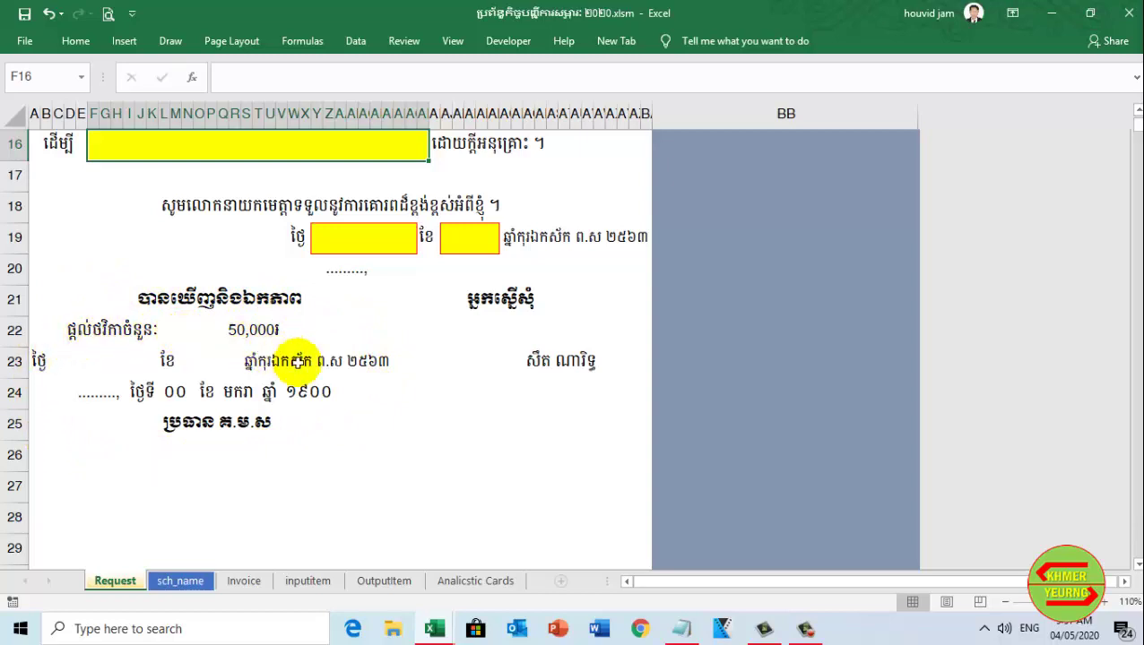
pyautogui.scroll(1, 326, 387)
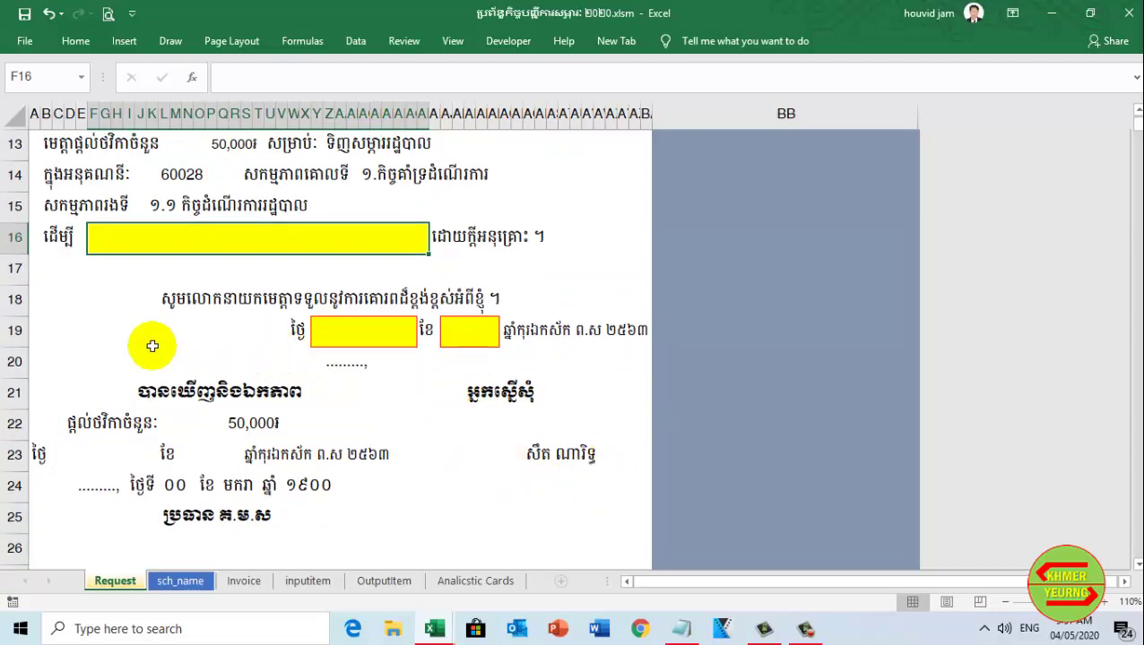
pyautogui.scroll(4, 669, 213)
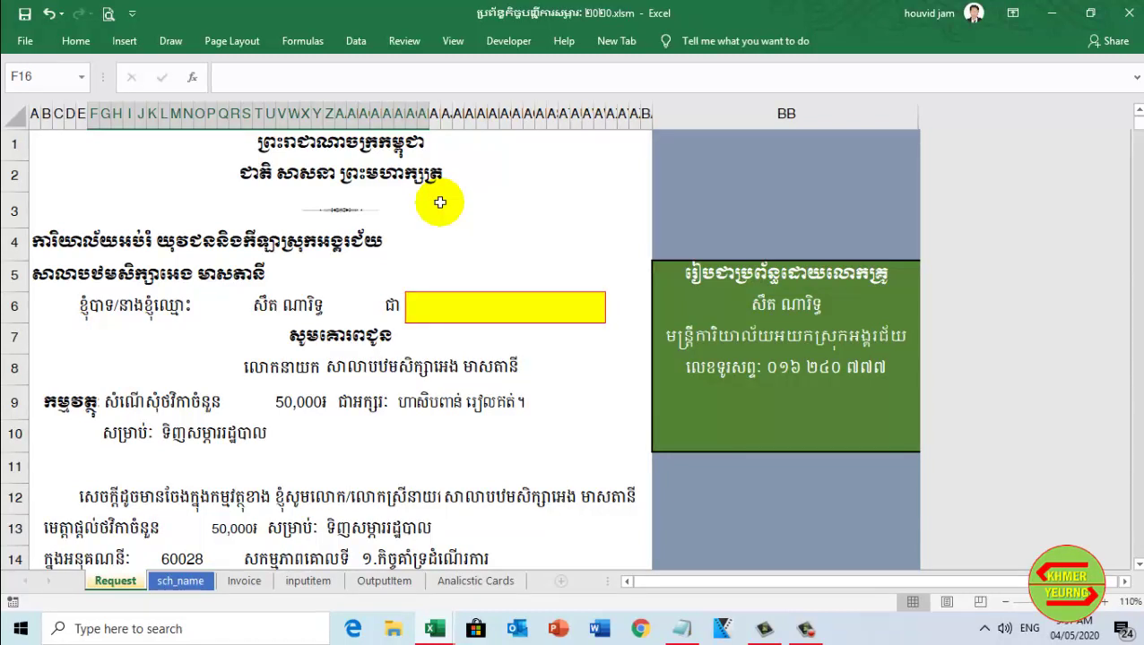
pyautogui.scroll(-1, 509, 287)
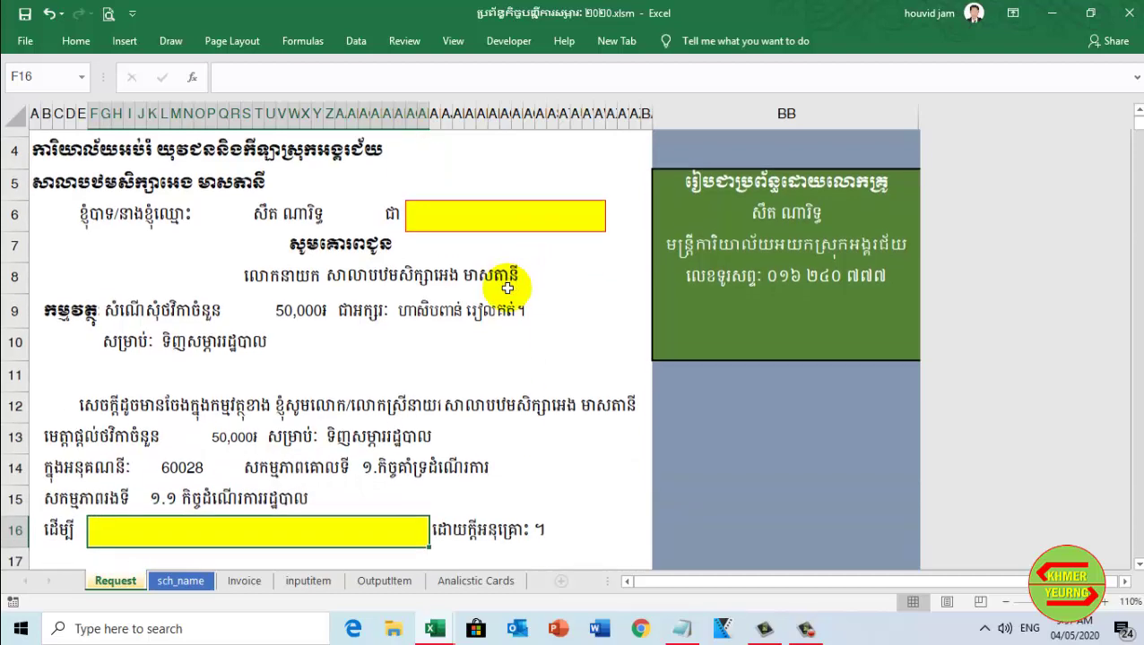
pyautogui.scroll(-3, 511, 286)
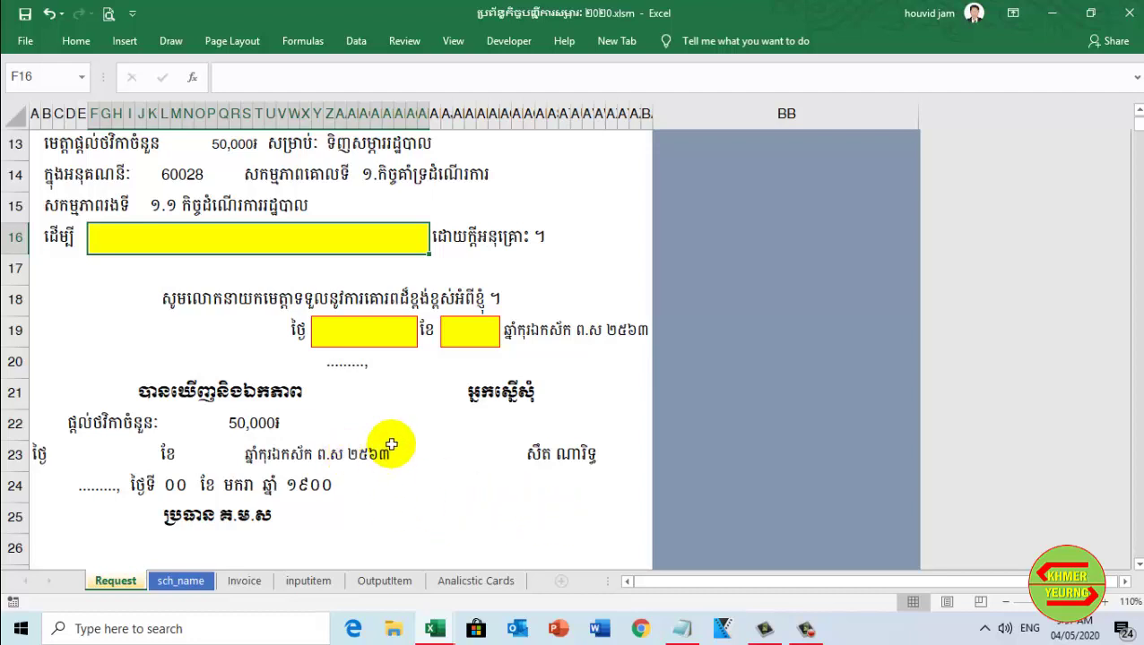
pyautogui.scroll(-1, 392, 445)
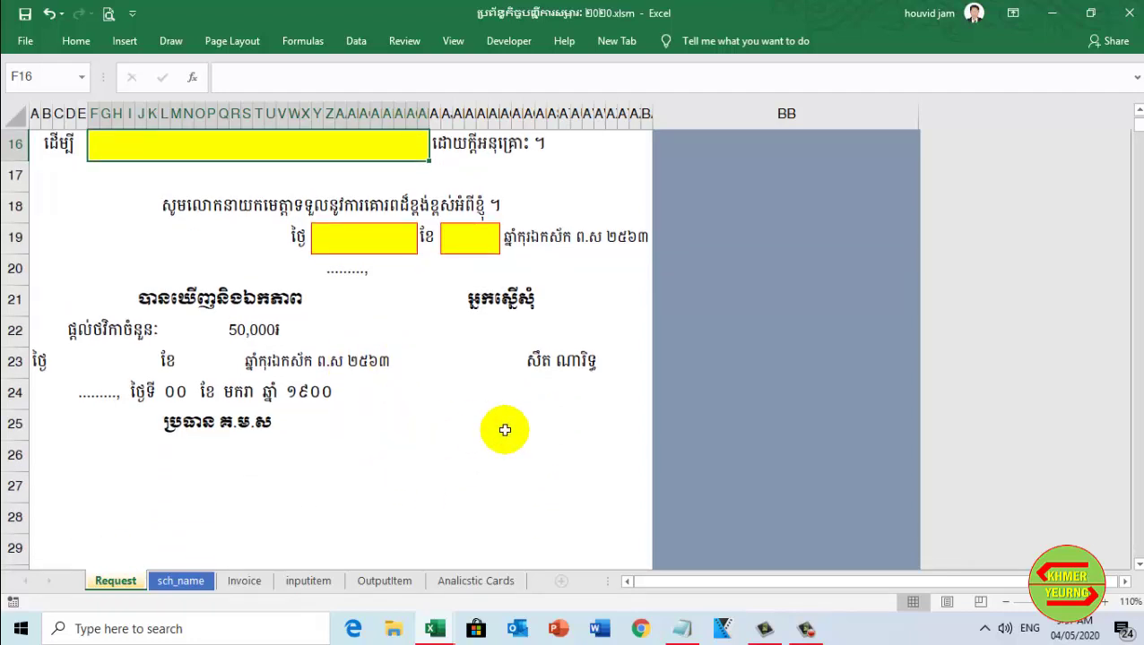
pyautogui.scroll(1, 453, 466)
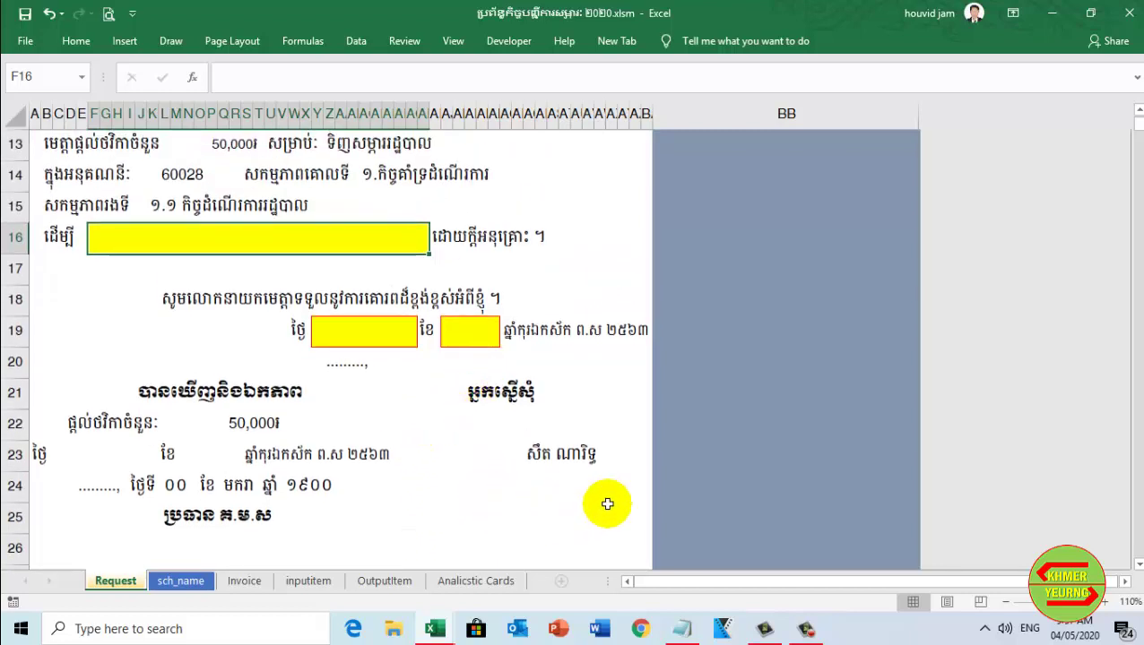
pyautogui.scroll(1, 607, 504)
pyautogui.scroll(-2, 607, 504)
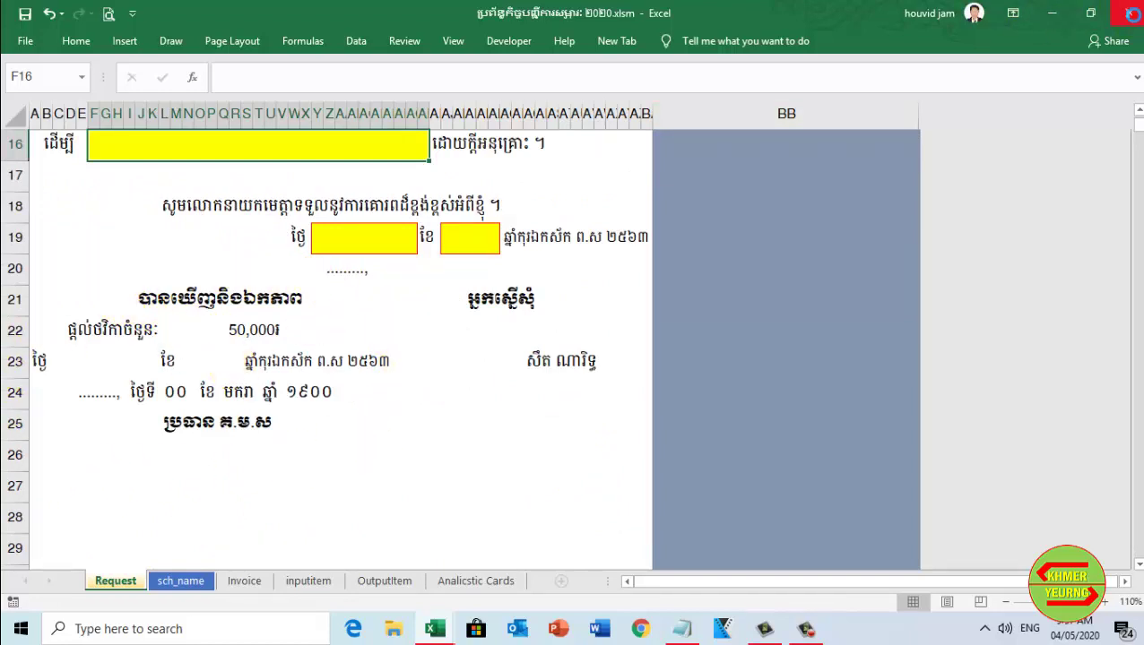
# Close the 2020 workbook and select the school-information cells D2 to D7 in SOF
pyautogui.click(1131, 16)
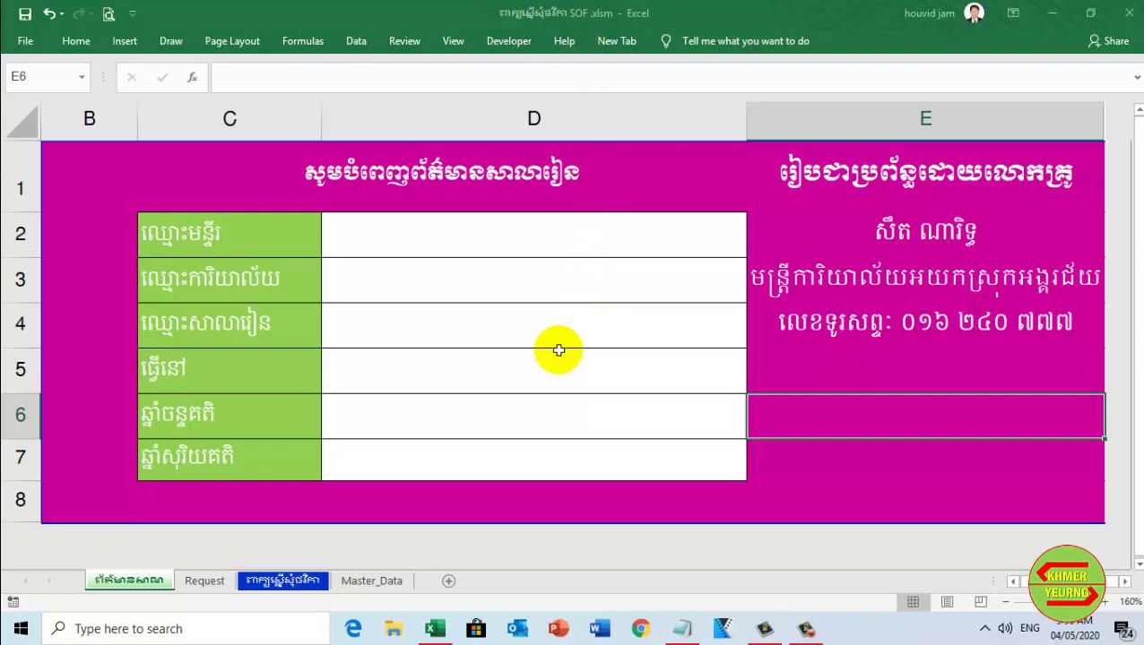
pyautogui.click(459, 229)
pyautogui.moveTo(585, 242)
pyautogui.mouseDown()
pyautogui.moveTo(575, 460)
pyautogui.moveTo(592, 231)
pyautogui.mouseUp()
# Enter 'មន្ទីរអប់រំយុវជននិងកីឡាខេត្តកំពត' in D2 using the Khmer keyboard
pyautogui.click(593, 230)
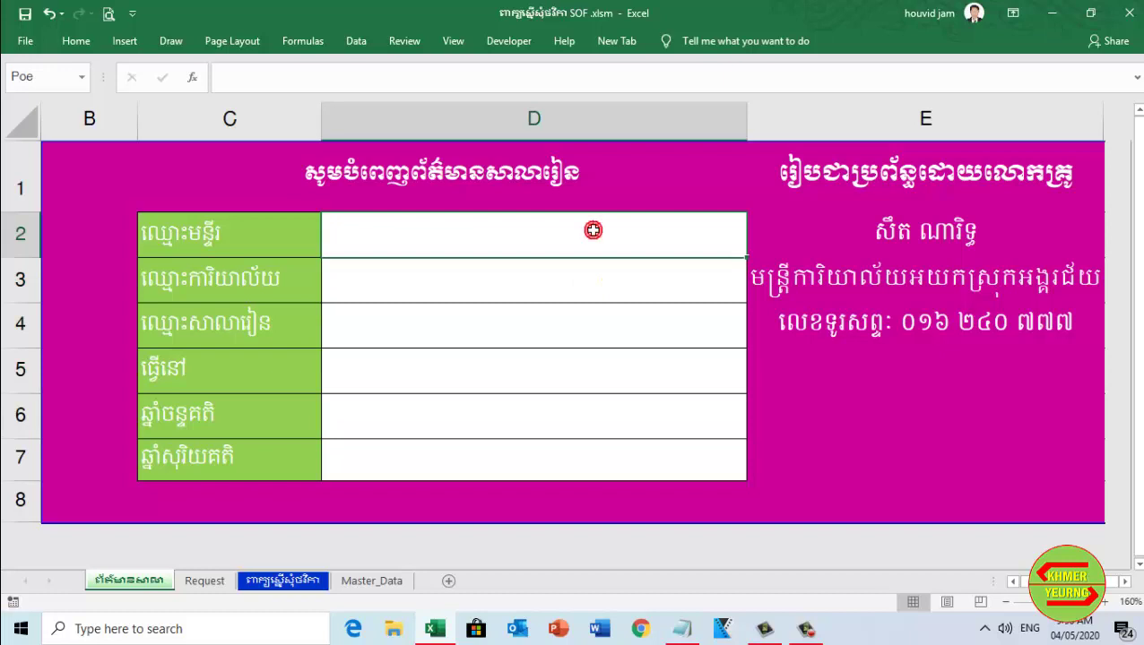
pyautogui.hotkey('alt', 'shift')
pyautogui.write('ម')
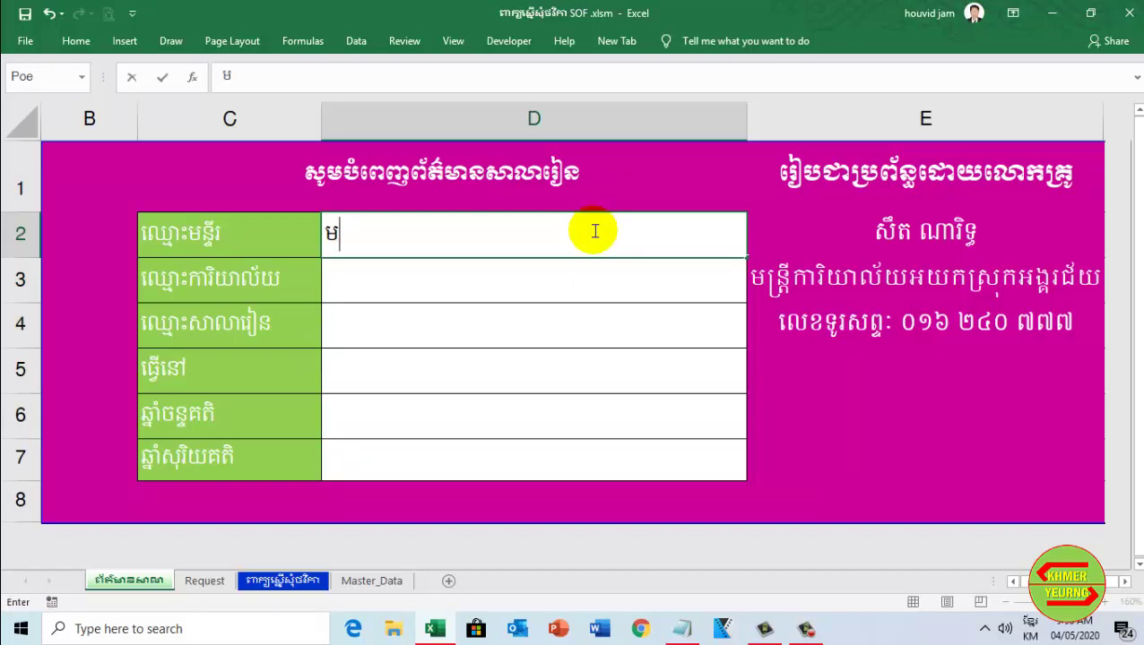
pyautogui.write('ន្ទីរអប់រ')
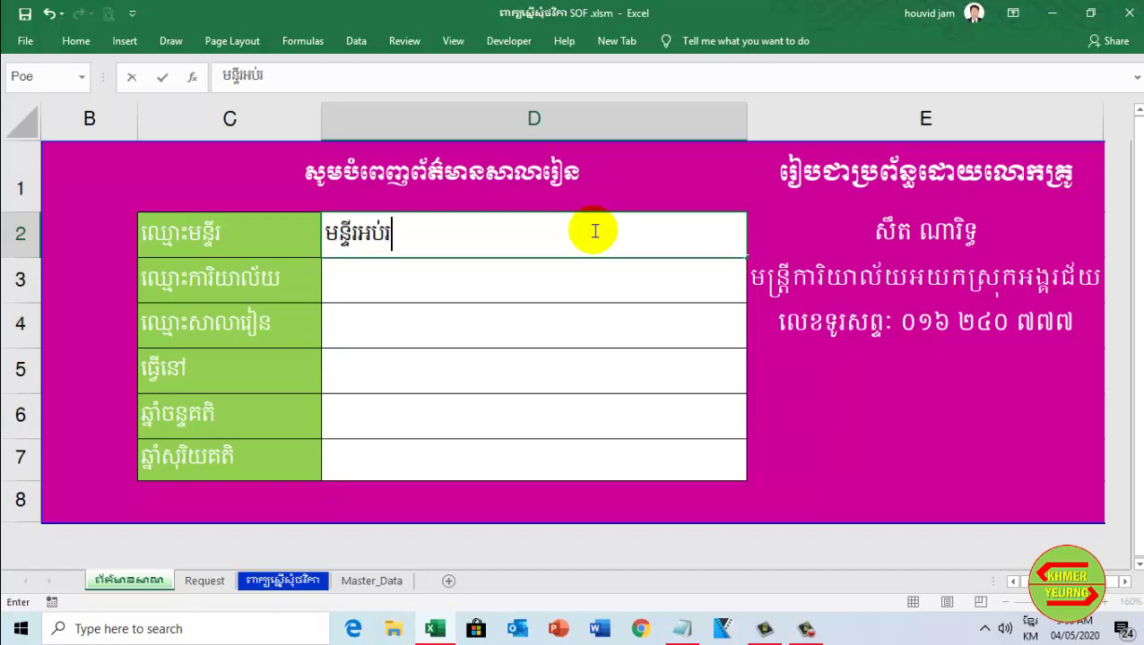
pyautogui.write('ំយុវជ')
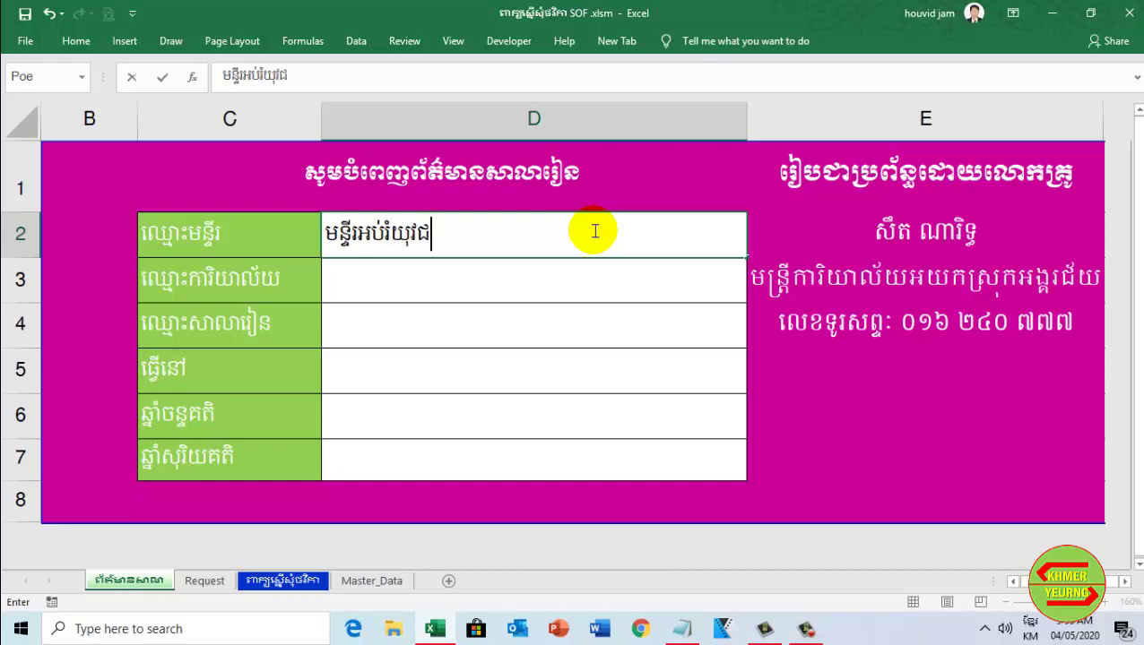
pyautogui.write('ននិងគ')
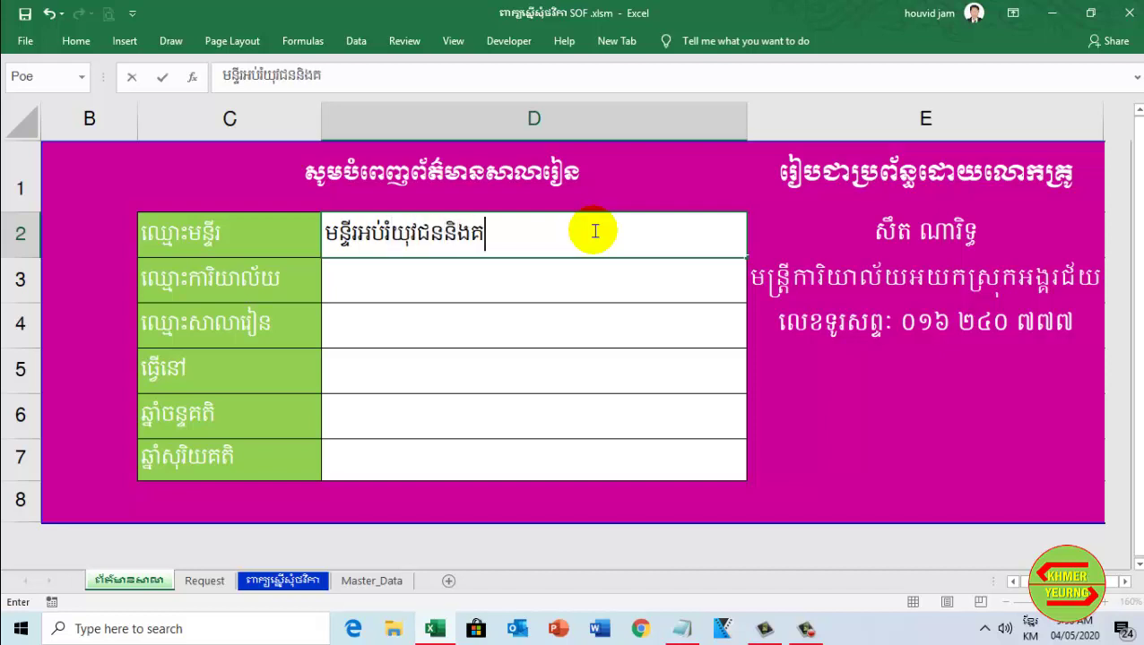
pyautogui.press('BackSpace')
pyautogui.write('កីឡា')
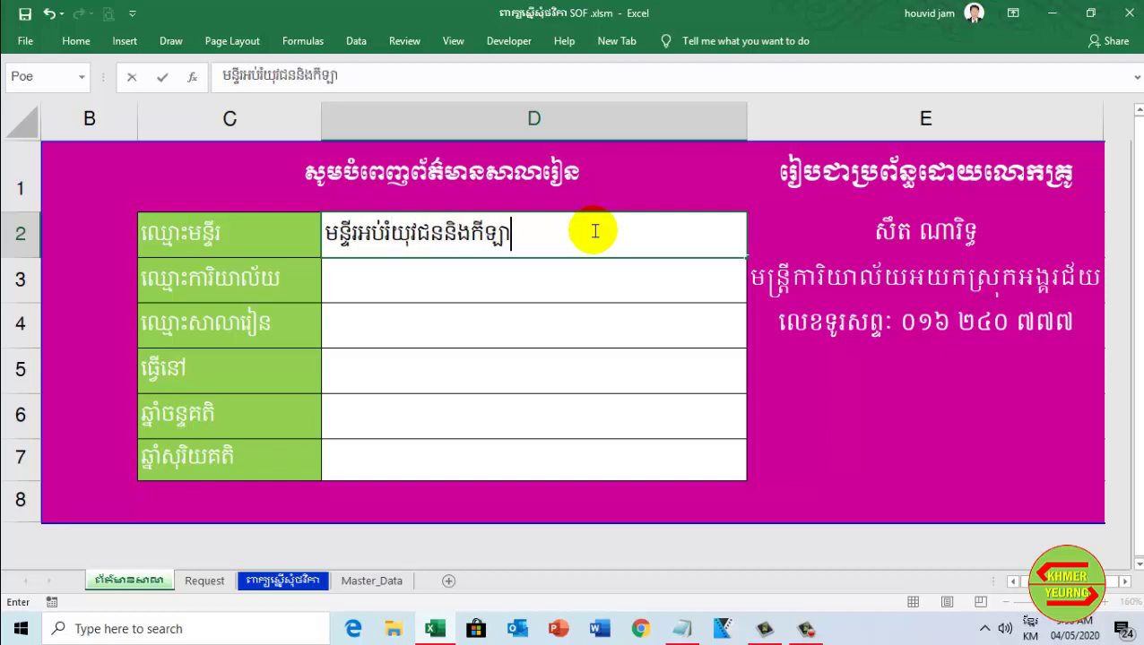
pyautogui.write('ខេត្ត')
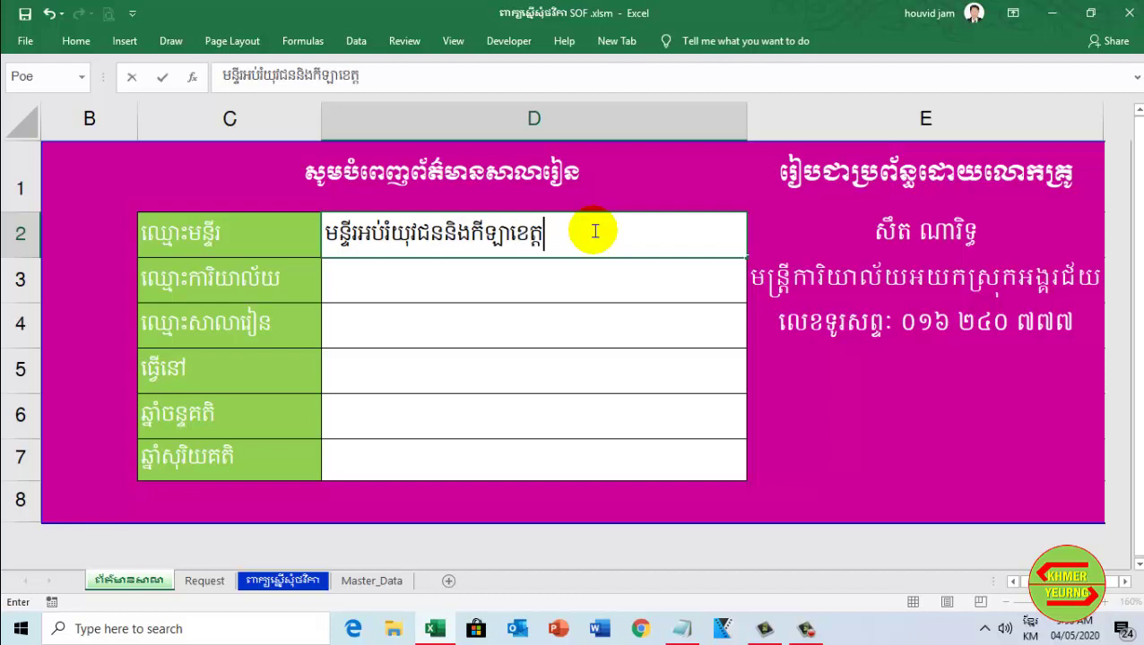
pyautogui.write('កំពត')
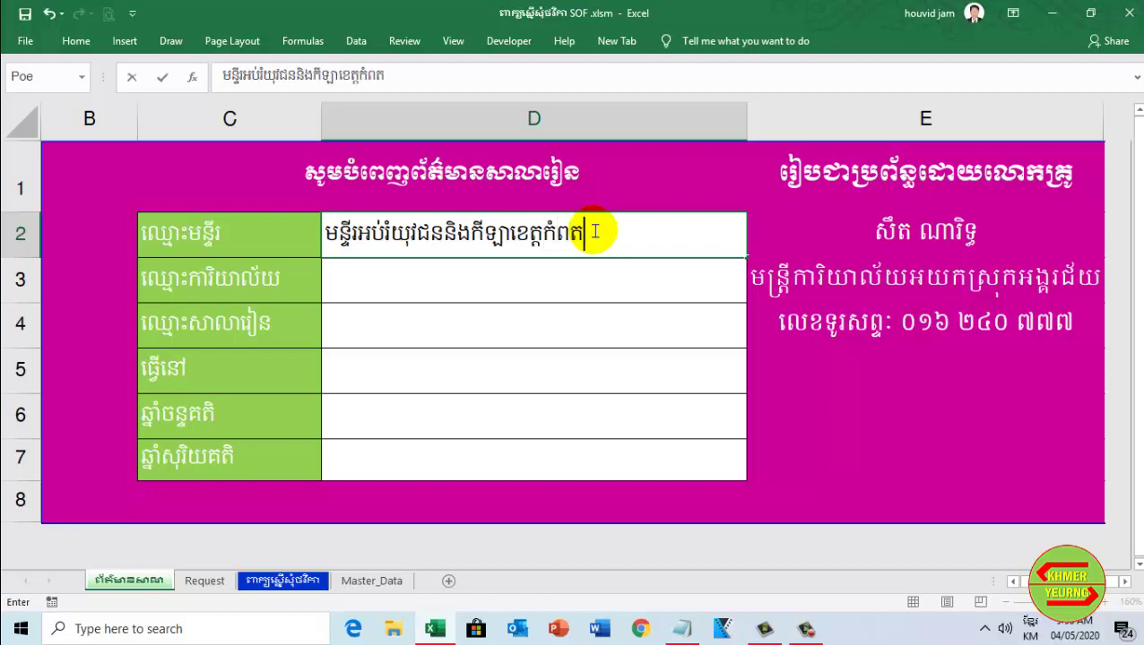
pyautogui.click(608, 286)
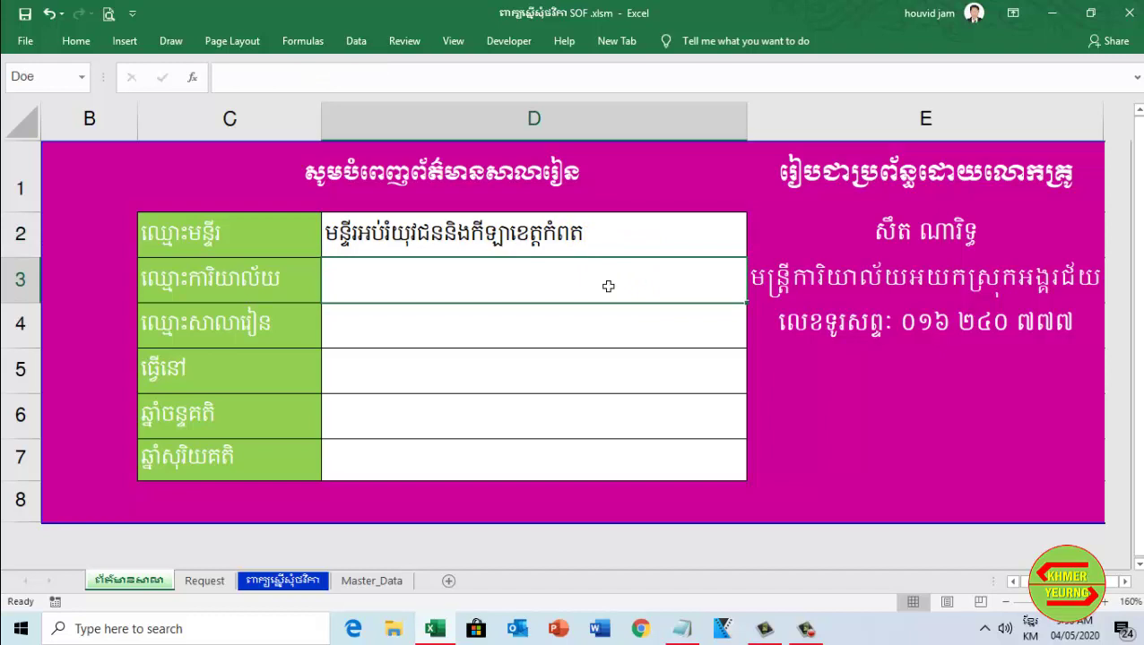
# Enter 'ការិយាល័យអប់រំយុវជននិងកីឡាស្រុកអង្គរជ័យ' in D3 and 'សាលាបឋមសិក្សាអេងមាស តានី' in D4
pyautogui.write('ការិ')
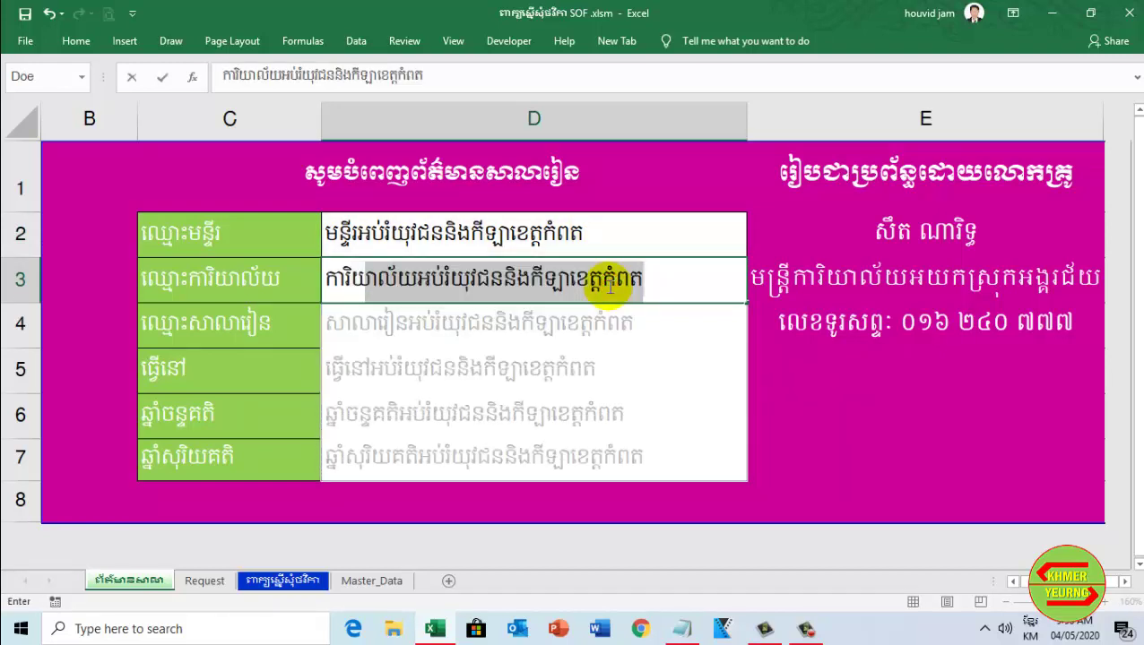
pyautogui.write('យា')
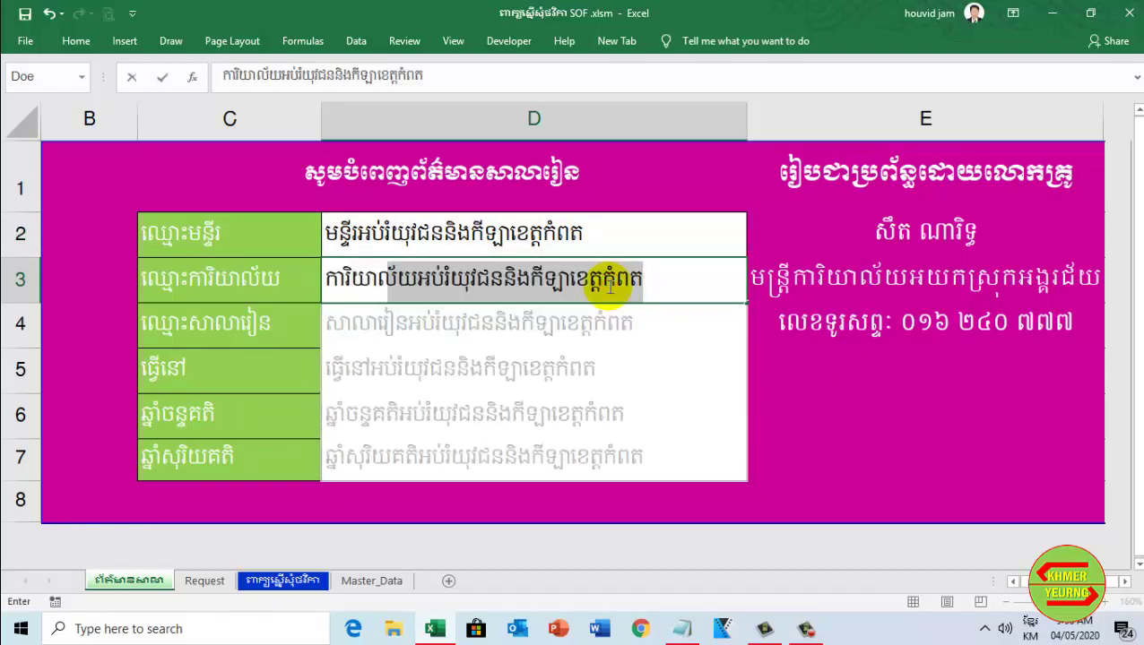
pyautogui.write('ល័យអប់រំយុ')
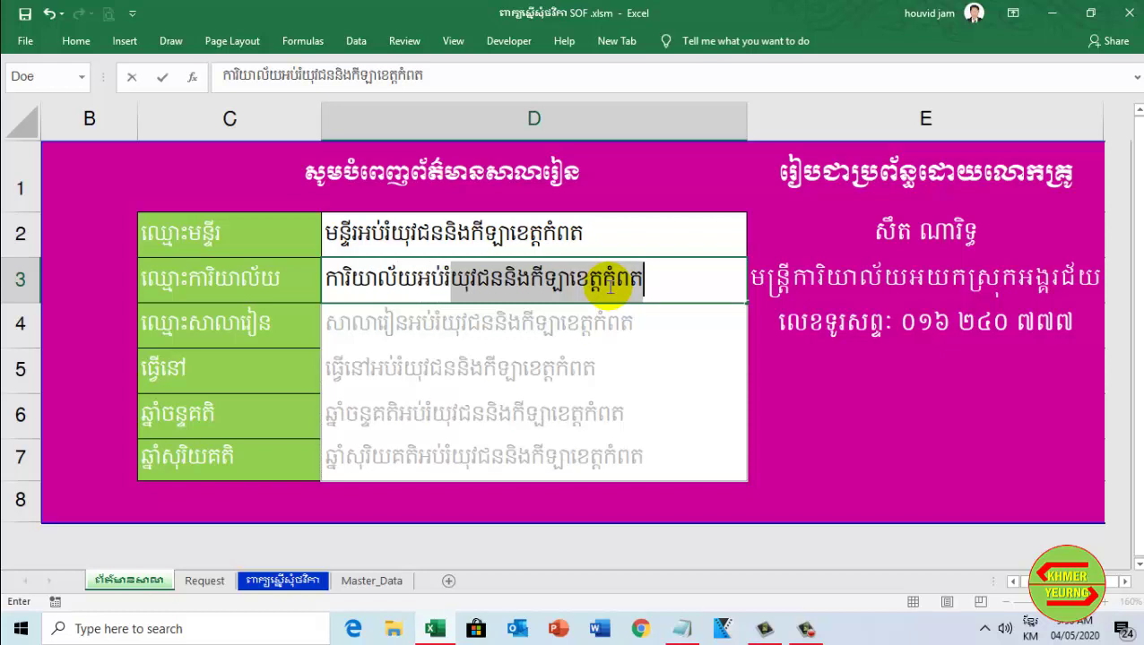
pyautogui.write('វជន')
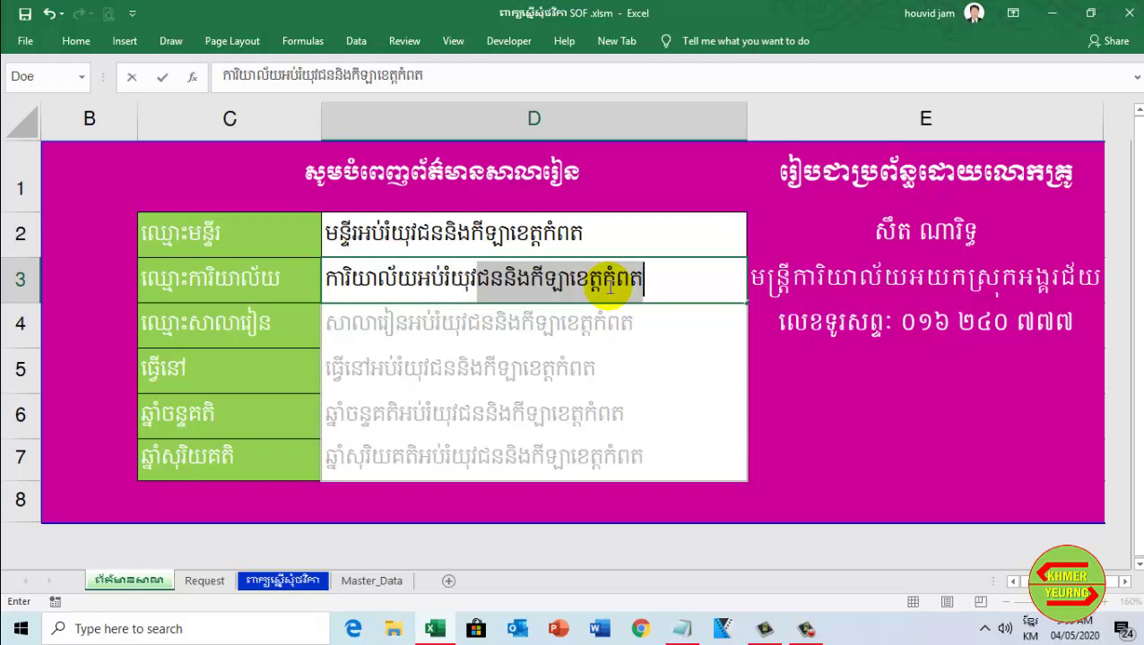
pyautogui.write('និងក')
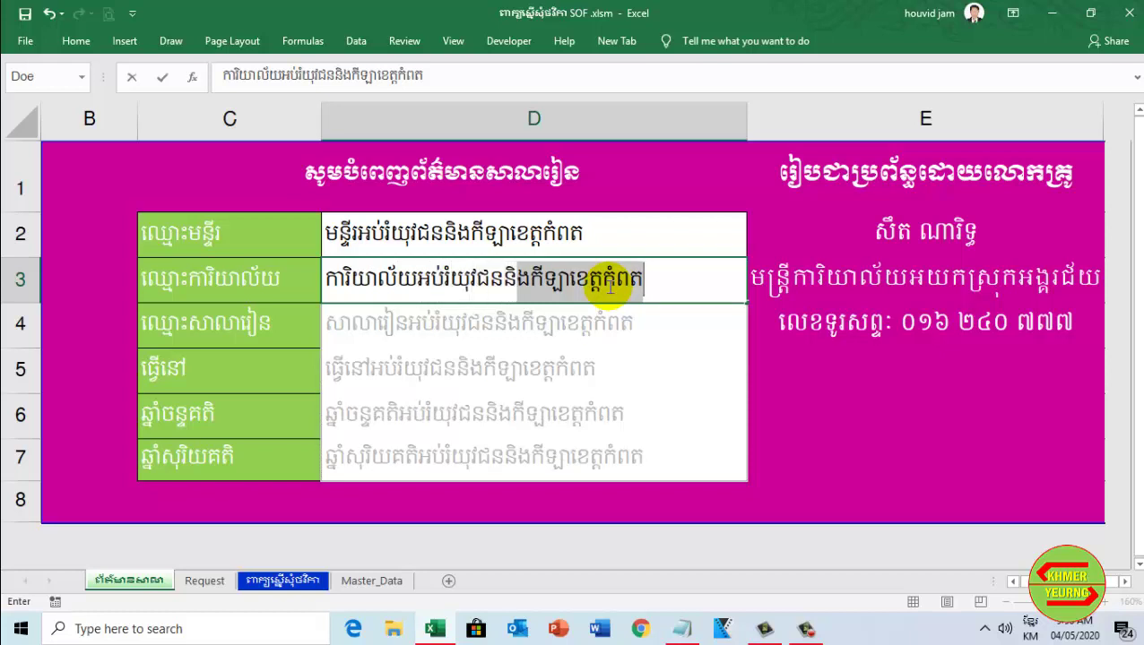
pyautogui.write('ីឡ')
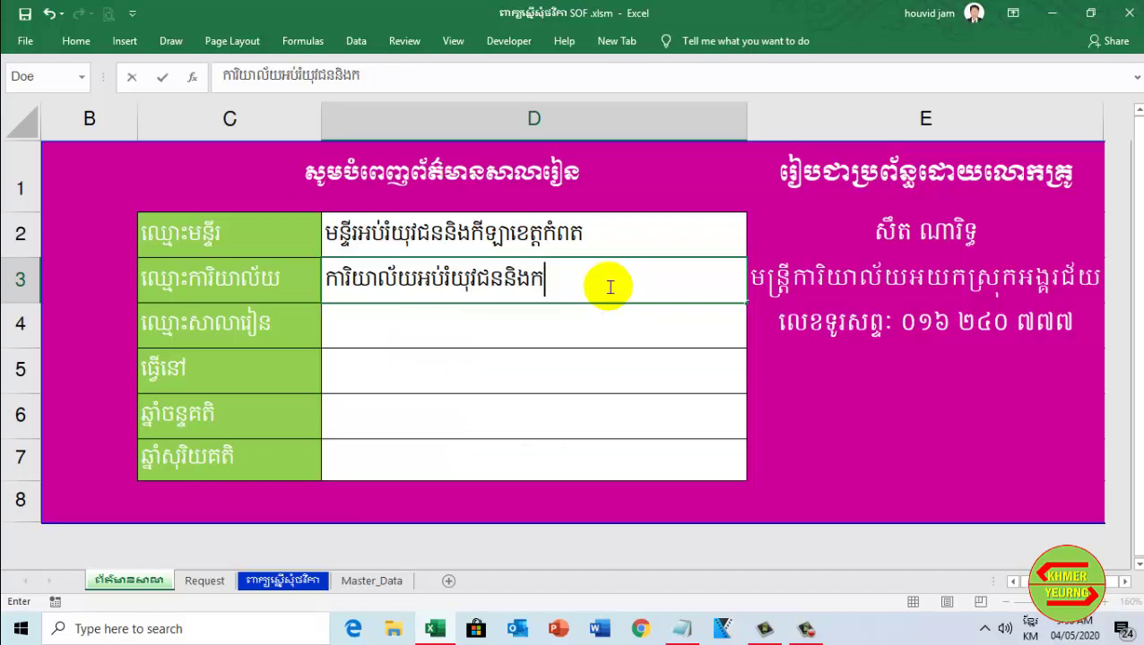
pyautogui.write('ាស')
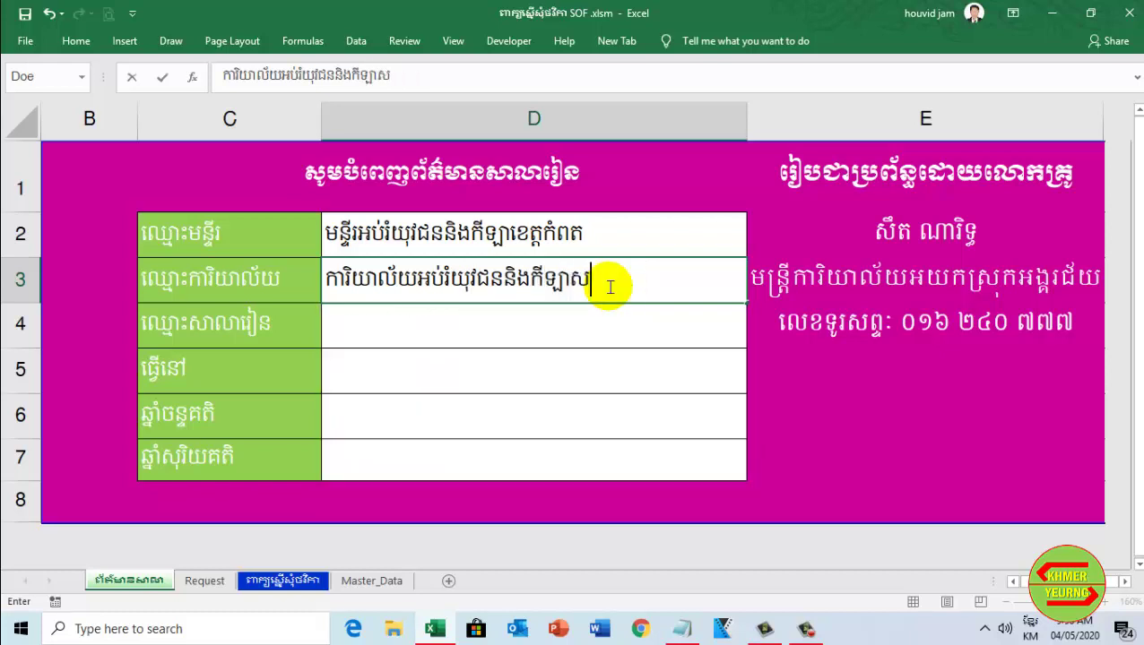
pyautogui.write('្រុកអង្គរ')
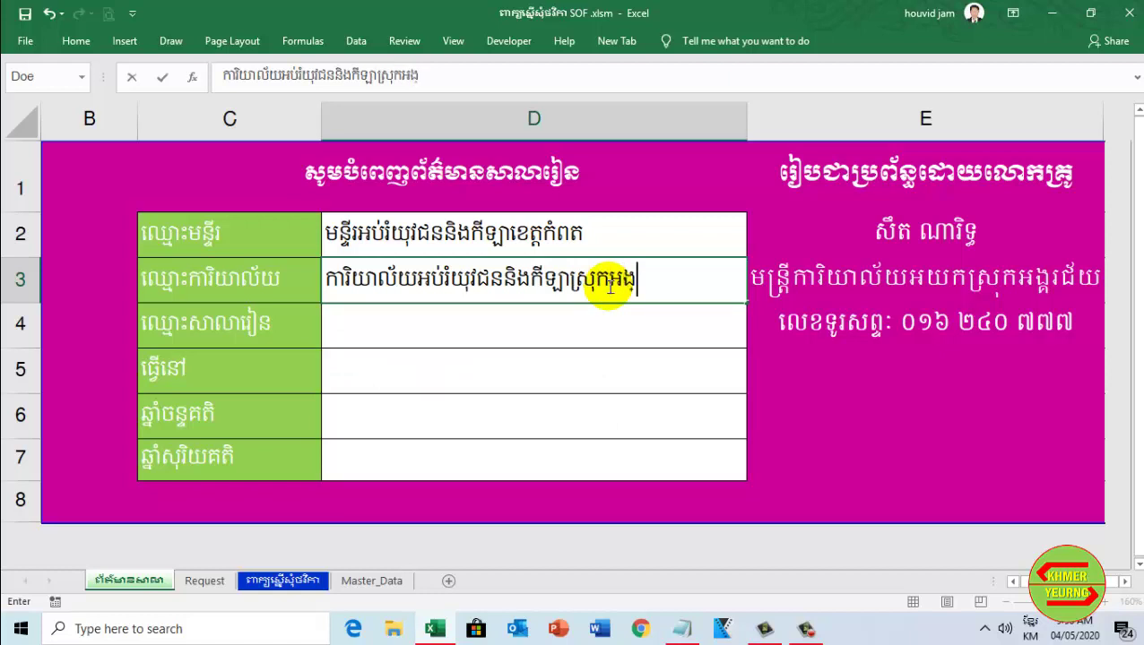
pyautogui.write('ជ')
pyautogui.press('BackSpace')
pyautogui.write('ជ័យ')
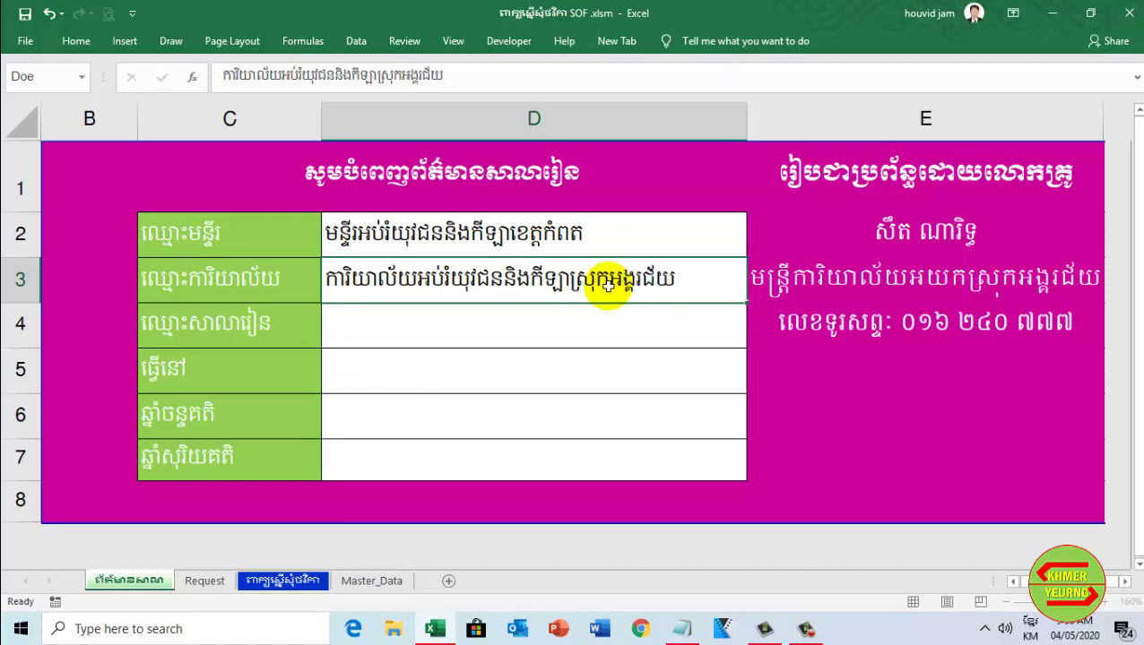
pyautogui.press('Return')
pyautogui.write('សាលាបឋម')
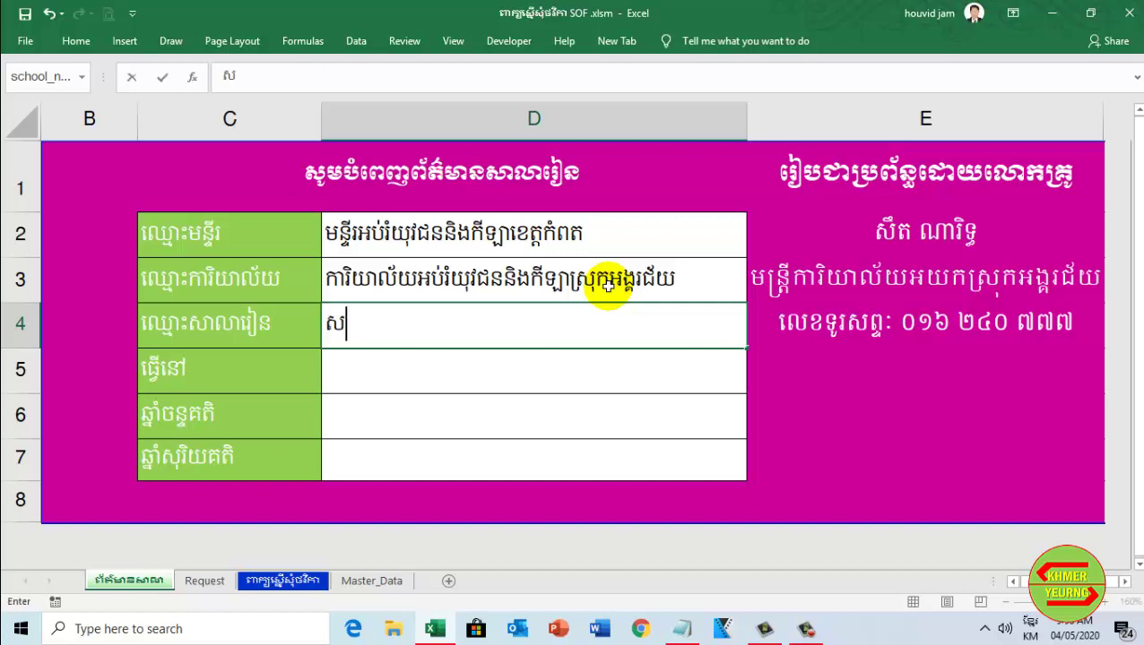
pyautogui.write('សិក្សា')
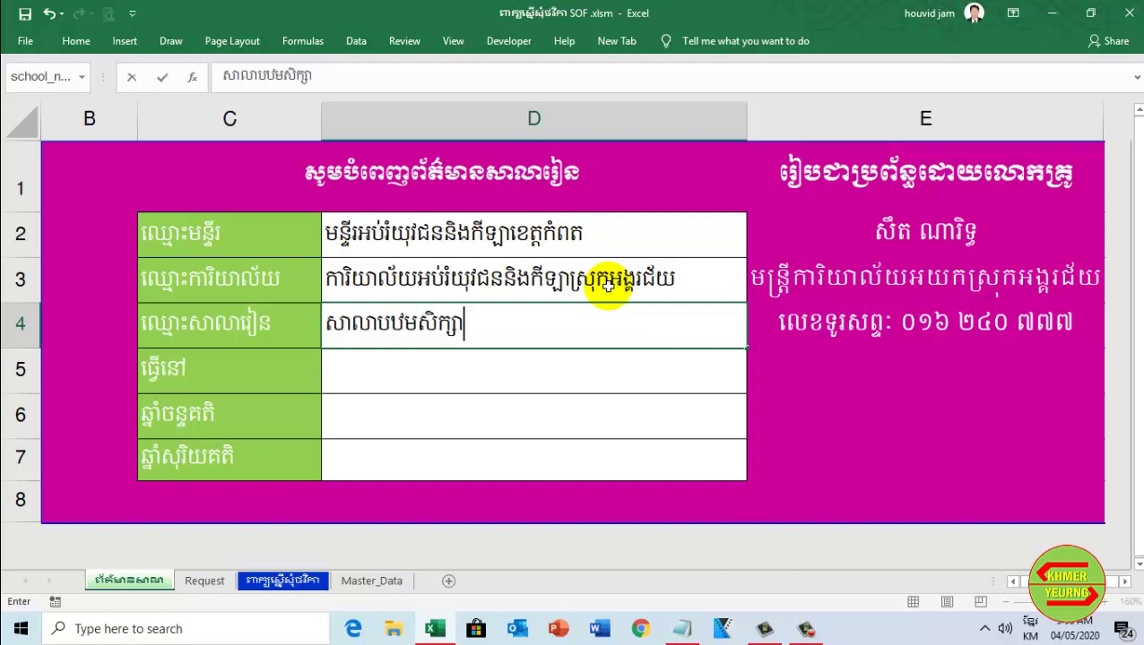
pyautogui.write('អេង')
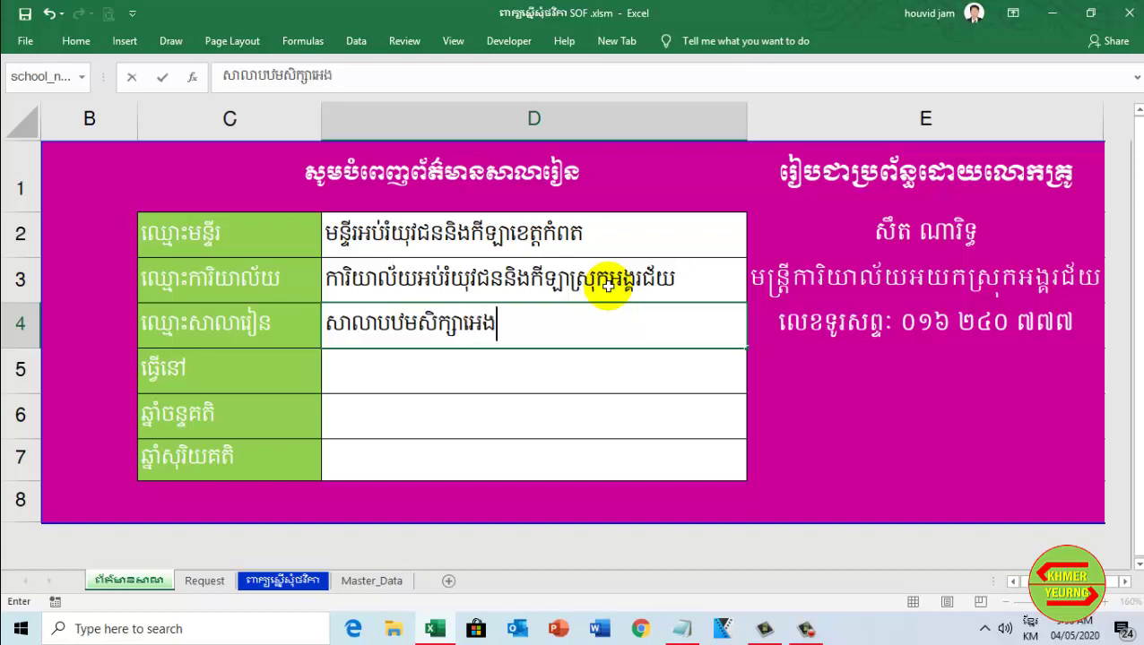
pyautogui.write('មាស')
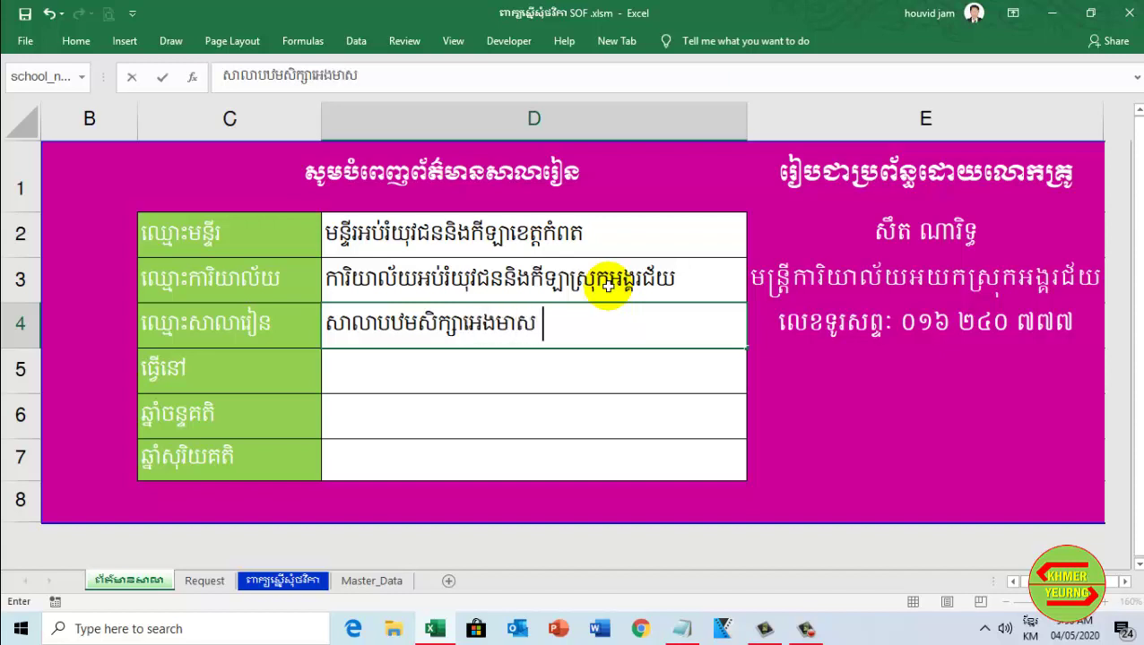
pyautogui.write(' តានី')
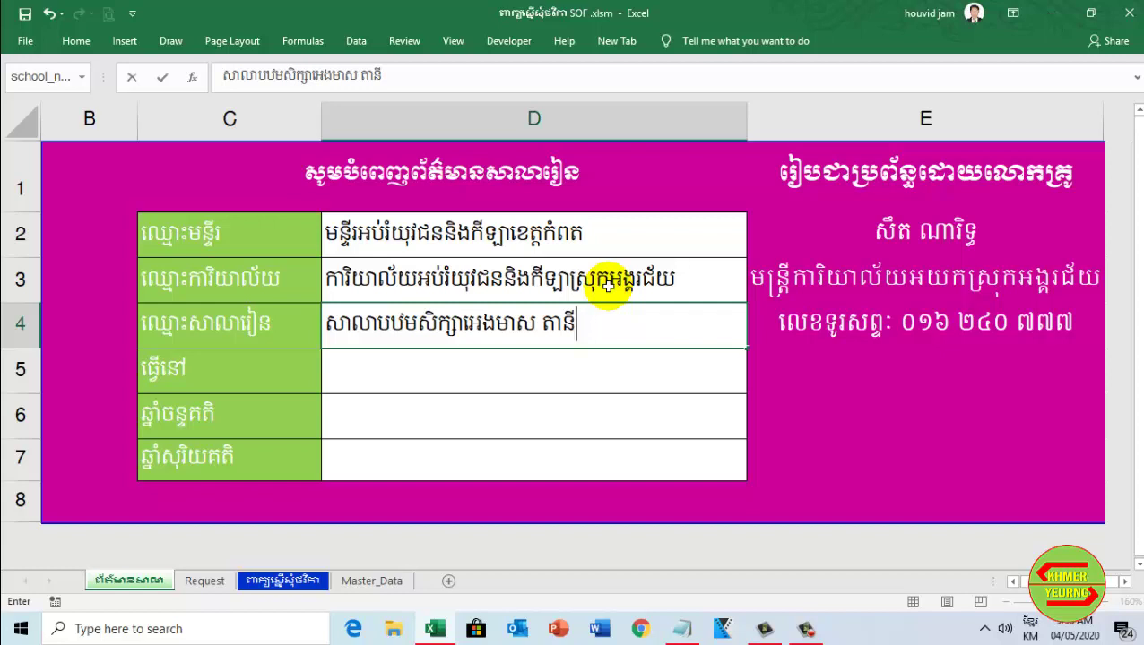
pyautogui.click(529, 382)
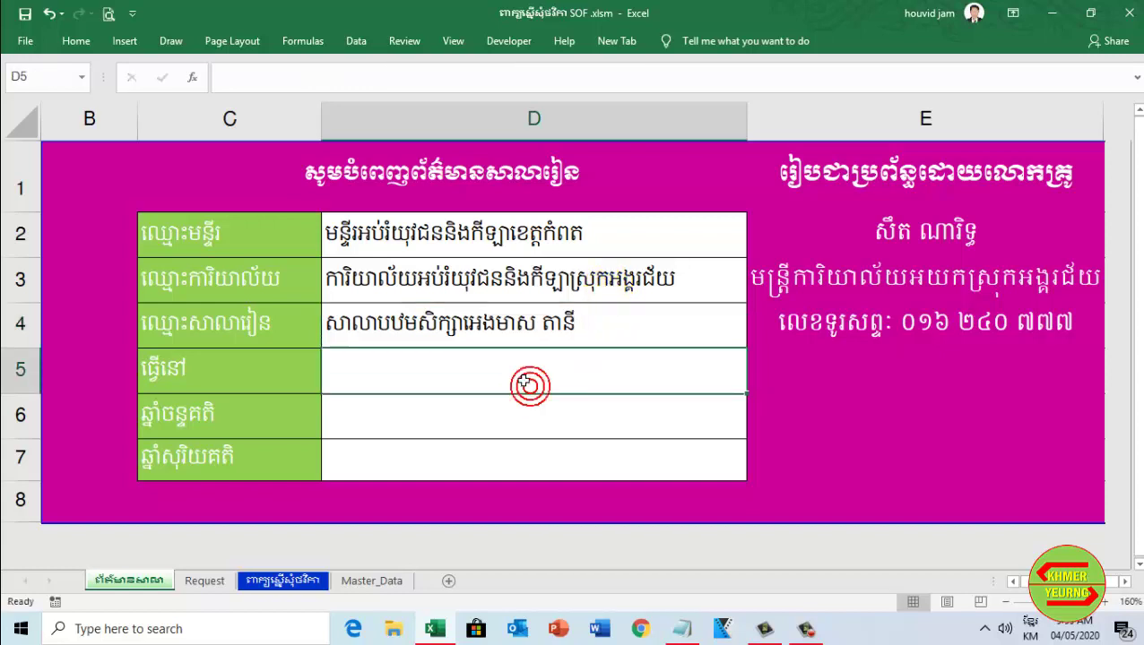
# Select the empty fields D5 to D7 and save the workbook
pyautogui.moveTo(494, 367)
pyautogui.mouseDown()
pyautogui.moveTo(520, 420)
pyautogui.moveTo(489, 450)
pyautogui.mouseUp()
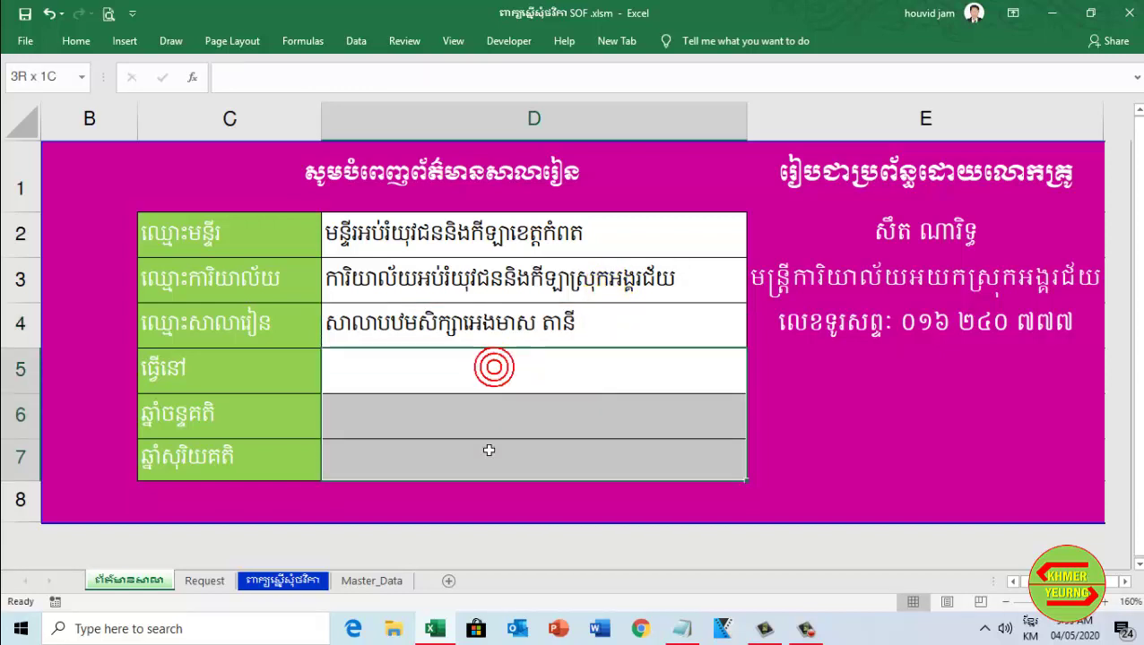
pyautogui.moveTo(567, 370); pyautogui.dragTo(546, 459)
pyautogui.click(550, 365)
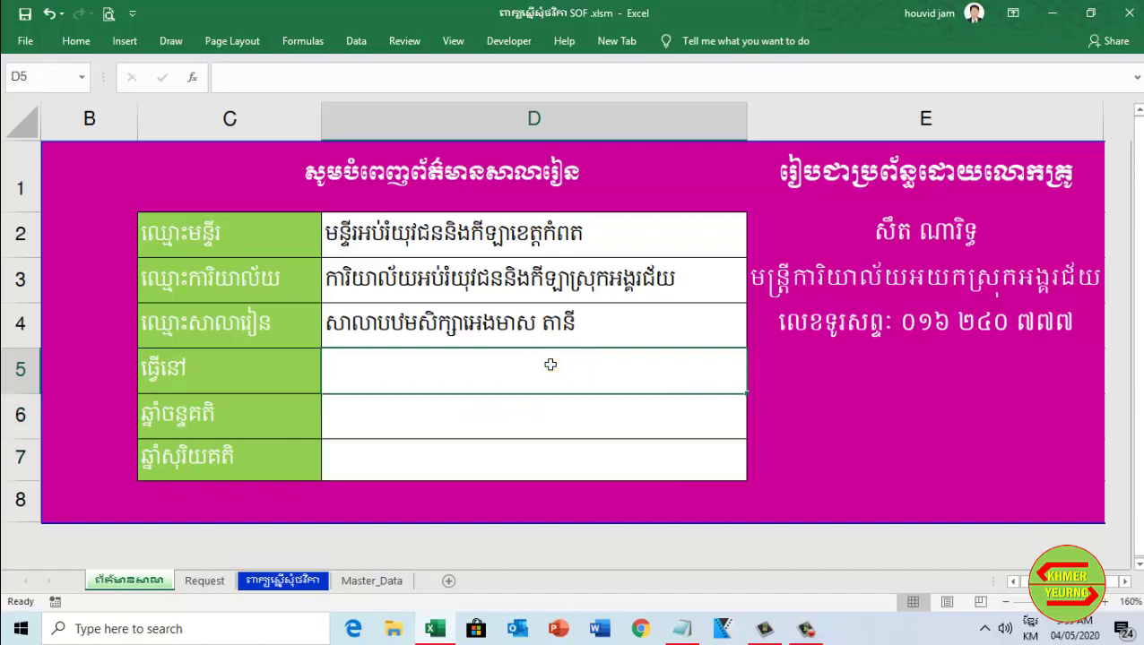
pyautogui.moveTo(550, 370)
pyautogui.mouseDown()
pyautogui.moveTo(536, 479)
pyautogui.moveTo(546, 473)
pyautogui.mouseUp()
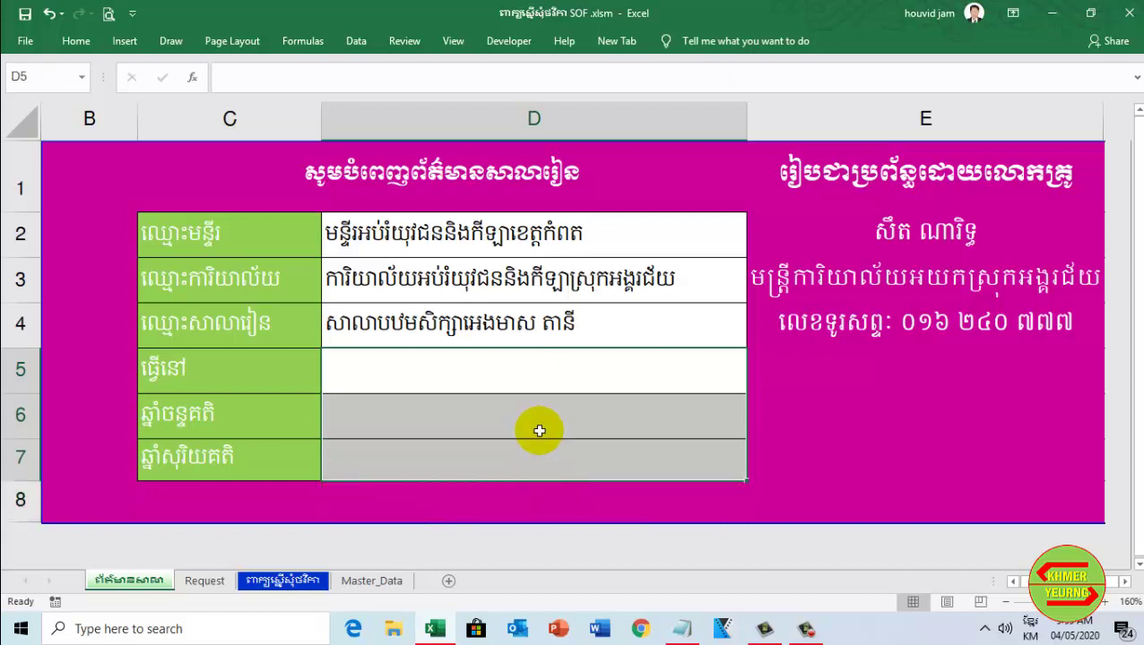
pyautogui.click(24, 13)
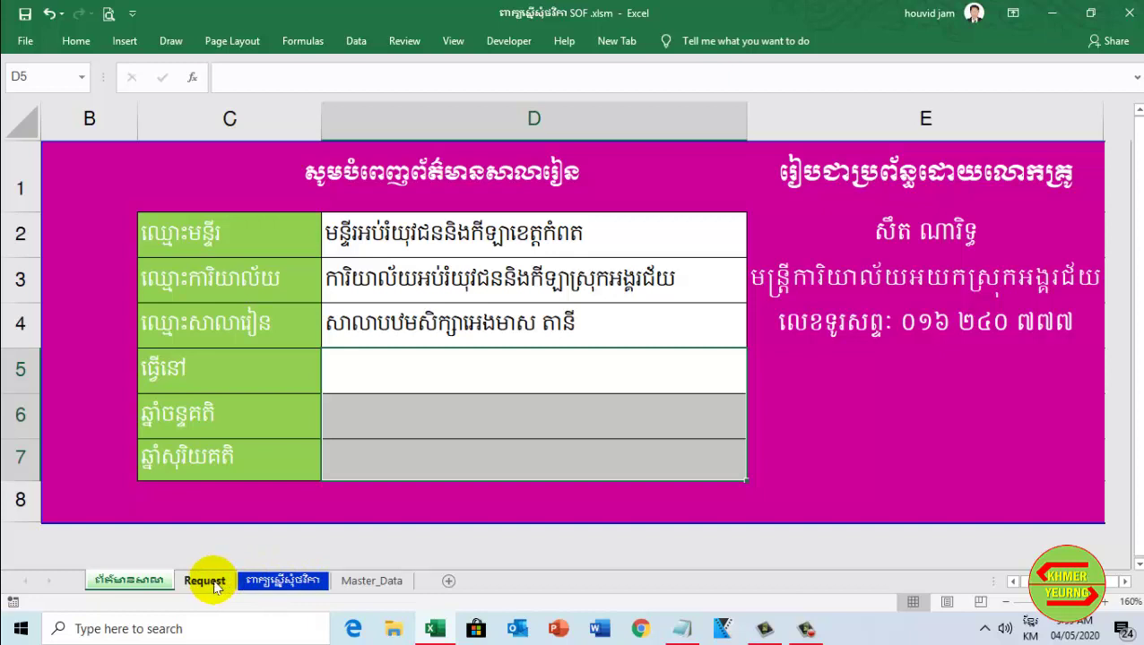
# Compare the Request sheet with the still-blank request letter sheet, scrolling the letter
pyautogui.click(213, 583)
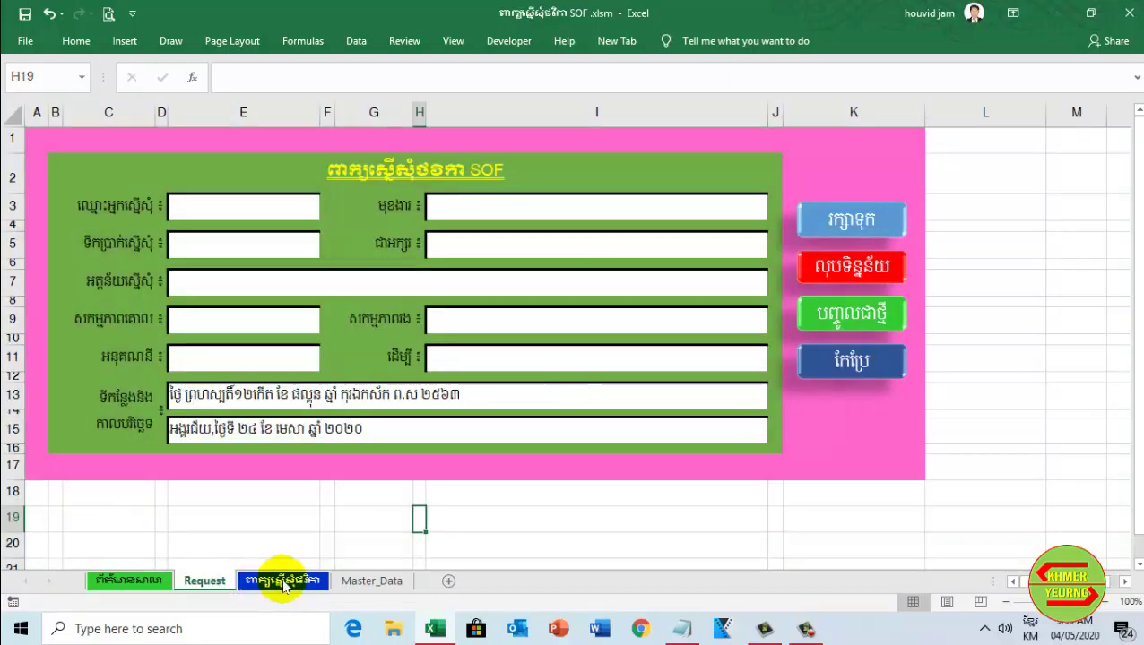
pyautogui.click(283, 583)
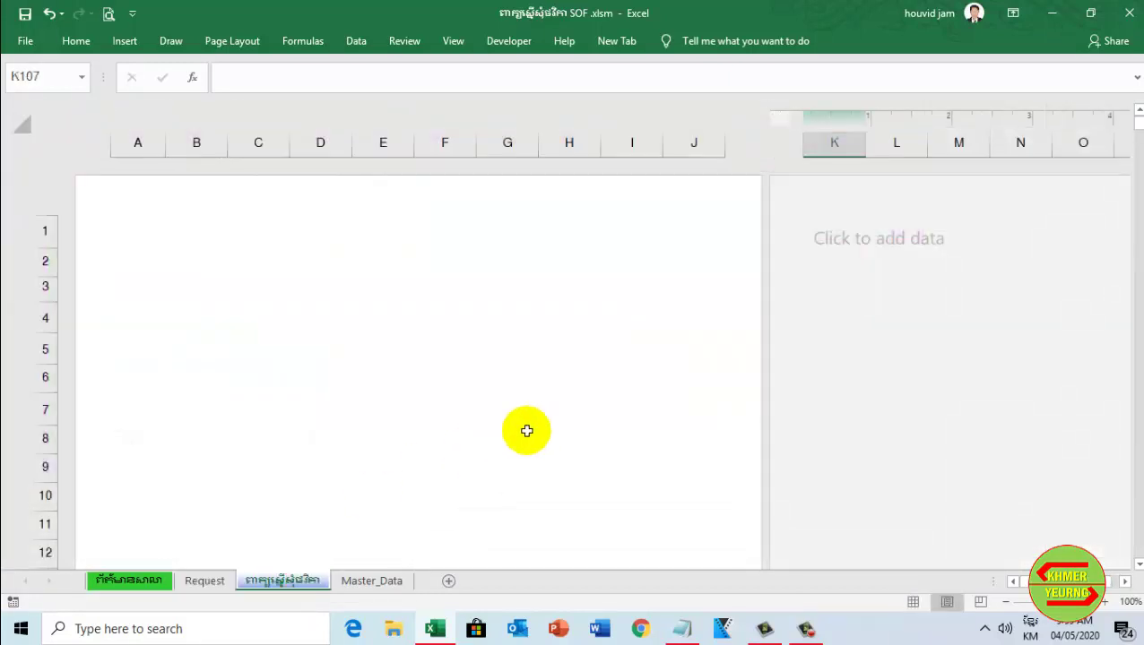
pyautogui.click(215, 582)
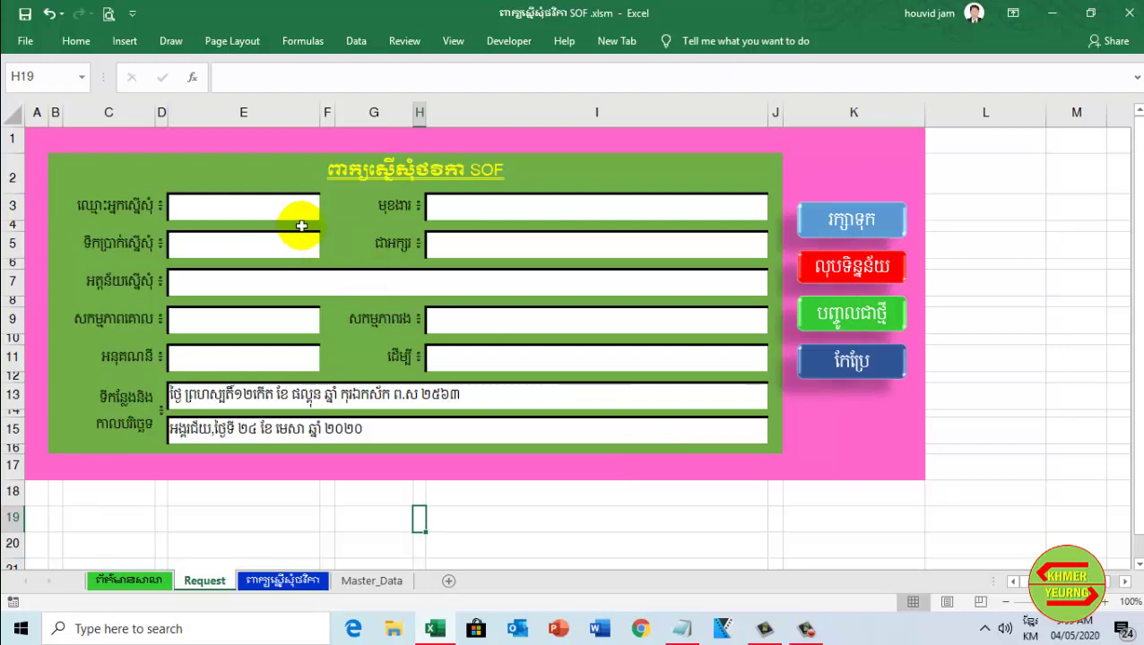
pyautogui.click(305, 582)
pyautogui.scroll(-10, 303, 480)
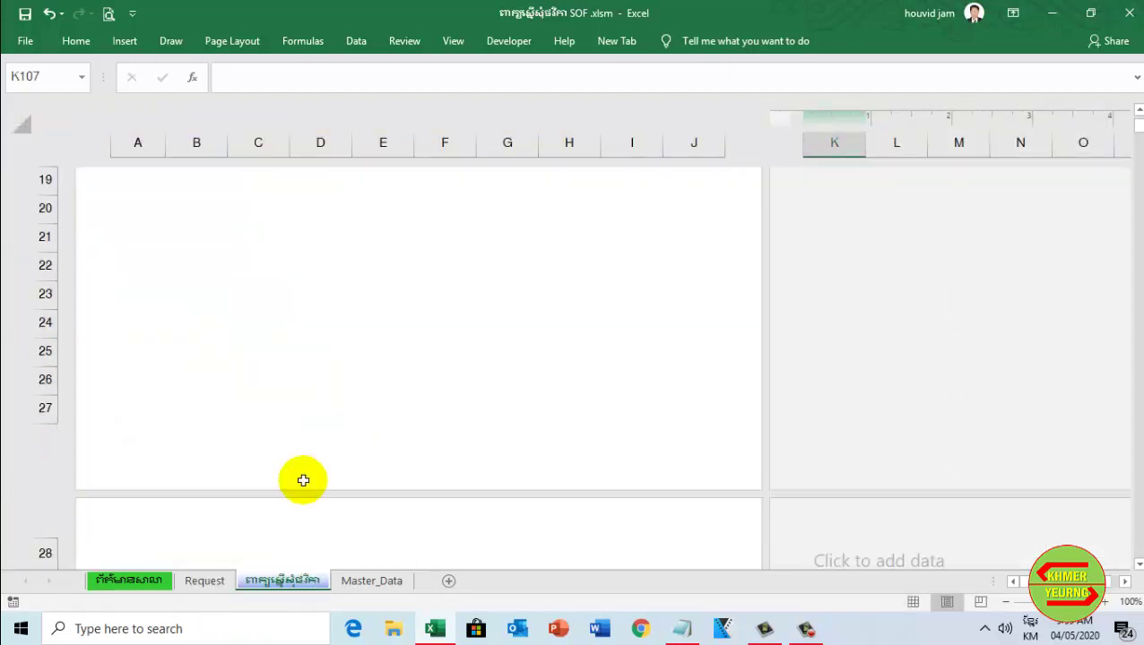
pyautogui.scroll(8, 303, 481)
pyautogui.scroll(3, 303, 481)
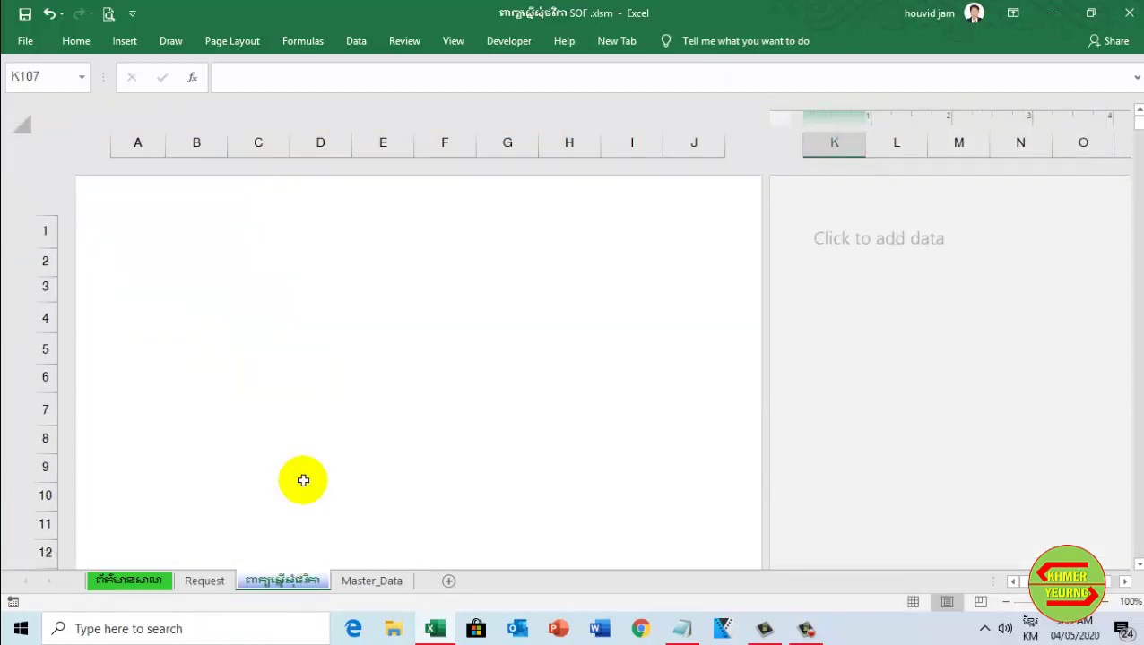
pyautogui.click(206, 581)
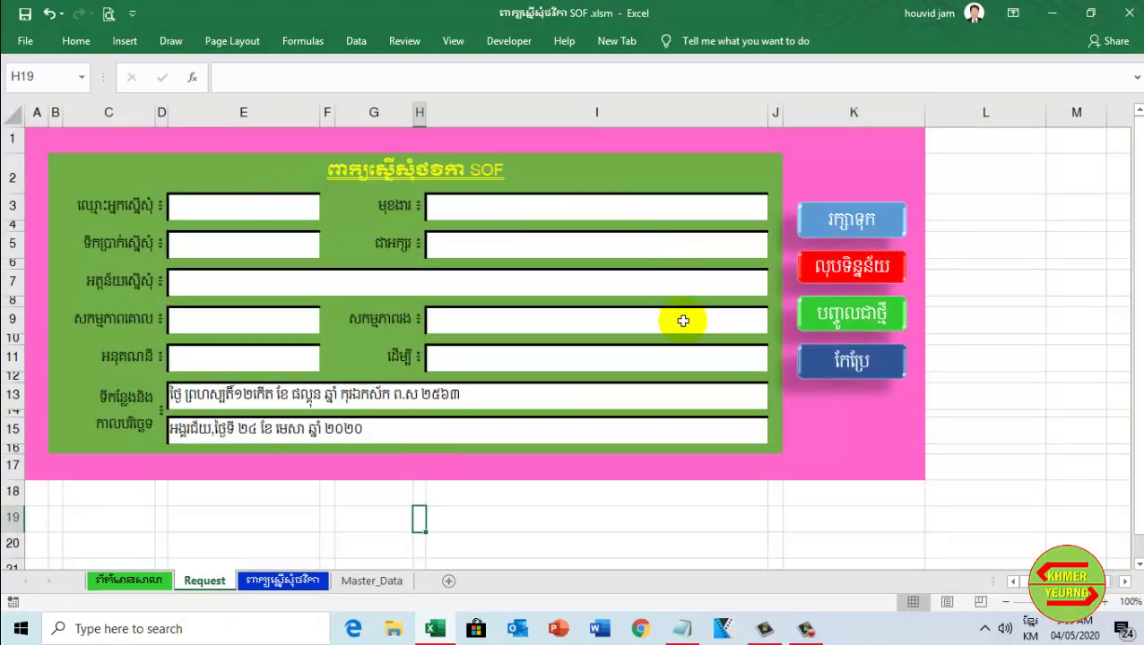
# Review the letter sheet again and finish on the Request sheet's SOF form
pyautogui.click(300, 582)
pyautogui.scroll(-20, 365, 459)
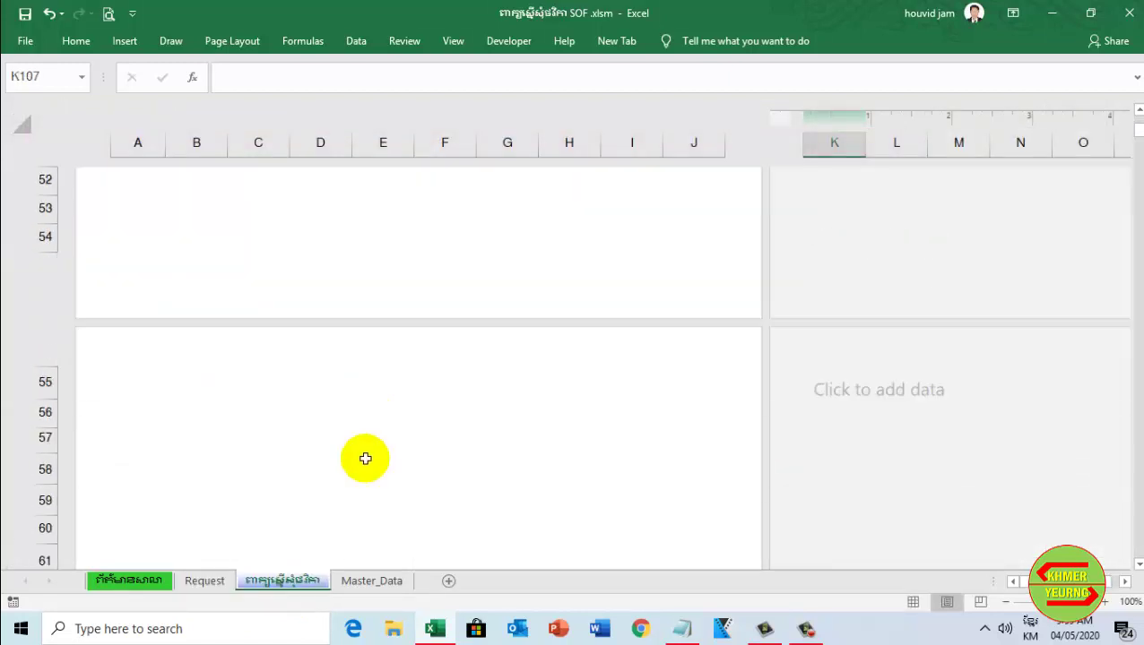
pyautogui.scroll(-19, 365, 459)
pyautogui.scroll(8, 365, 459)
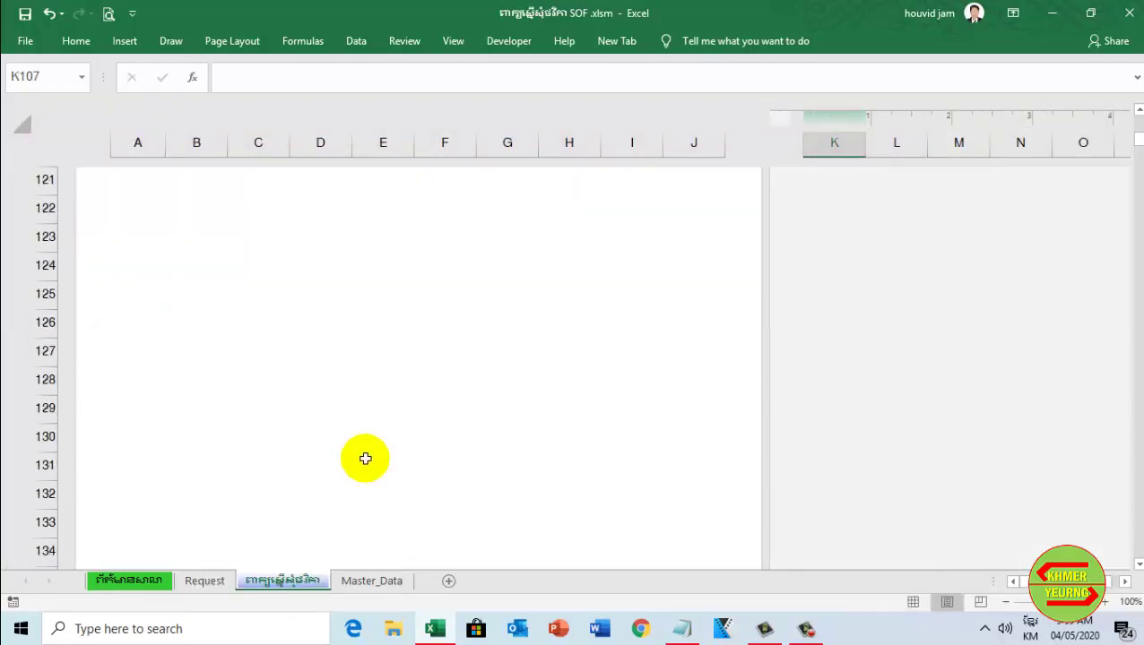
pyautogui.scroll(20, 365, 459)
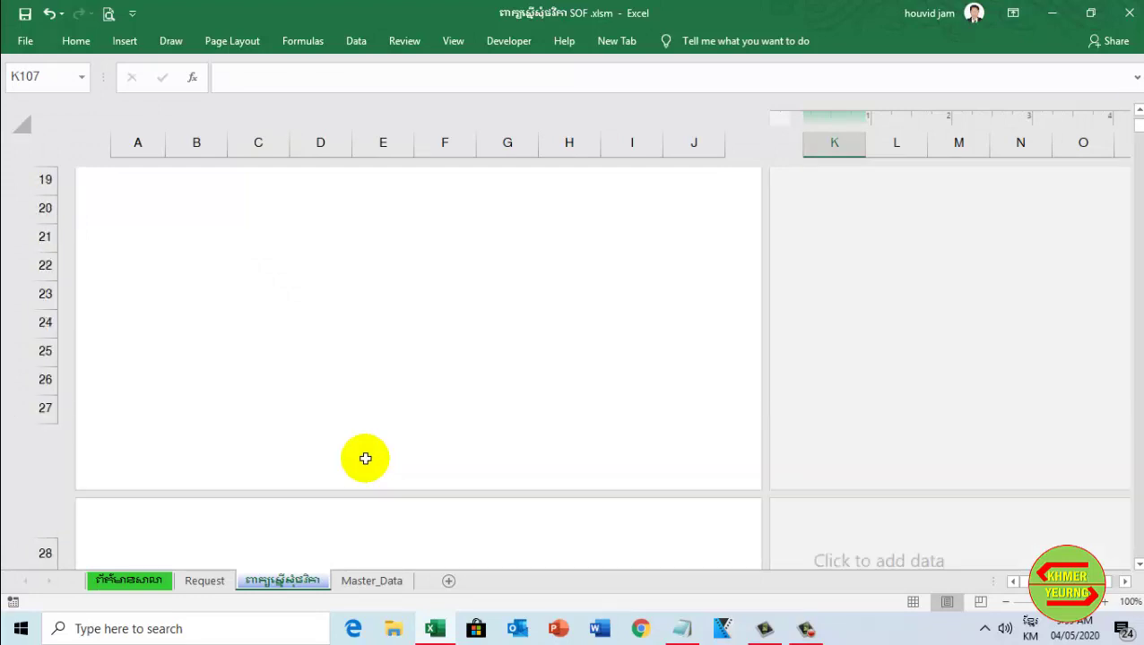
pyautogui.click(215, 581)
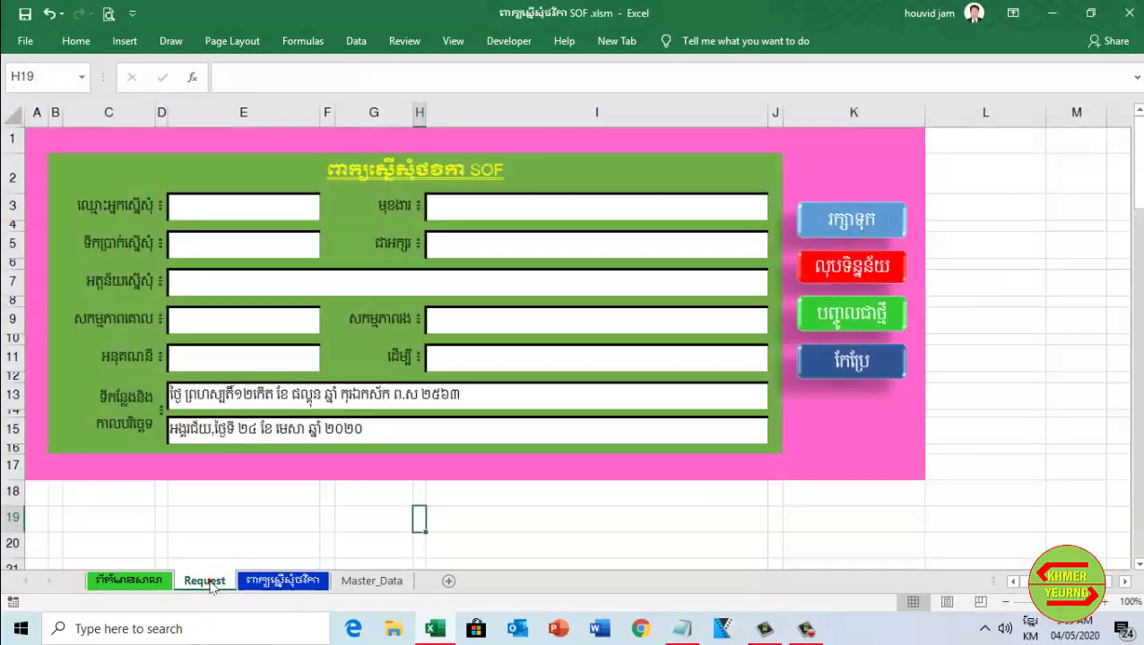
pyautogui.click(204, 583)
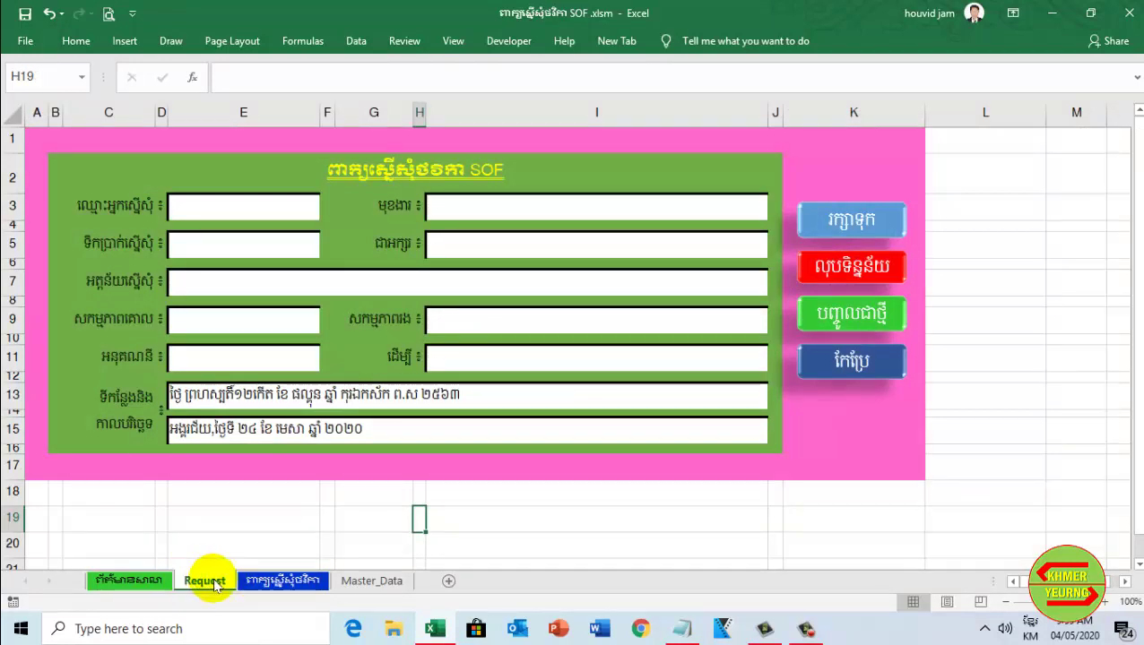
pyautogui.click(282, 581)
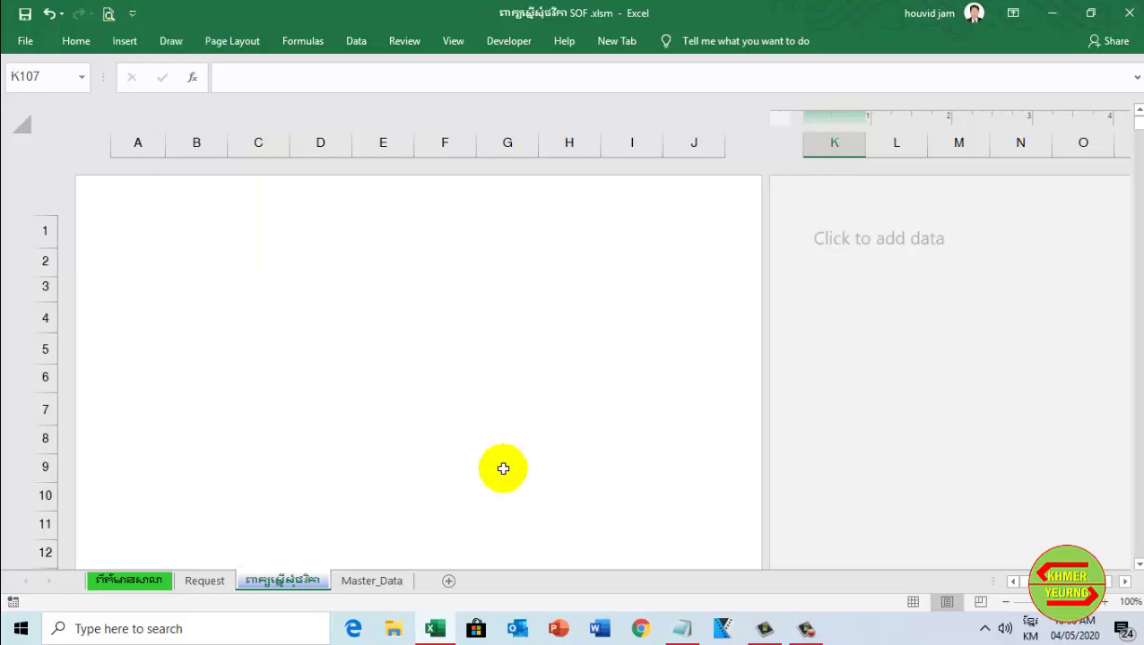
pyautogui.scroll(-1, 395, 533)
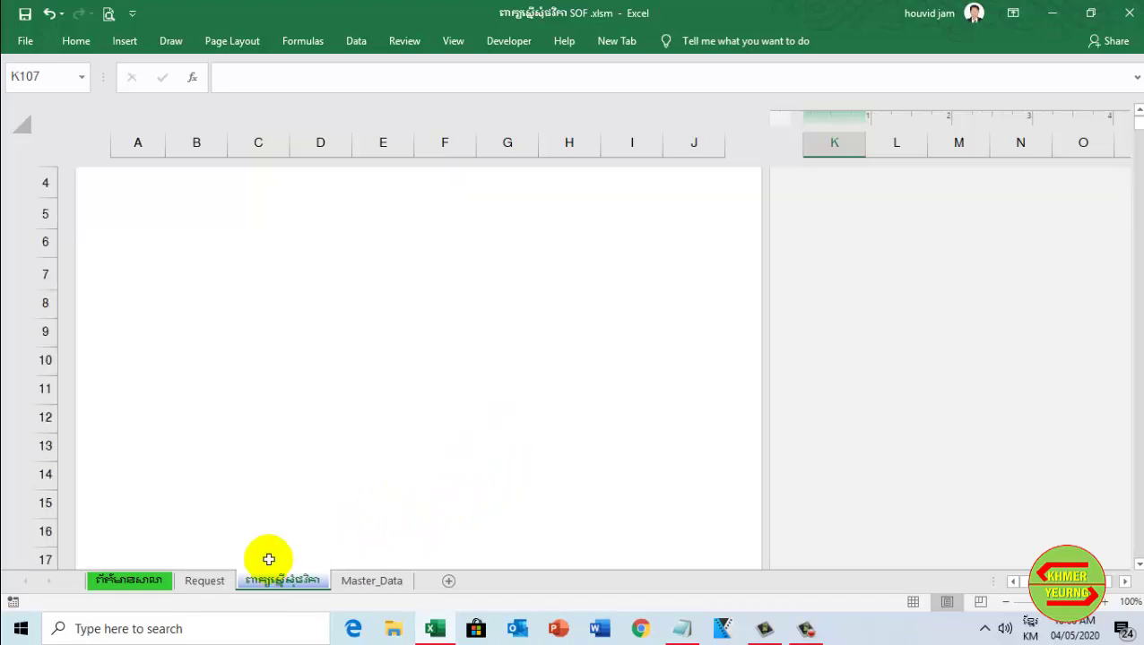
pyautogui.click(204, 582)
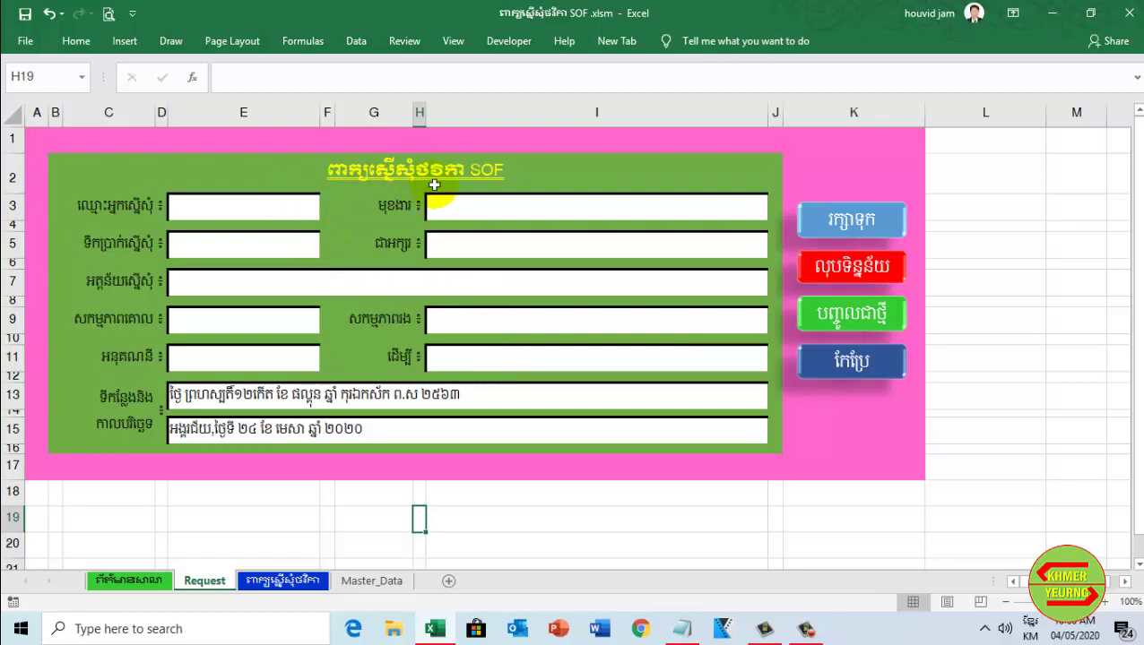
# Enter the requester's name and choose position 'គ្រូបង្រៀន' from the dropdown
pyautogui.click(307, 210)
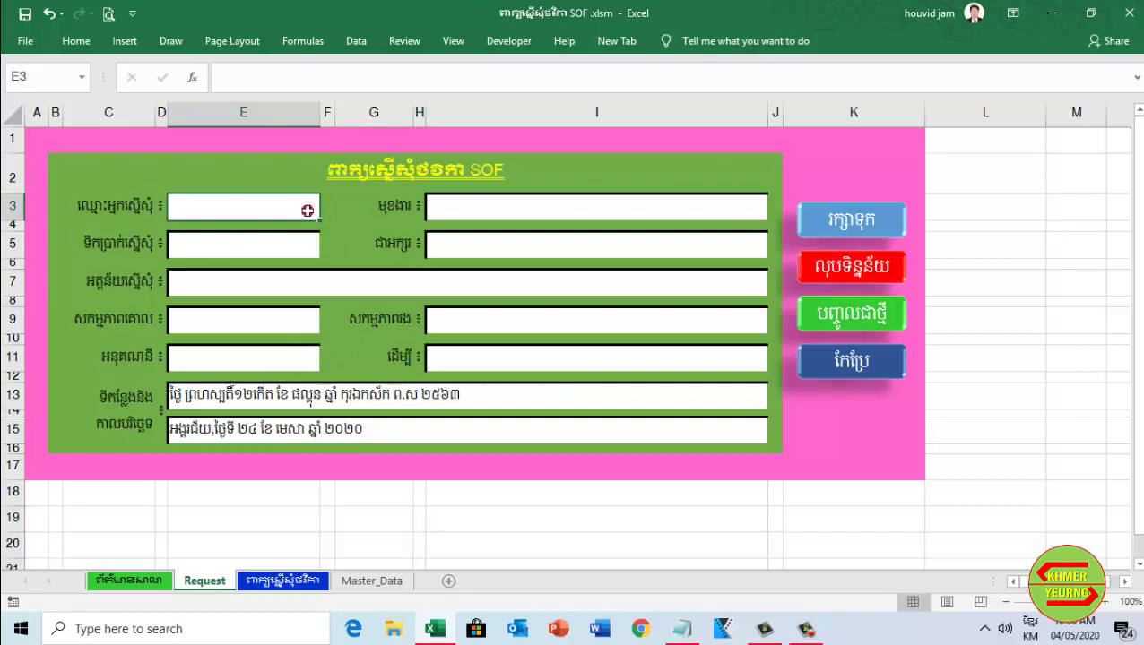
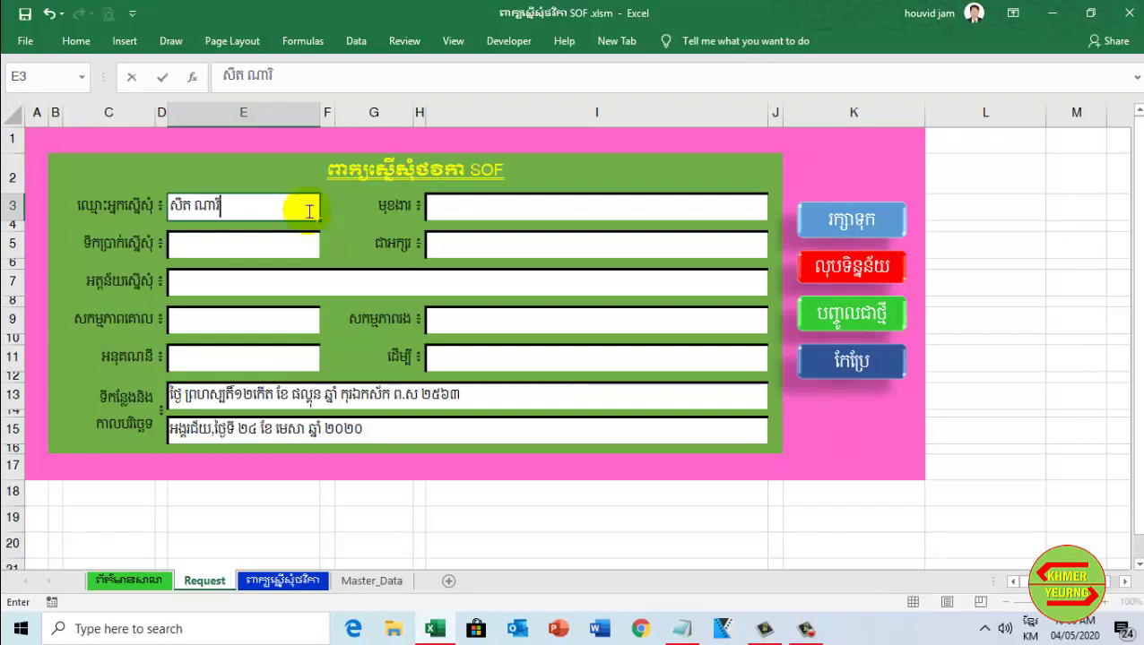
pyautogui.click(709, 211)
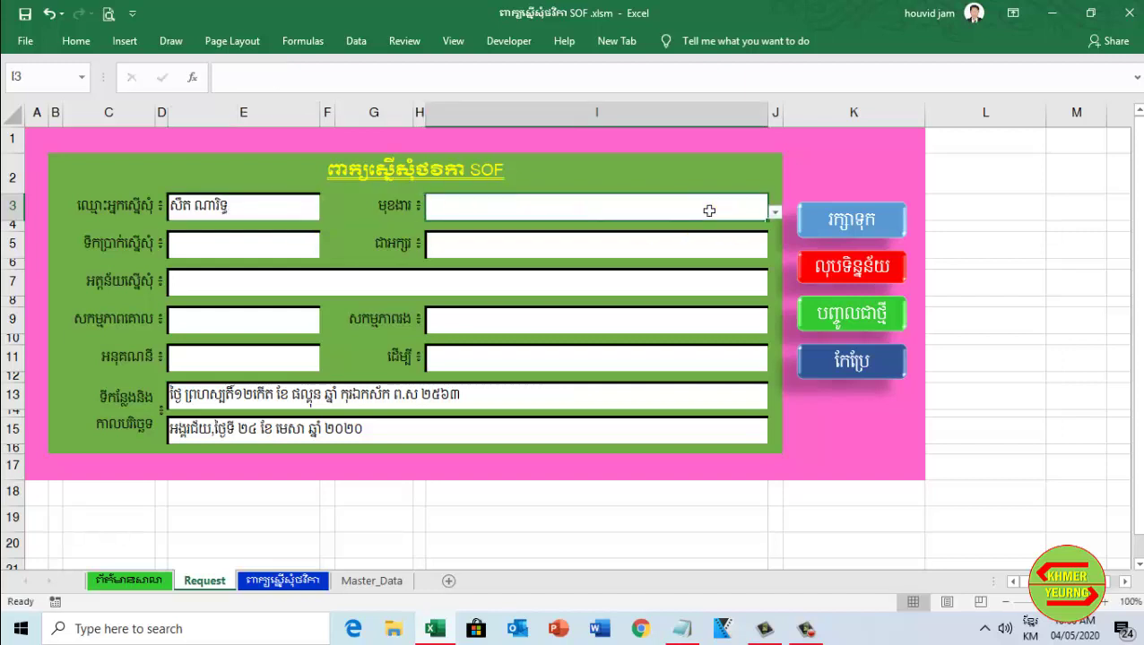
pyautogui.click(774, 213)
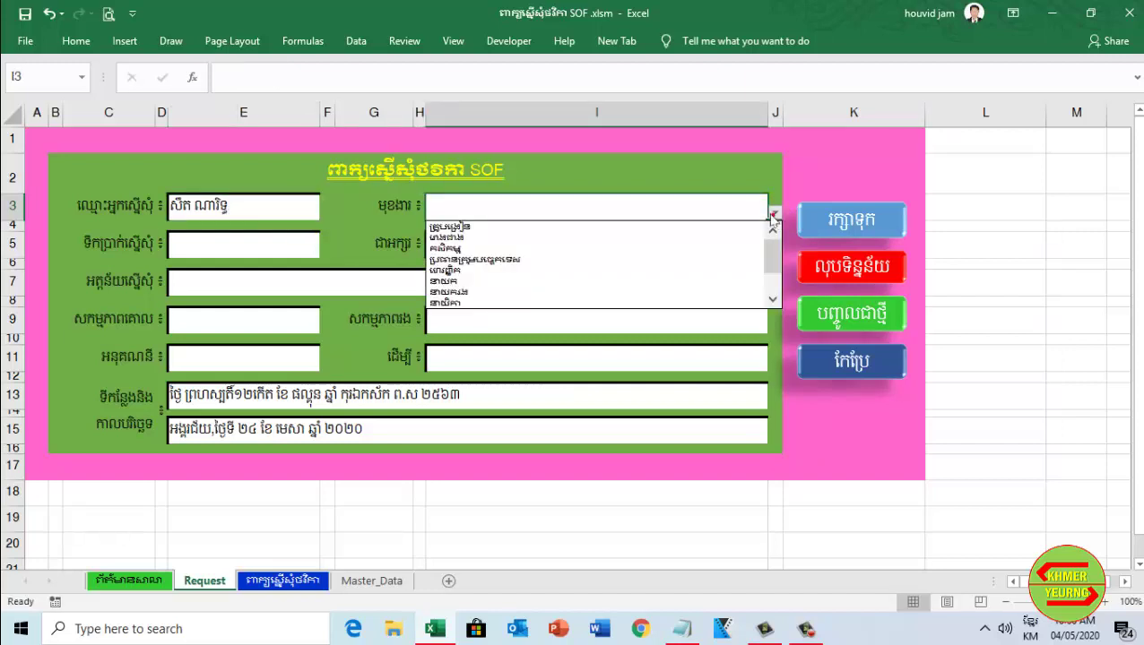
pyautogui.click(516, 228)
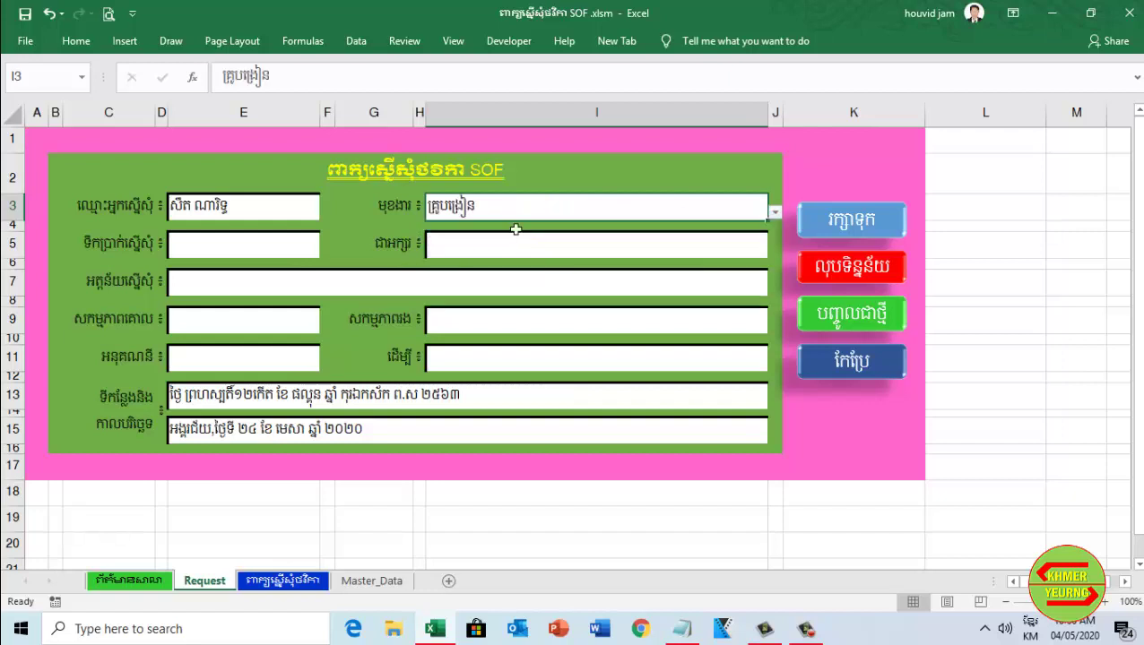
# Enter the requested amount 2,345,600 in E5
pyautogui.click(278, 251)
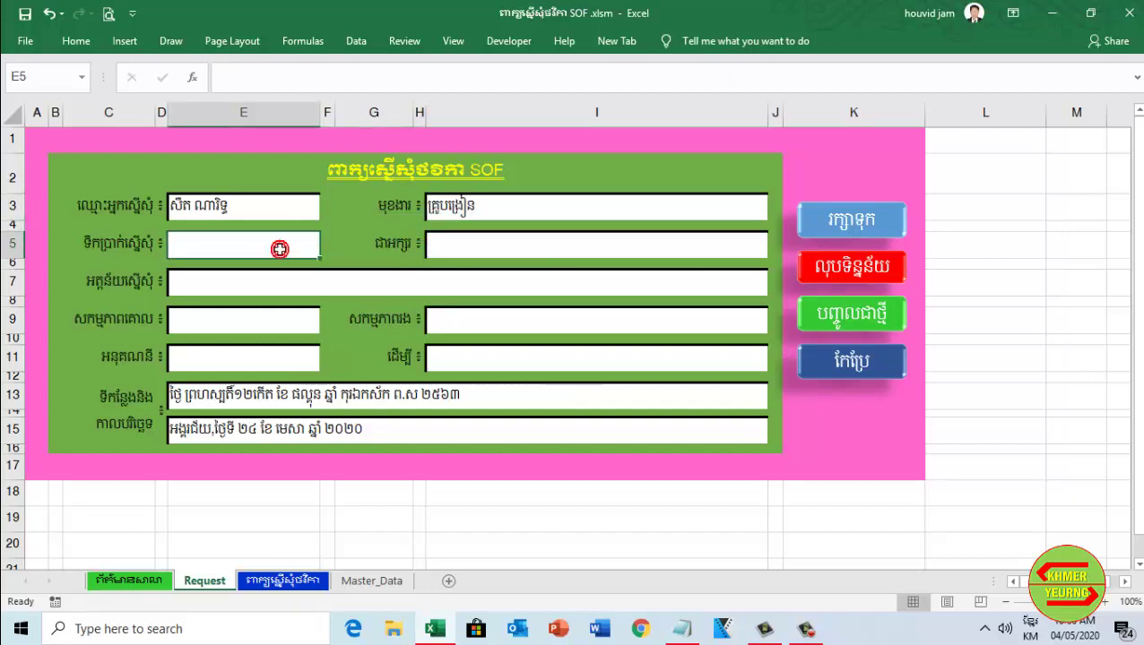
pyautogui.write('២៣៤៥៦០០')
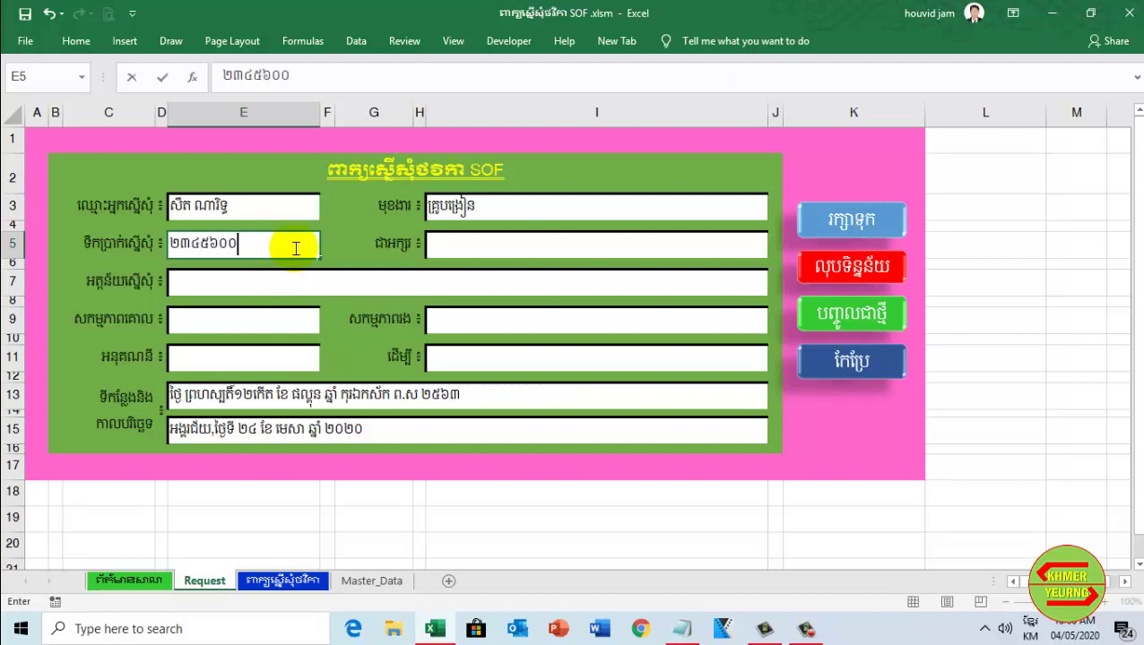
pyautogui.press('Return')
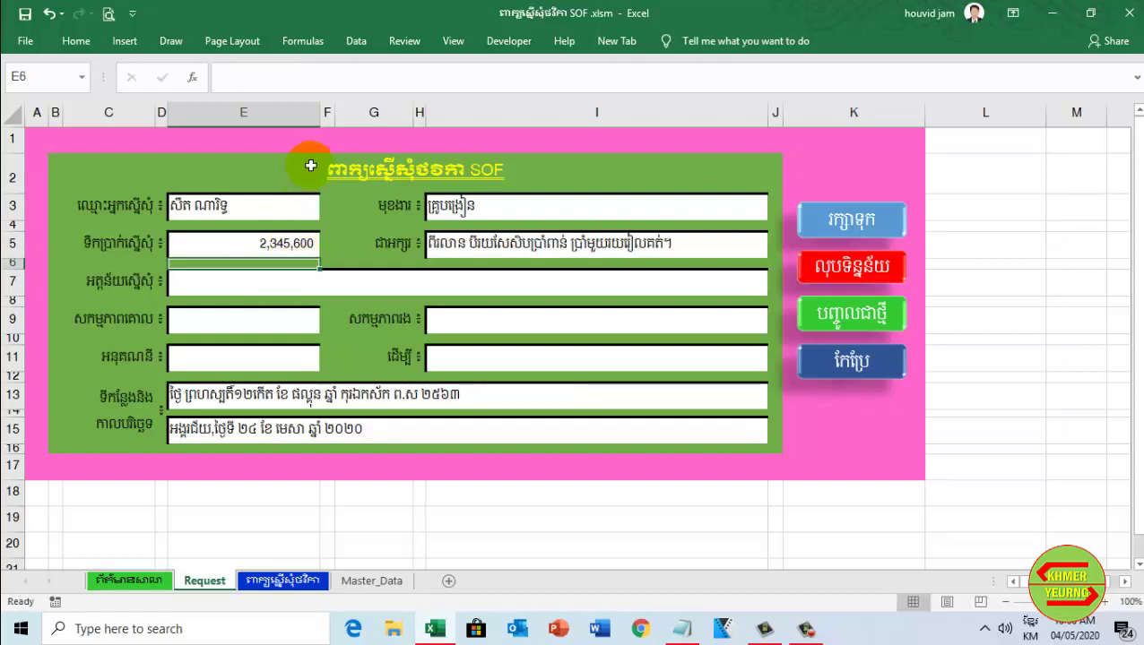
pyautogui.click(240, 245)
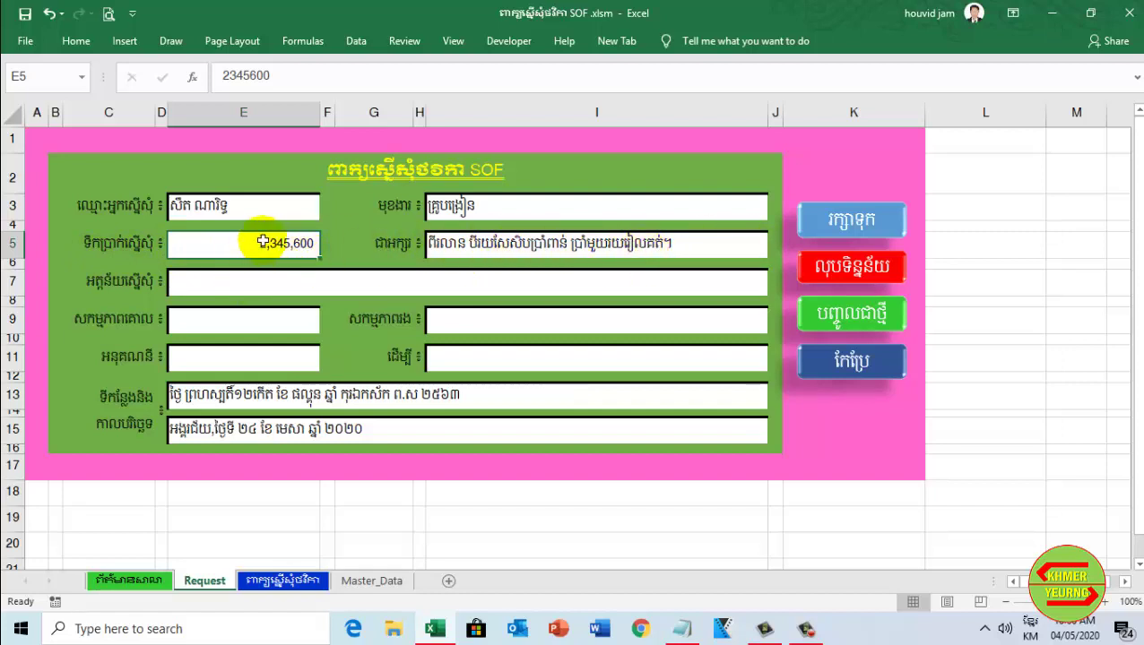
# Type the request purpose 'ទិញសម្ភារដ្ឋបាល' into E7
pyautogui.click(184, 284)
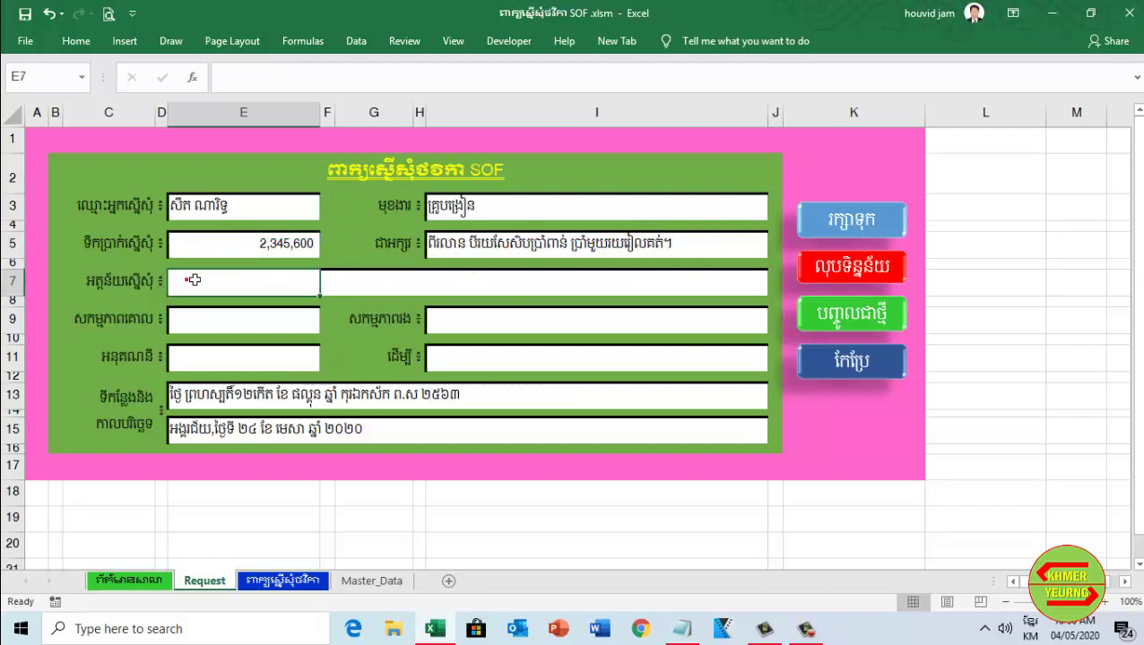
pyautogui.click(218, 278)
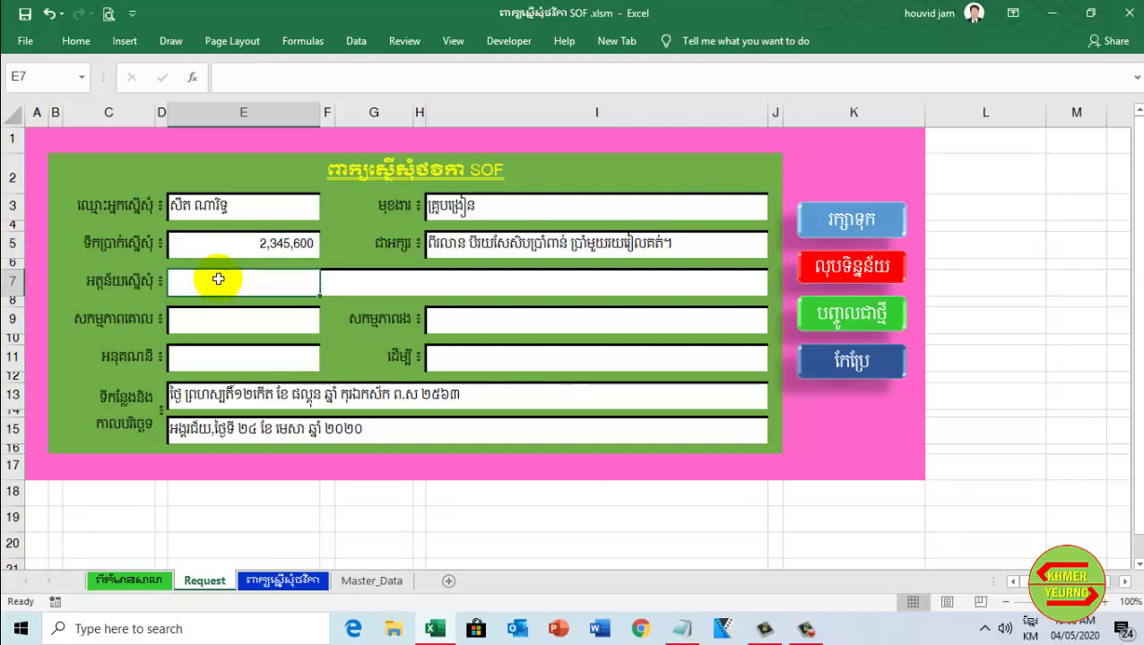
pyautogui.write('ទិញសម្ភាររដ្ឋបាល')
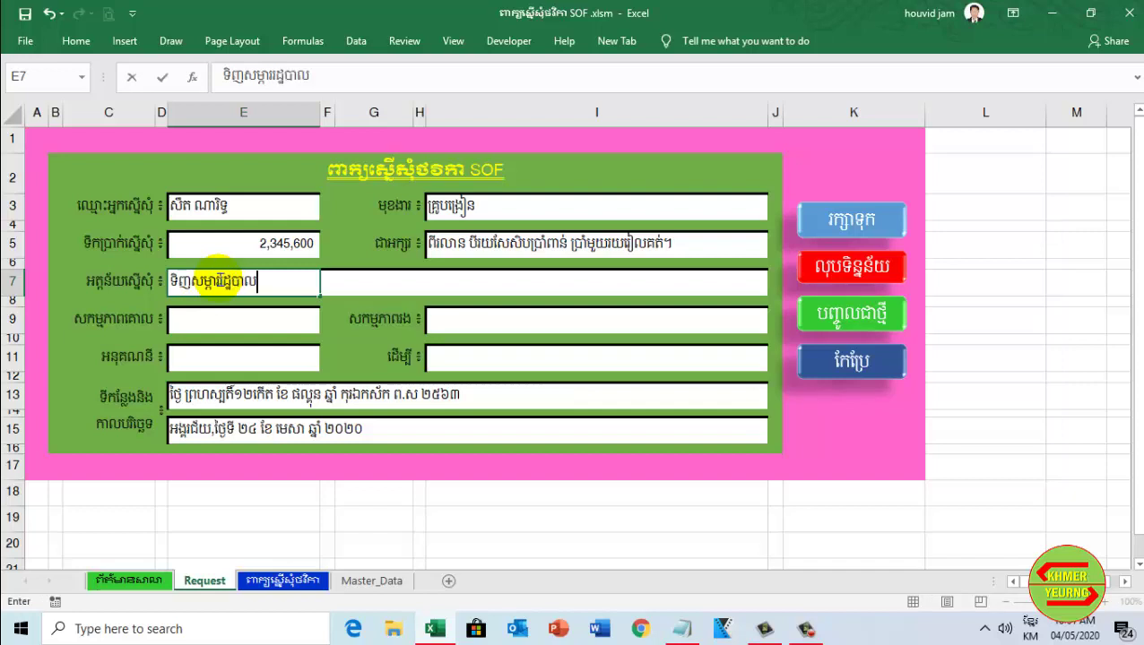
pyautogui.click(235, 321)
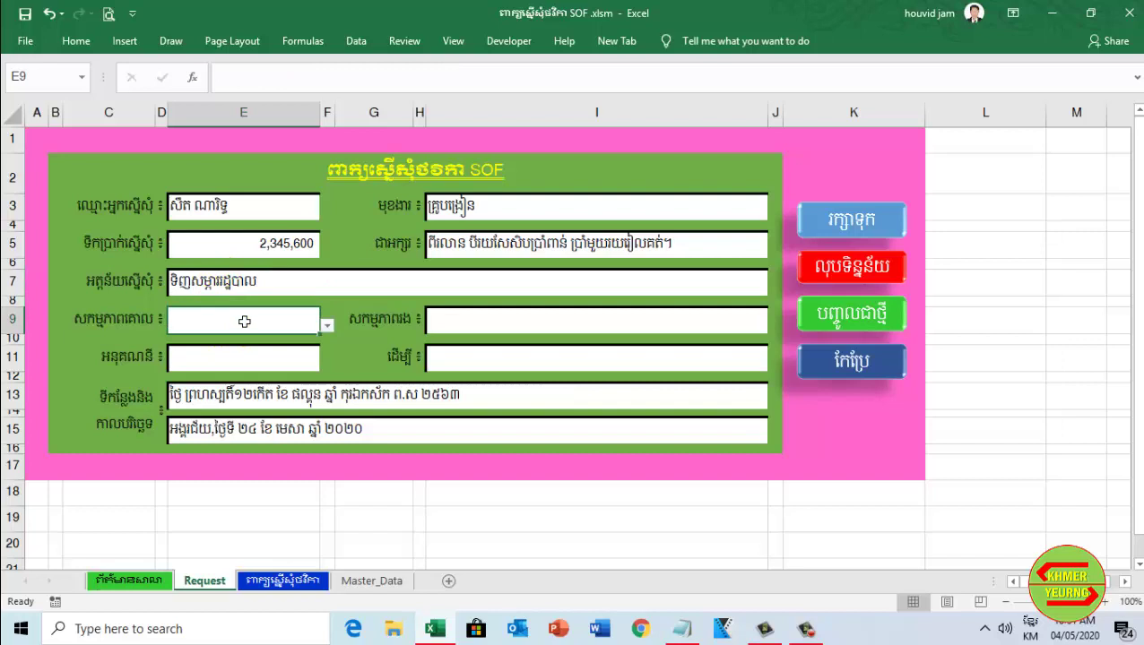
# Pick '១-កិច្ចគាំទ្រដំណើរការ' as main activity and '១.១-កិច្ចដំណើរការរដ្ឋបាល' as sub-activity
pyautogui.click(328, 328)
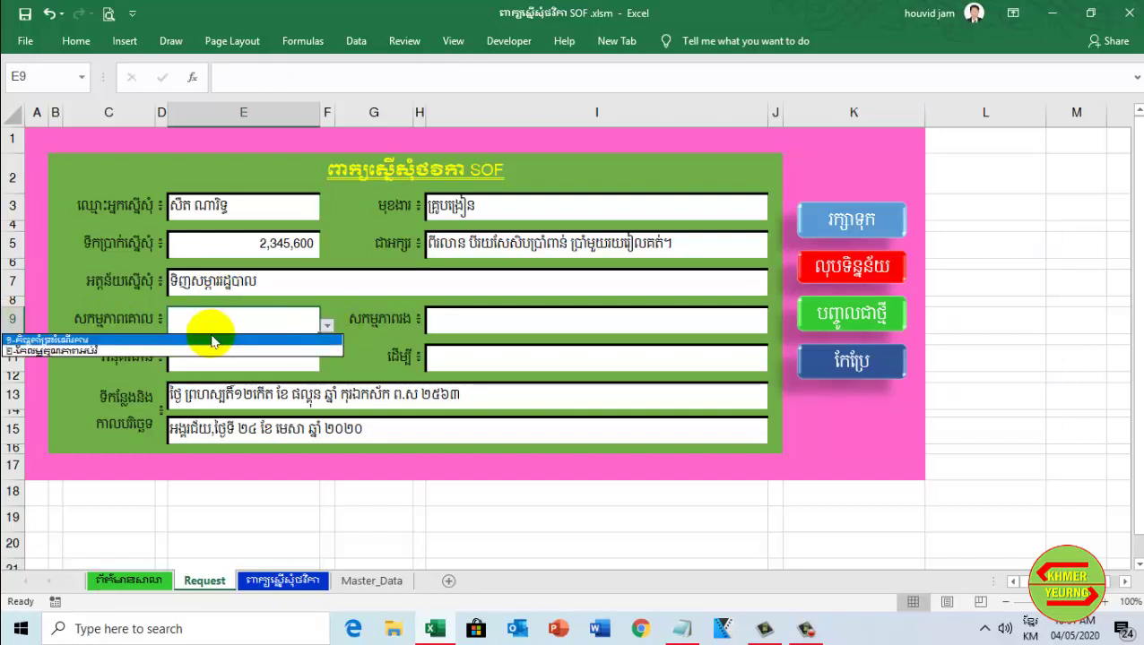
pyautogui.click(205, 339)
pyautogui.click(574, 320)
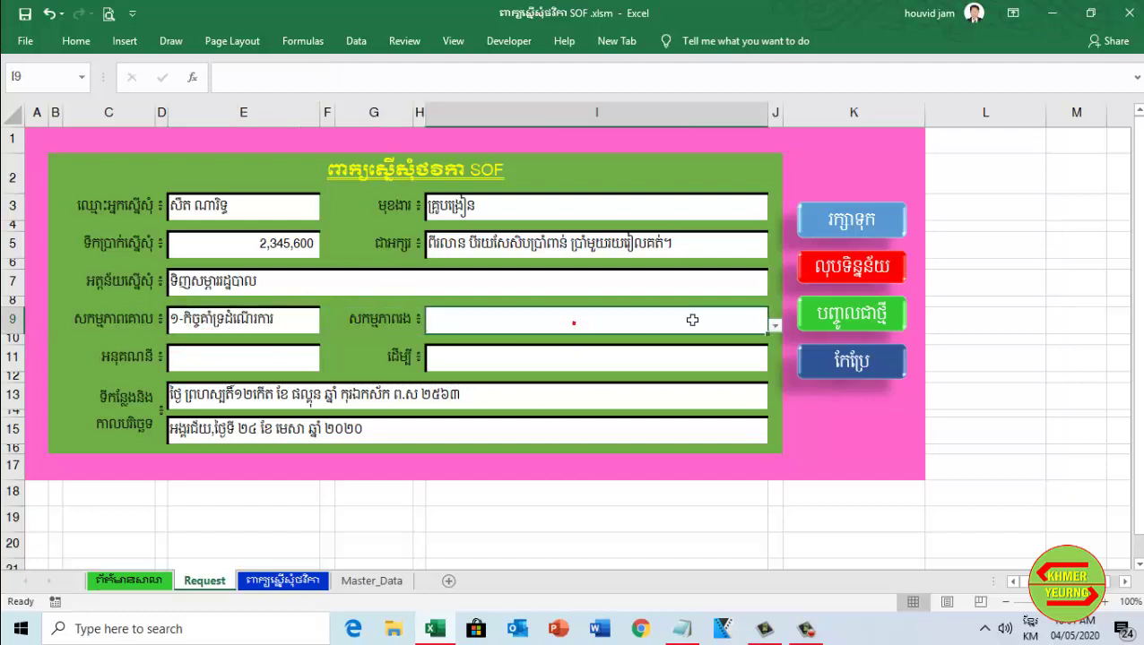
pyautogui.click(771, 328)
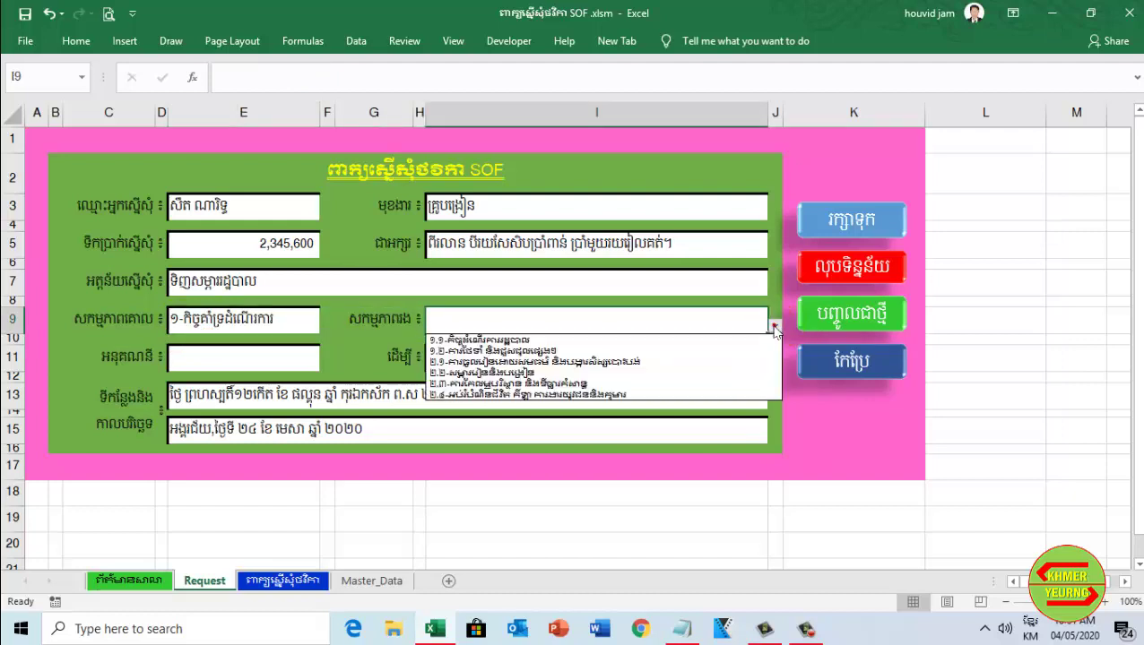
pyautogui.click(601, 341)
# Choose sub-account ៦០០២៨ in E11 and type 'ប្រើប្រាស់ក្នុងសាលារៀន' as the usage in I11
pyautogui.click(283, 359)
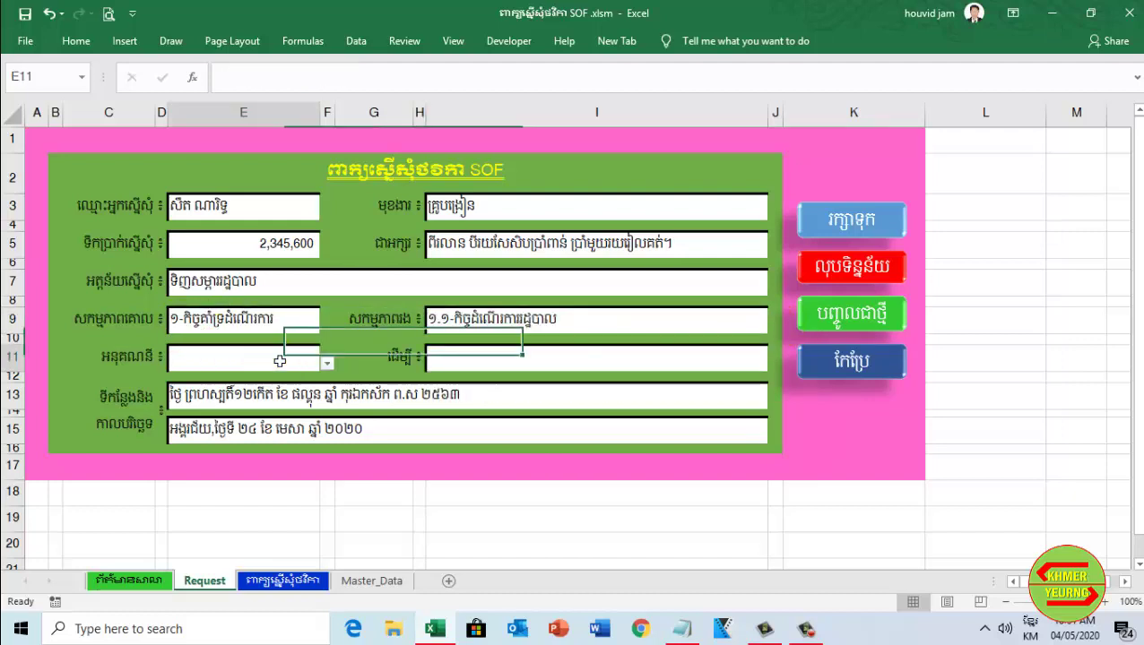
pyautogui.click(328, 364)
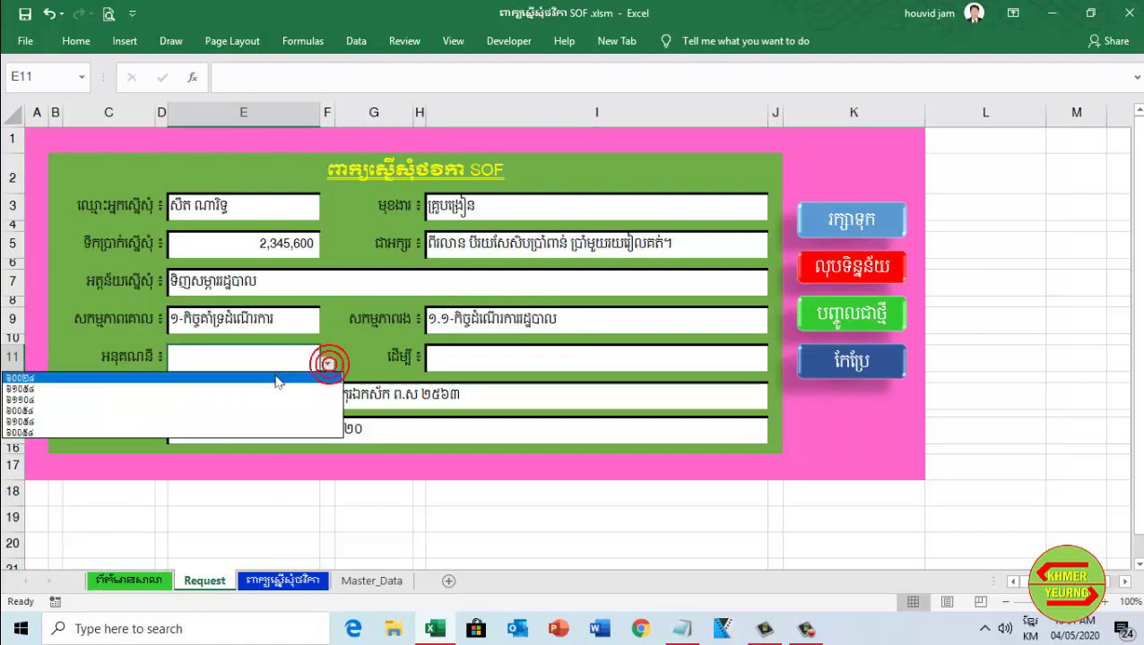
pyautogui.click(275, 378)
pyautogui.click(502, 358)
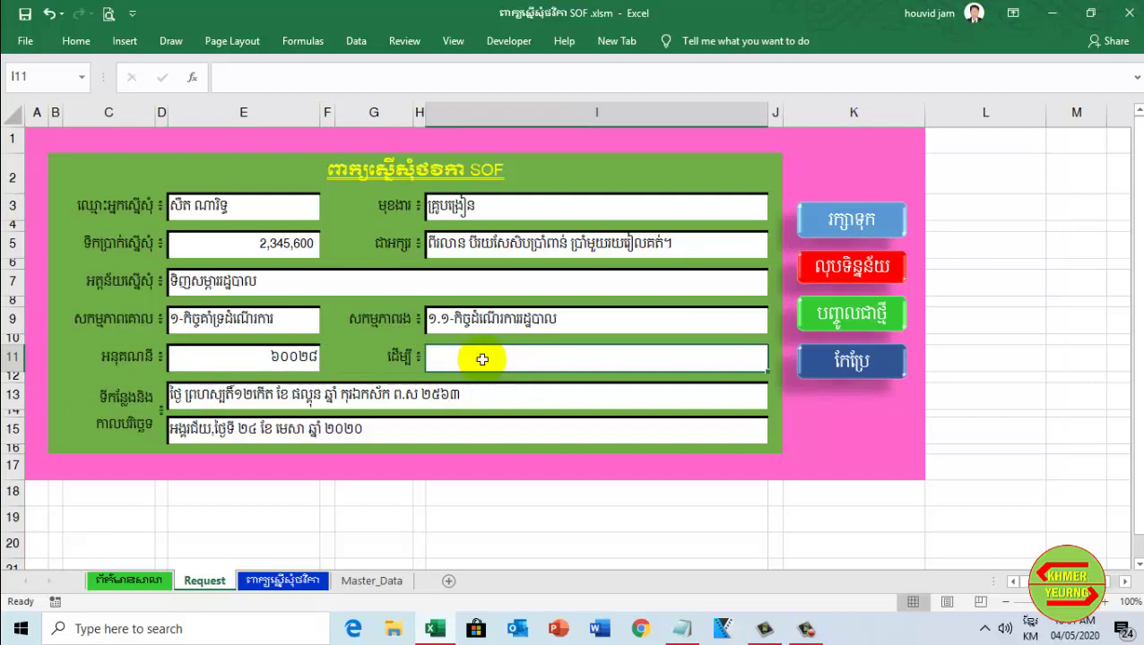
pyautogui.write('ប្រើប្រាស់ក្នុងសាលារៀន')
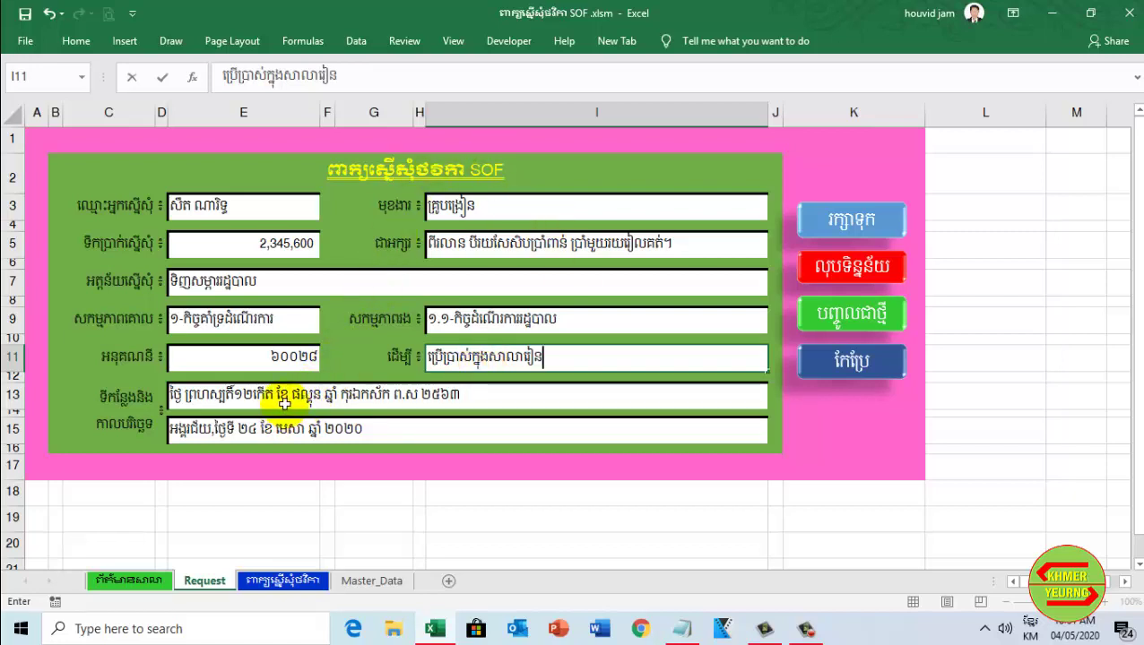
# Correct E15 to 'អេងមាសតានី,ថ្ងៃទី ២៤ ខែ មេសា ឆ្នាំ ២០២០' and run the blue Save macro
pyautogui.click(175, 395)
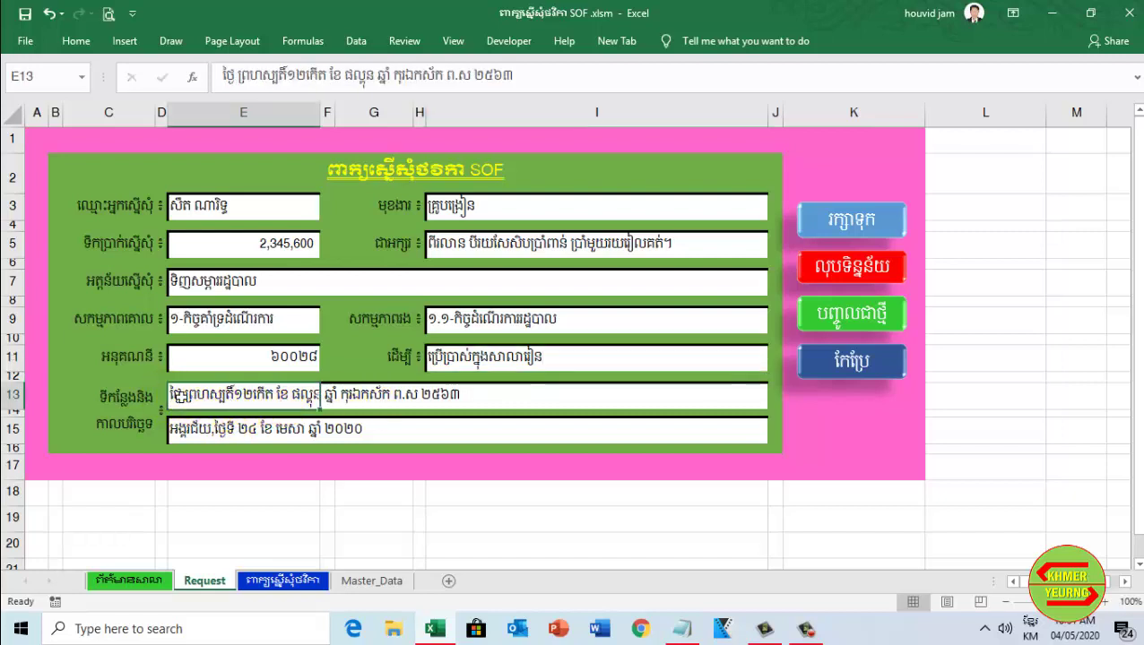
pyautogui.click(185, 430)
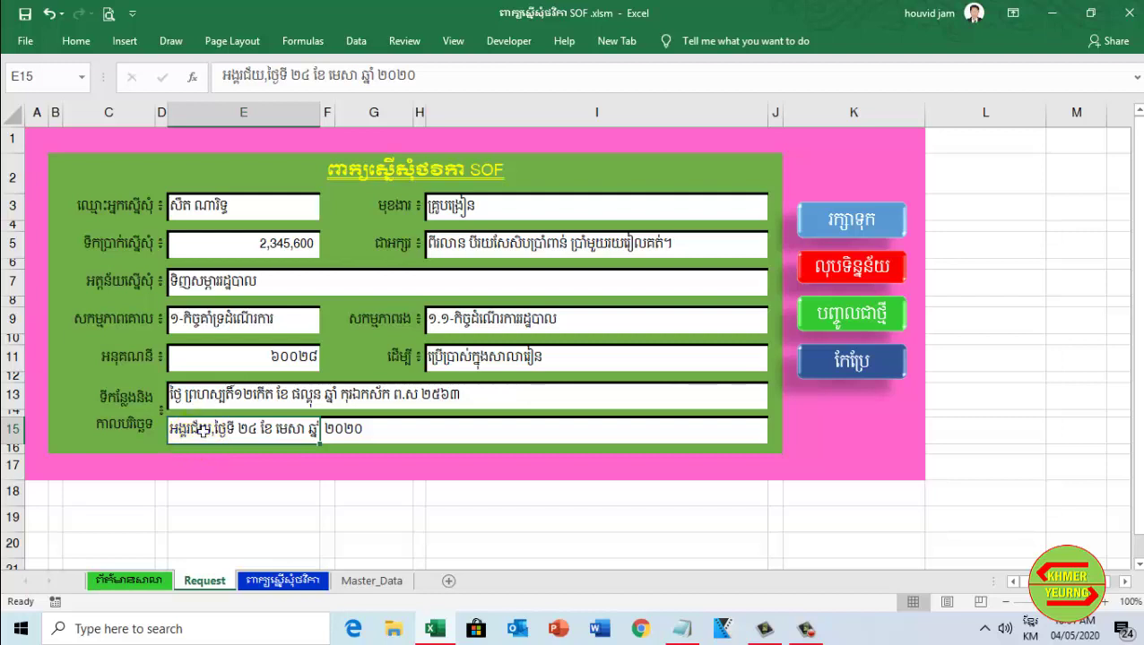
pyautogui.click(260, 76)
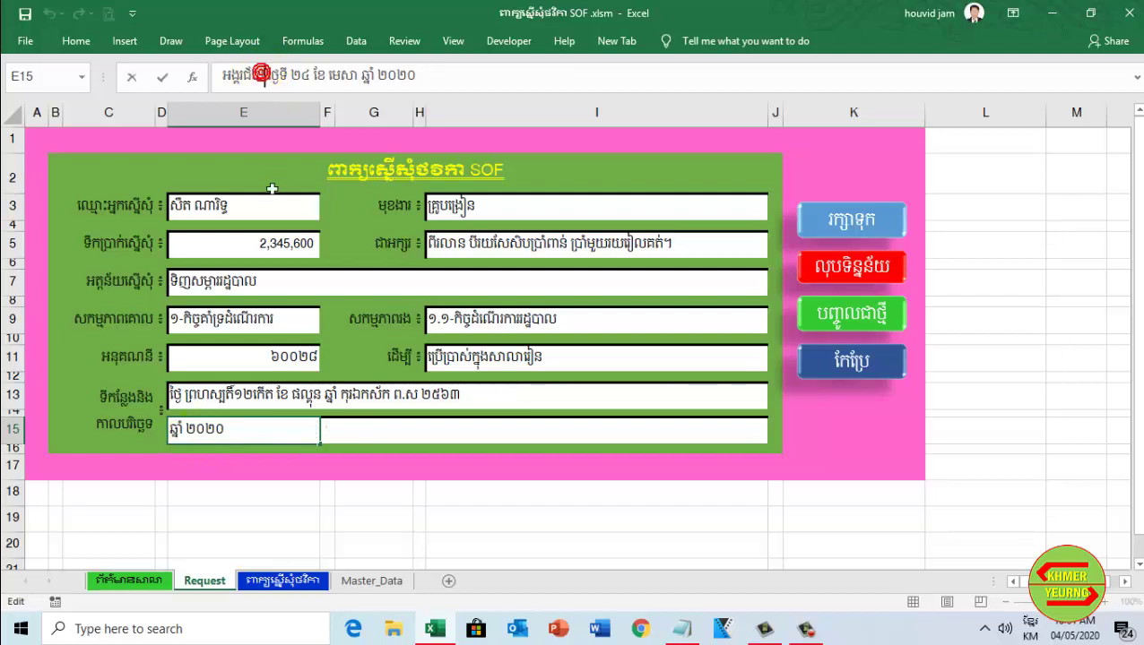
pyautogui.press('BackSpace')
pyautogui.press('BackSpace')
pyautogui.press('BackSpace')
pyautogui.press('BackSpace')
pyautogui.press('BackSpace')
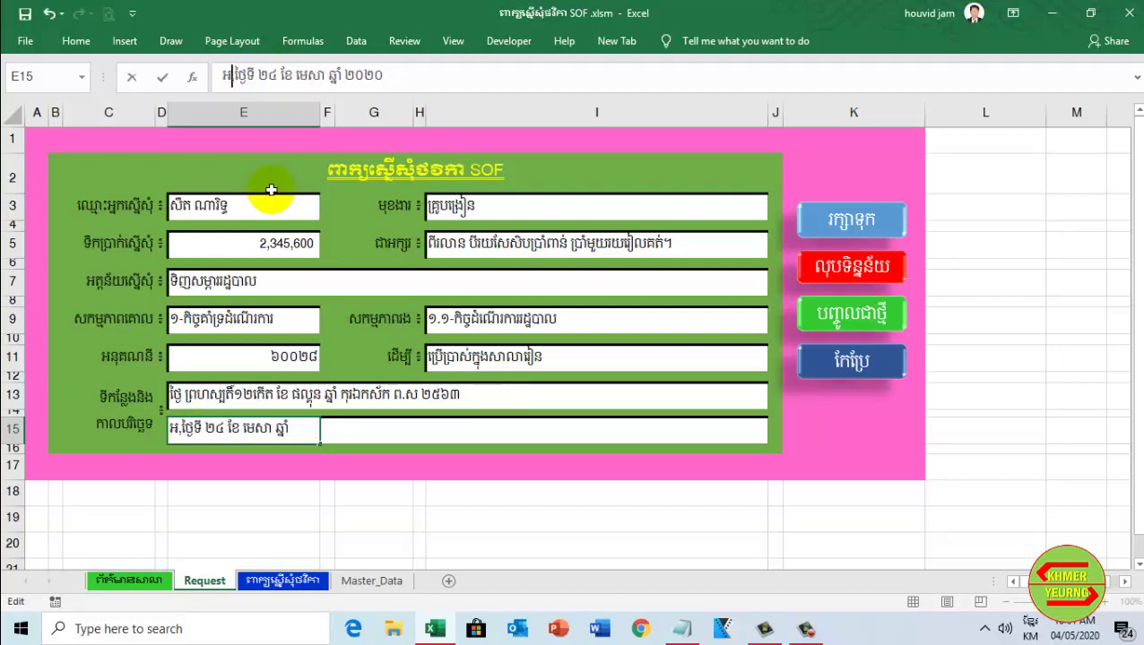
pyautogui.write('េងមាស')
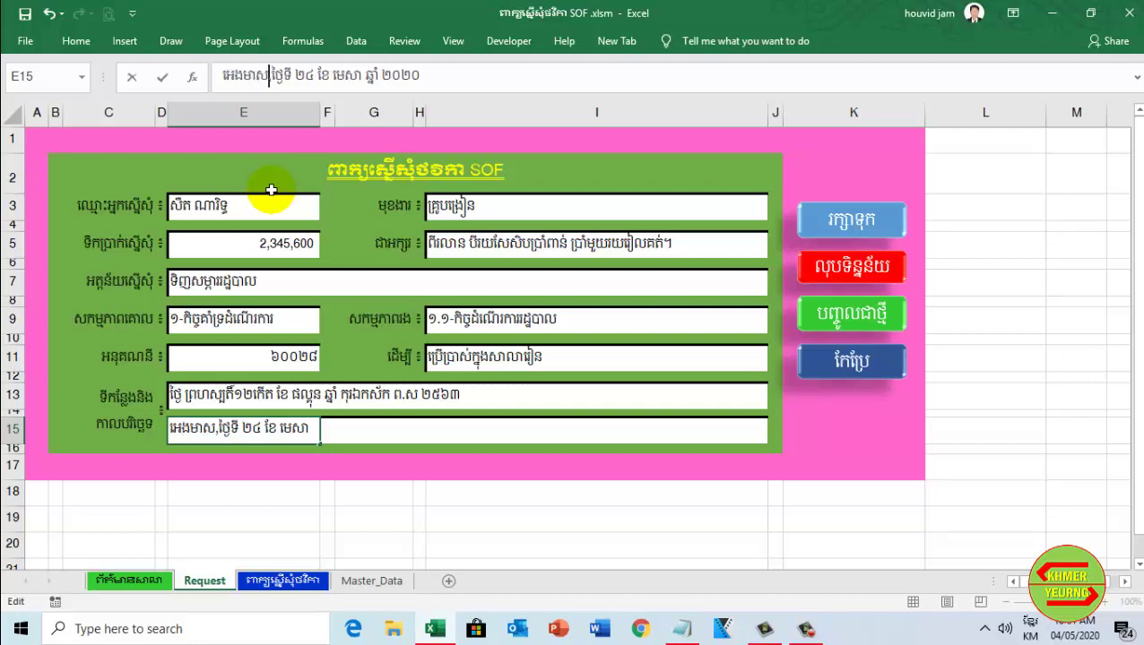
pyautogui.write('តានី')
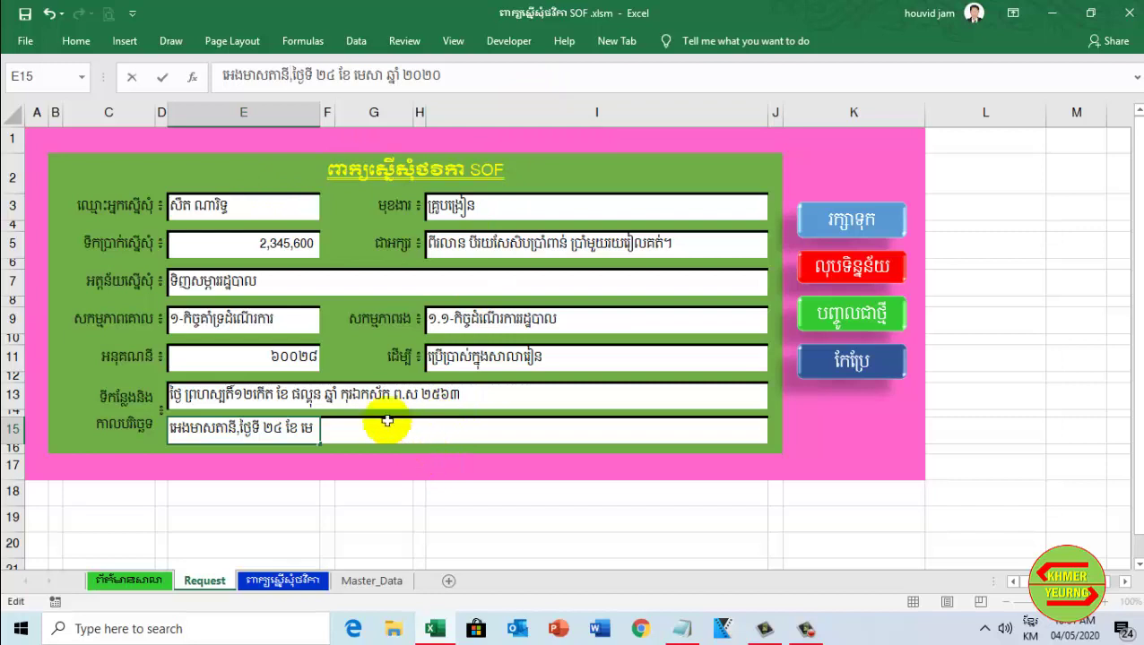
pyautogui.press('Return')
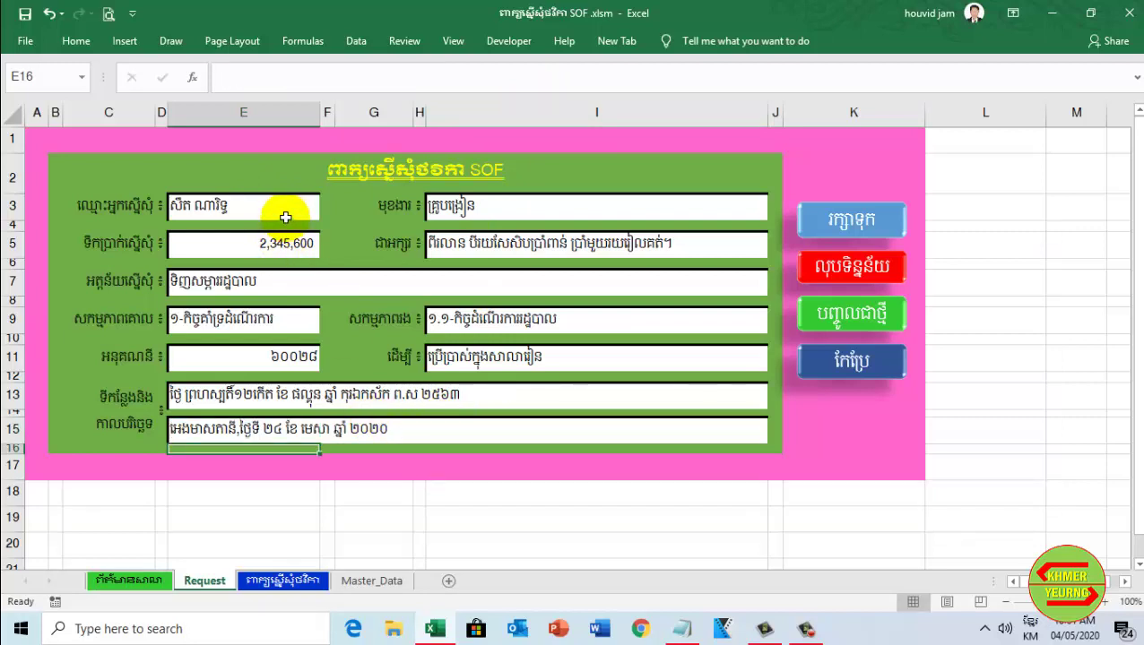
pyautogui.click(852, 224)
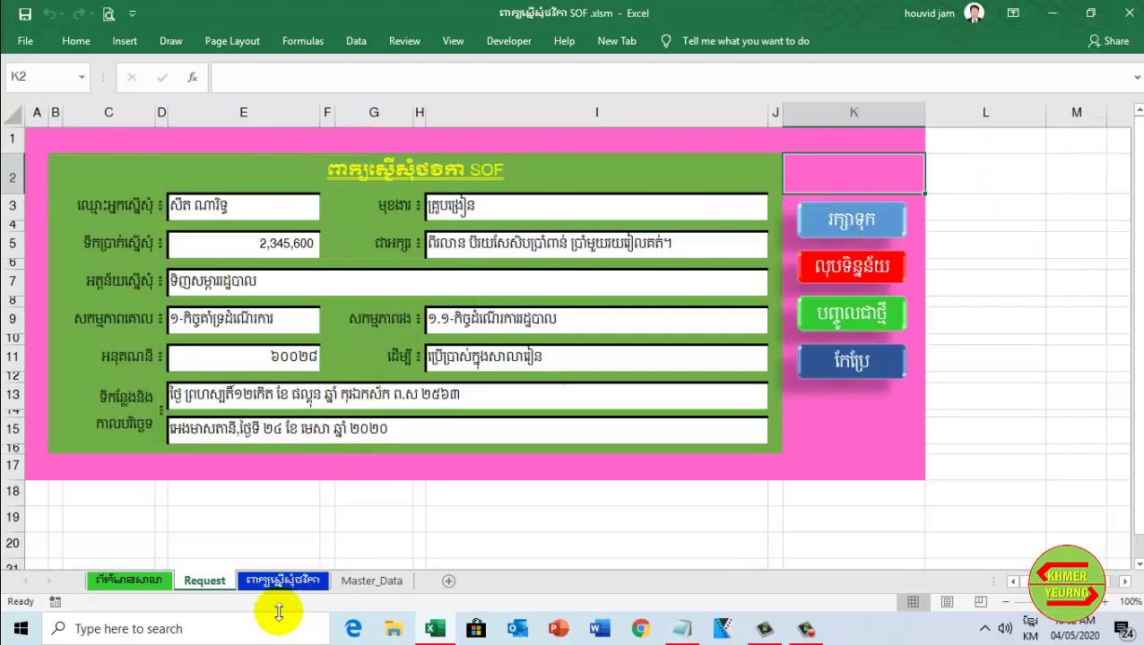
# Check the generated letter showing amount 2345600, sub-account 60028, activities and signing lines
pyautogui.click(283, 583)
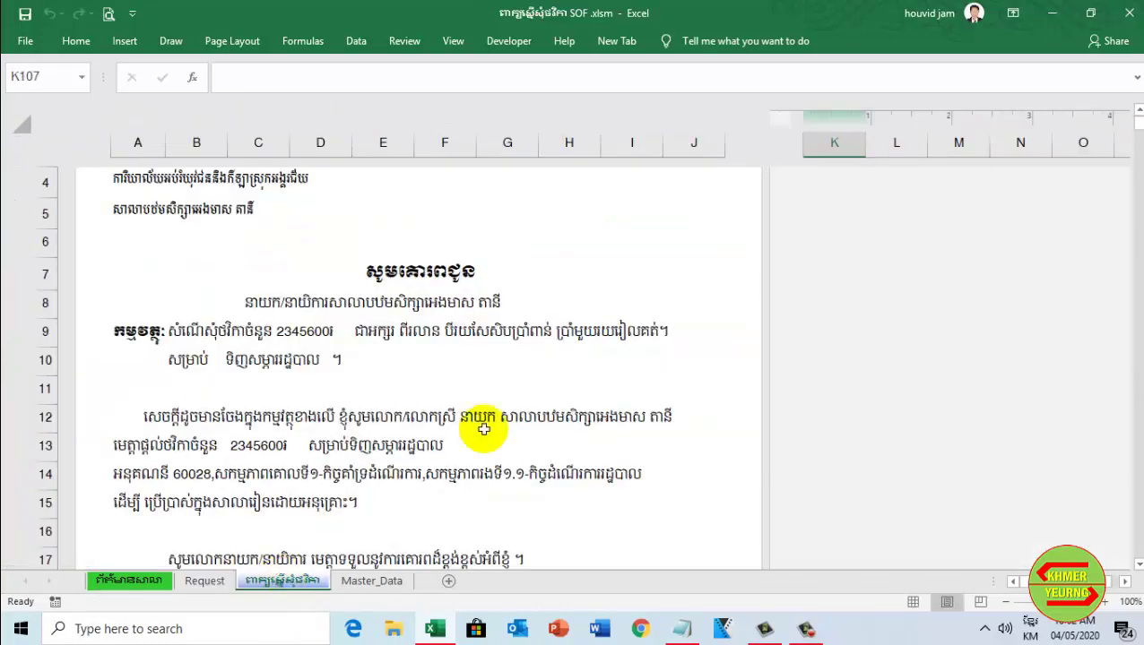
pyautogui.scroll(-7, 511, 428)
pyautogui.scroll(8, 509, 432)
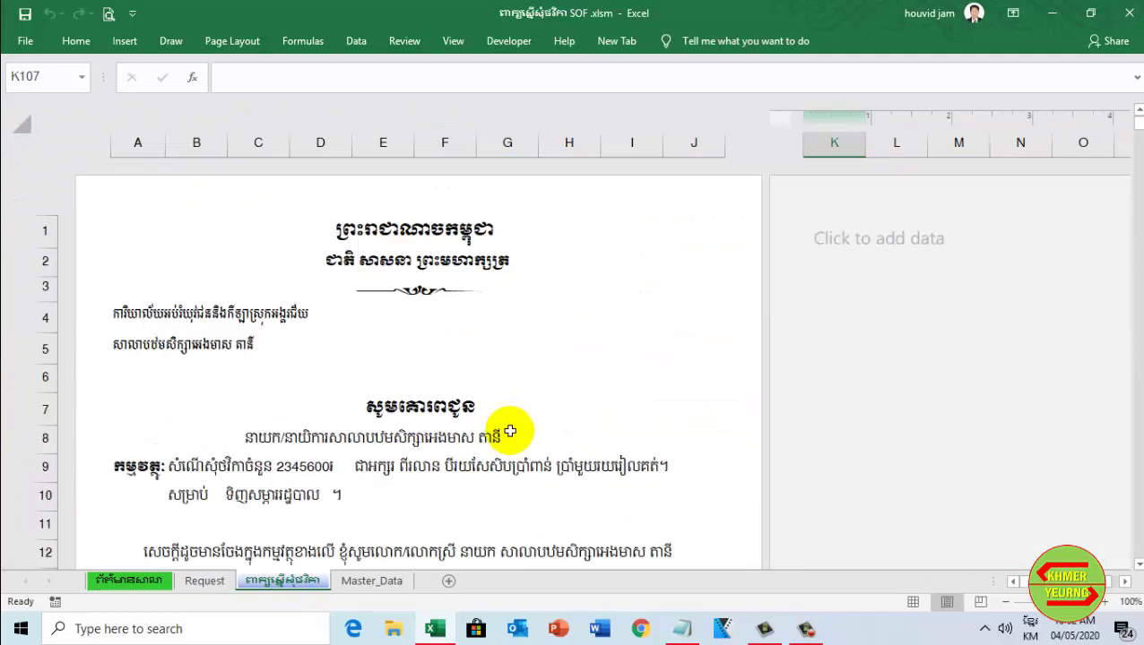
pyautogui.scroll(-2, 509, 431)
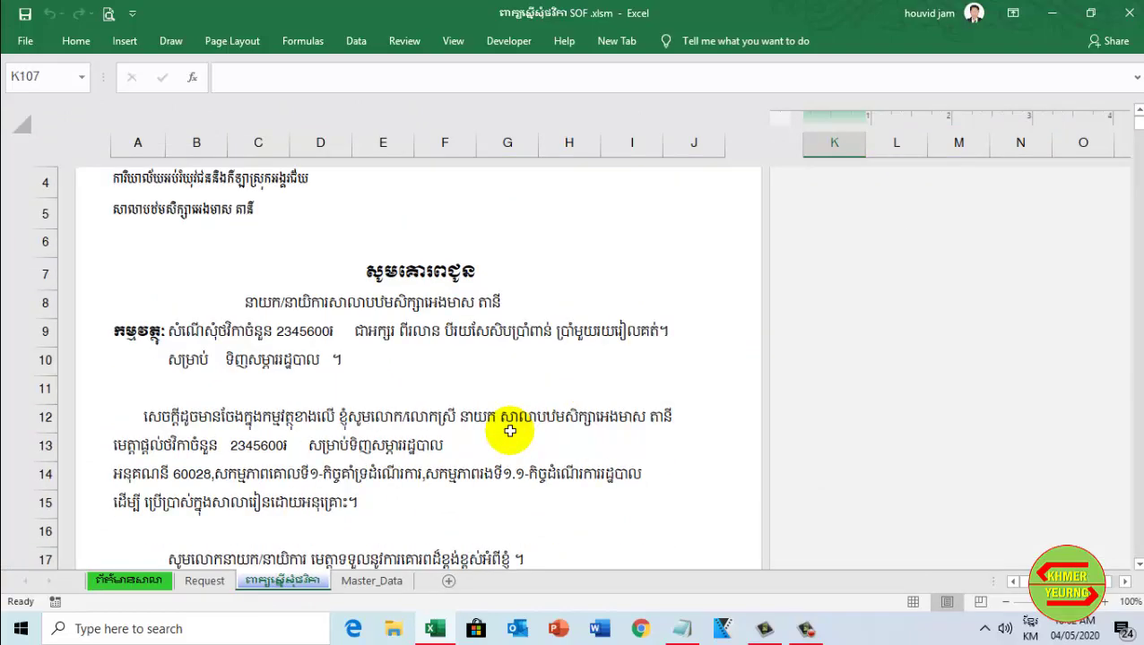
pyautogui.scroll(-7, 509, 432)
pyautogui.scroll(4, 467, 497)
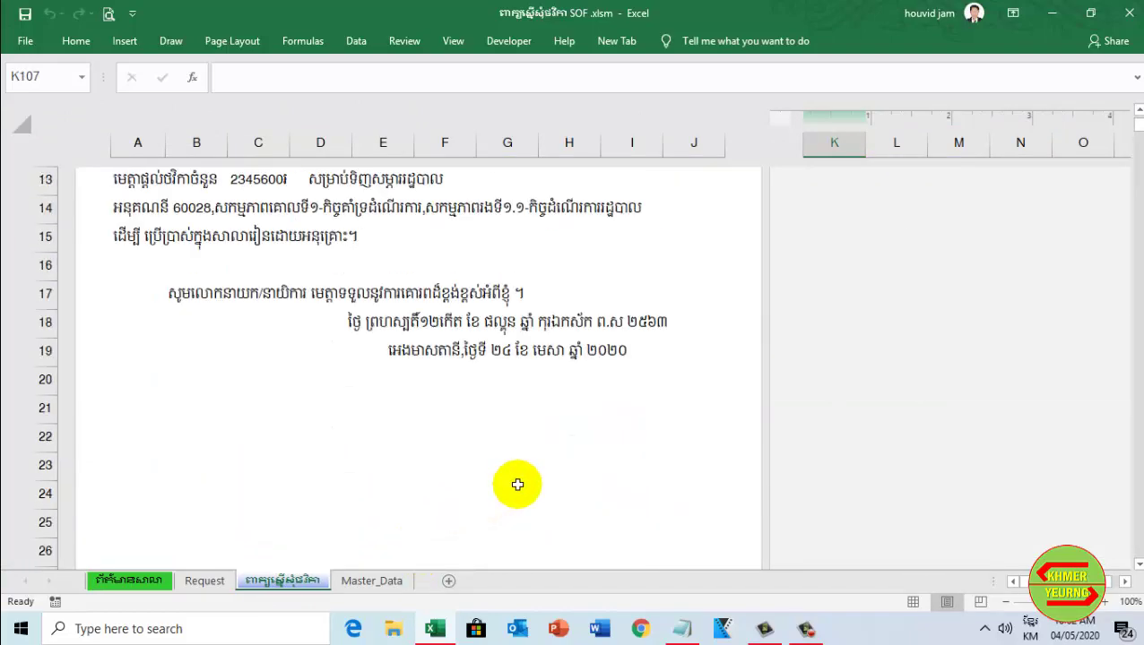
pyautogui.scroll(2, 517, 485)
pyautogui.scroll(-3, 644, 493)
pyautogui.scroll(3, 633, 493)
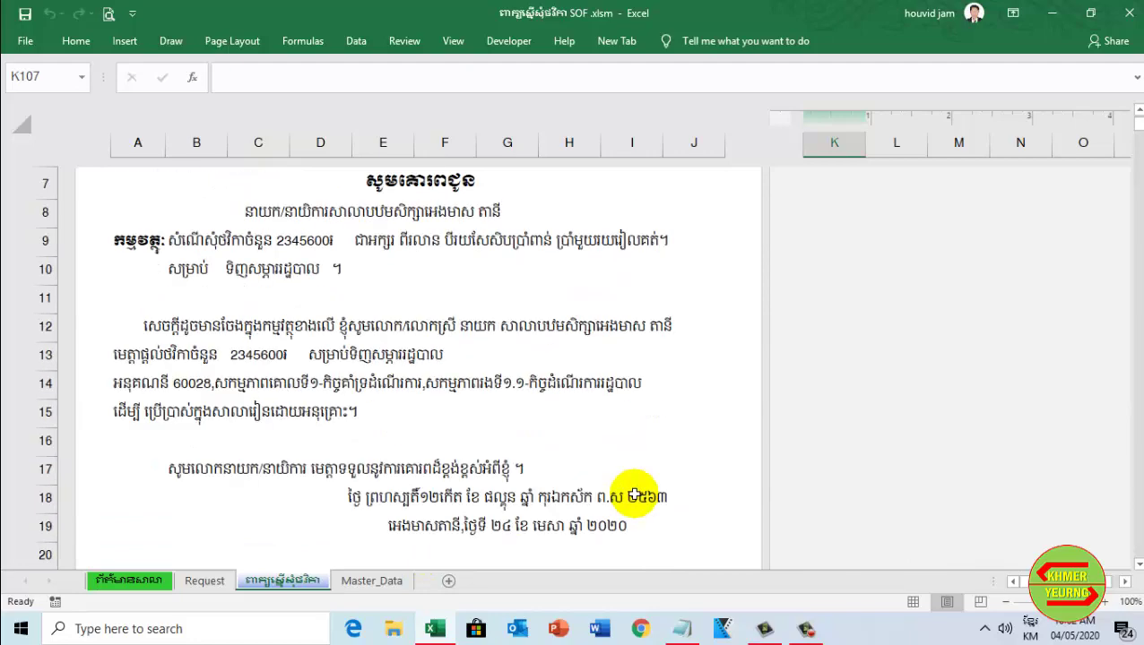
pyautogui.scroll(3, 634, 496)
pyautogui.scroll(-2, 637, 493)
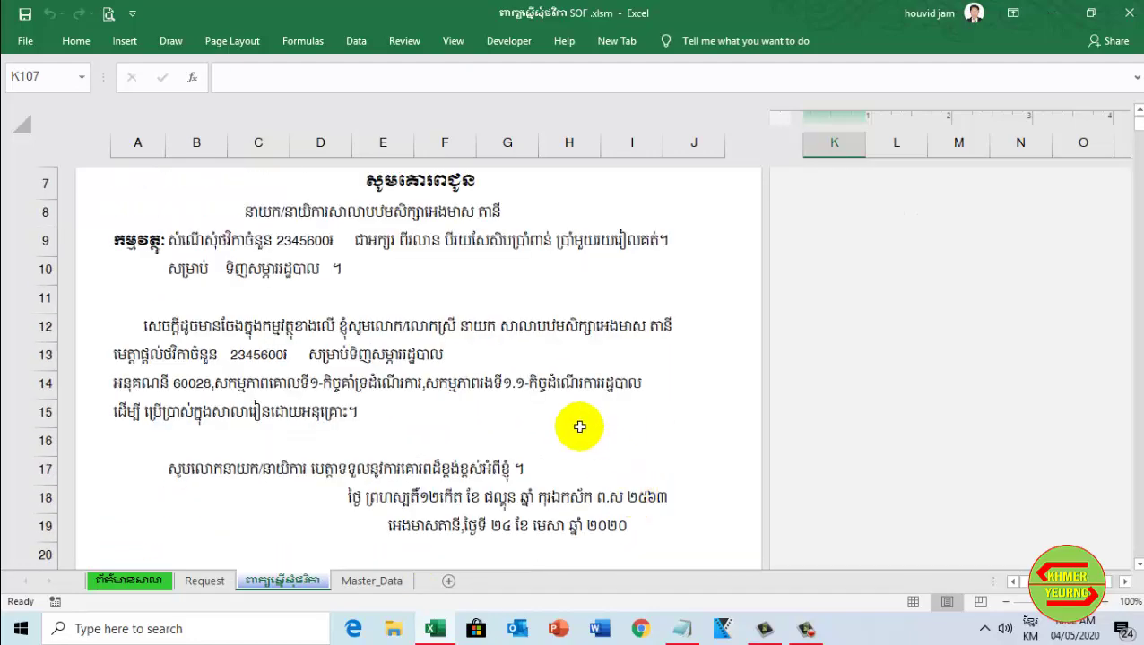
pyautogui.scroll(-3, 538, 350)
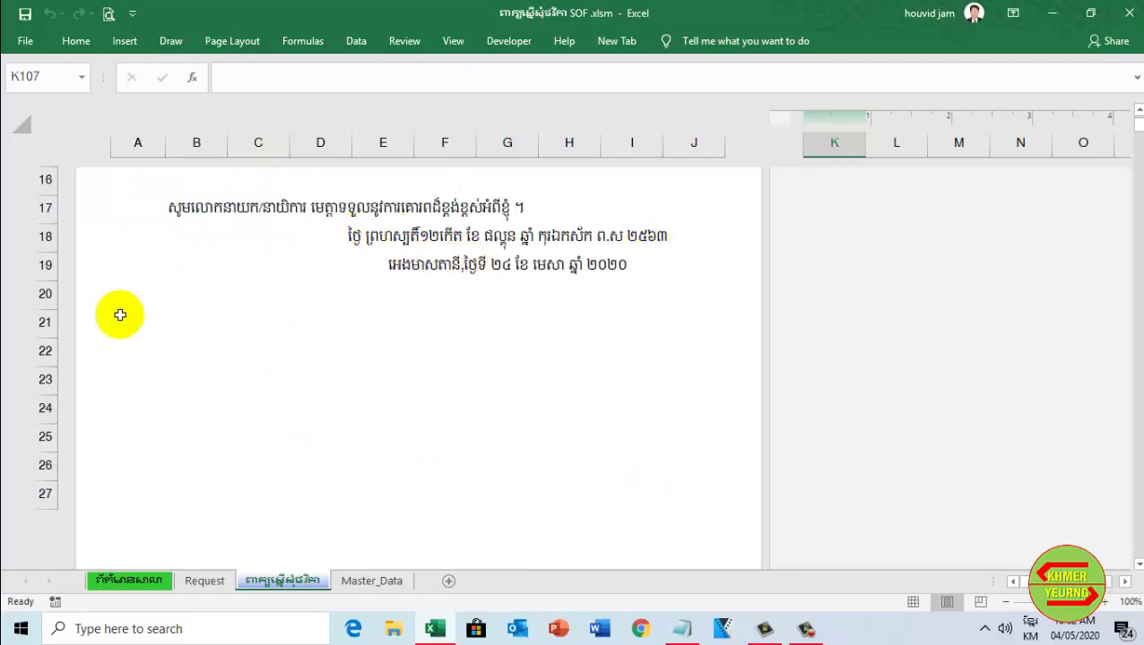
pyautogui.moveTo(133, 307); pyautogui.dragTo(413, 508)
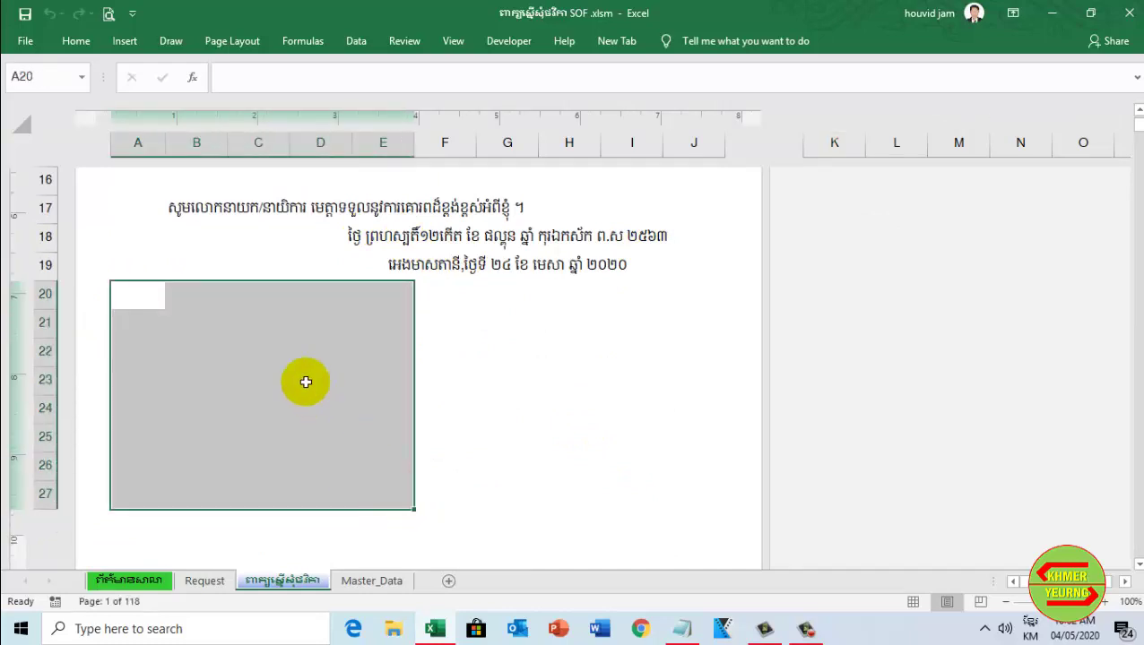
pyautogui.click(307, 380)
pyautogui.click(464, 360)
pyautogui.click(229, 314)
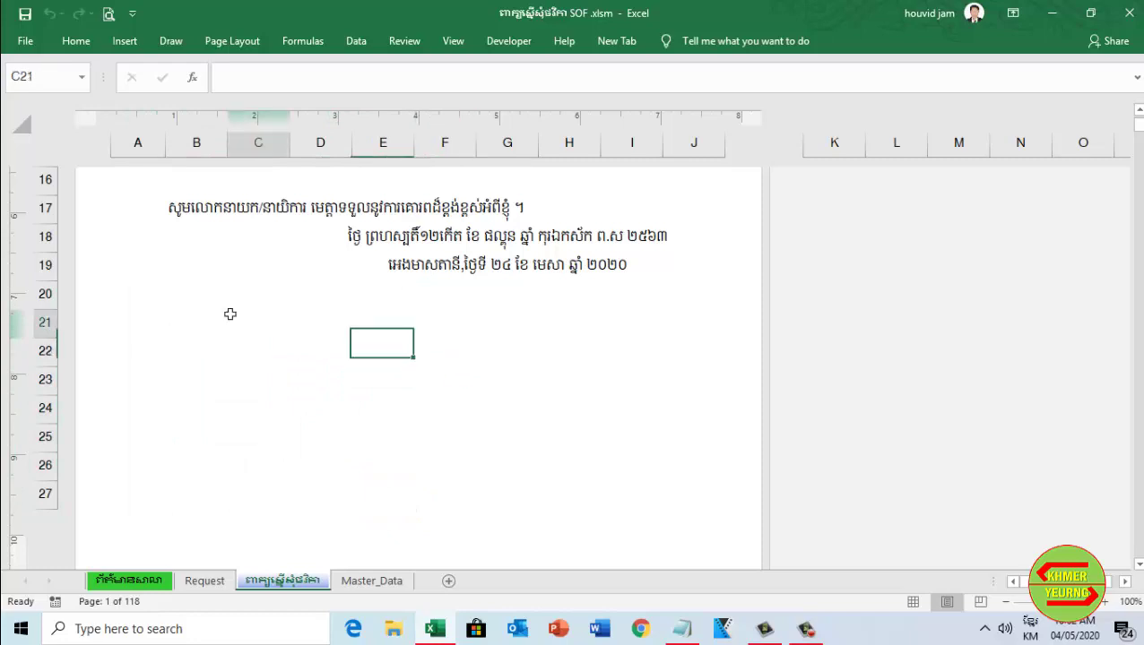
pyautogui.click(188, 318)
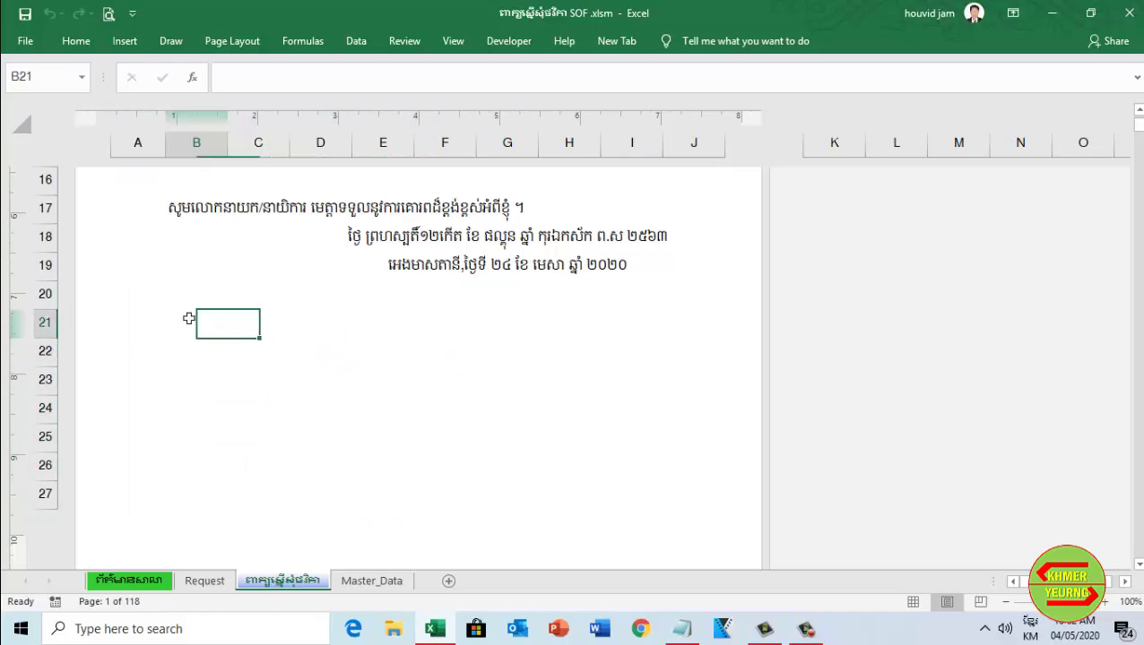
pyautogui.click(247, 322)
pyautogui.moveTo(126, 303); pyautogui.dragTo(364, 500)
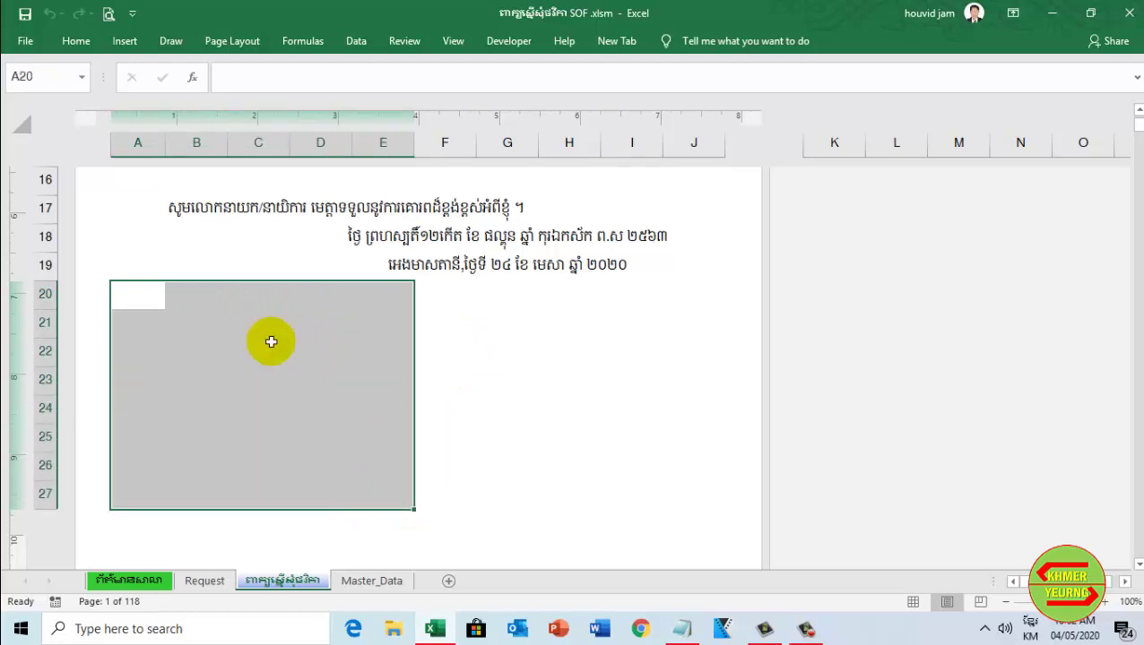
pyautogui.scroll(5, 428, 340)
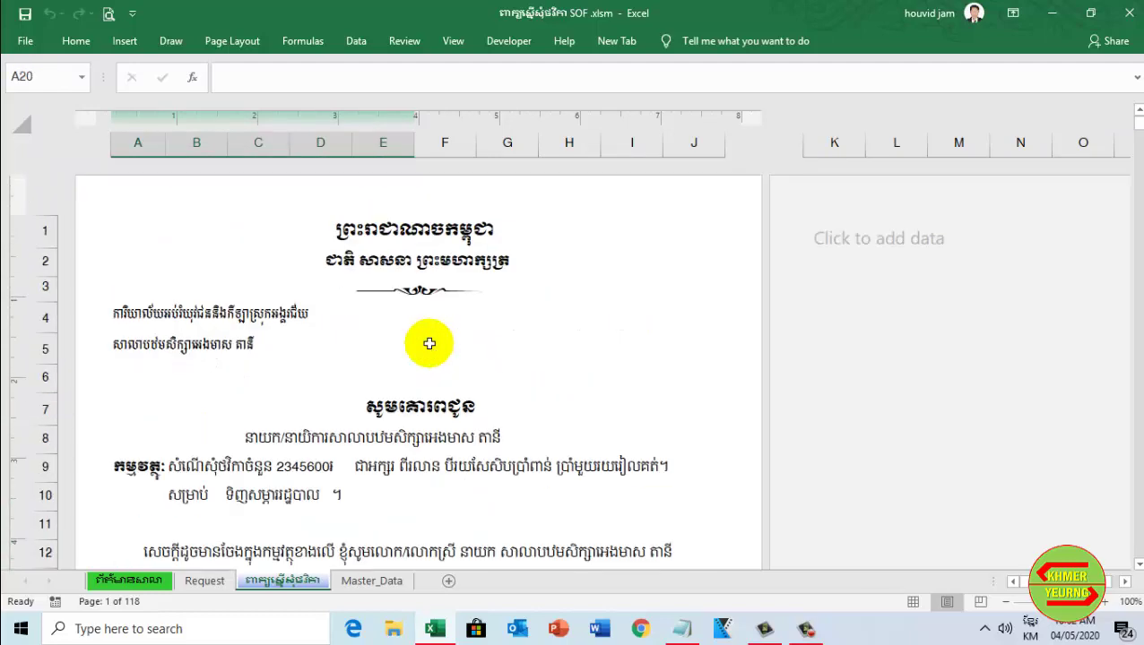
pyautogui.scroll(-2, 615, 387)
pyautogui.scroll(2, 615, 388)
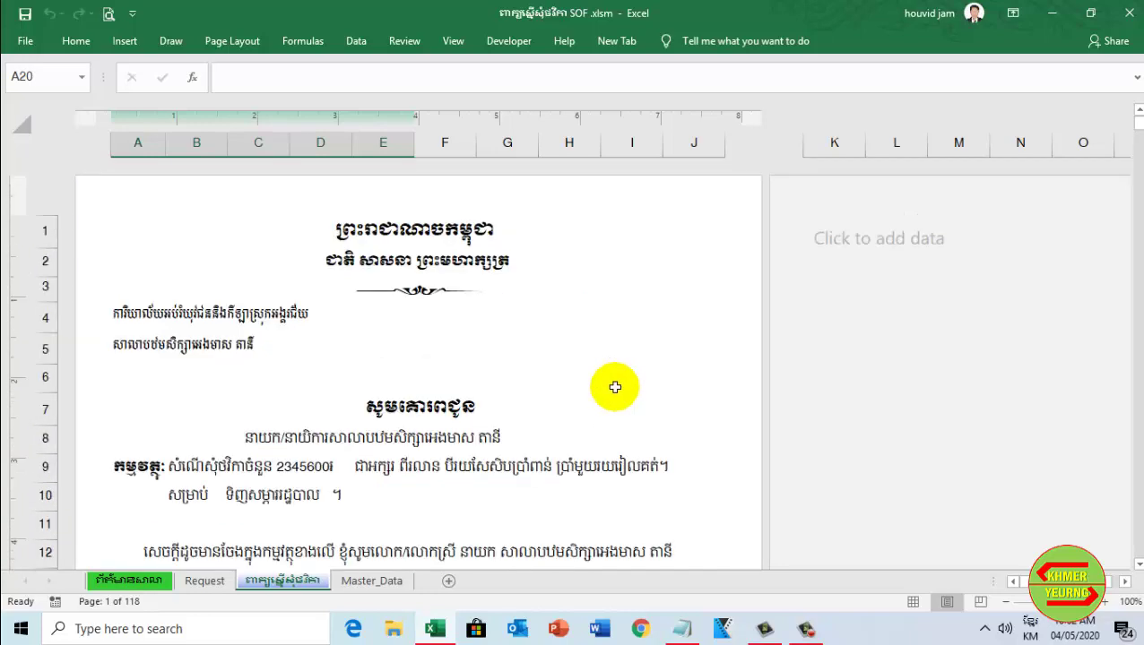
pyautogui.scroll(-2, 577, 512)
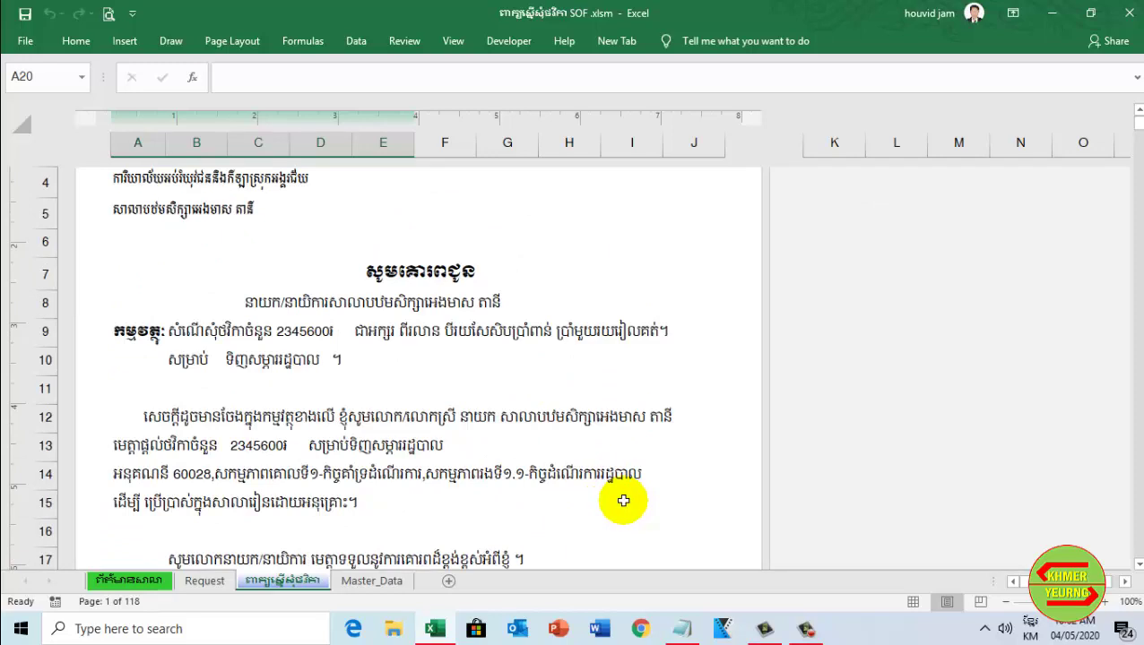
pyautogui.scroll(2, 623, 500)
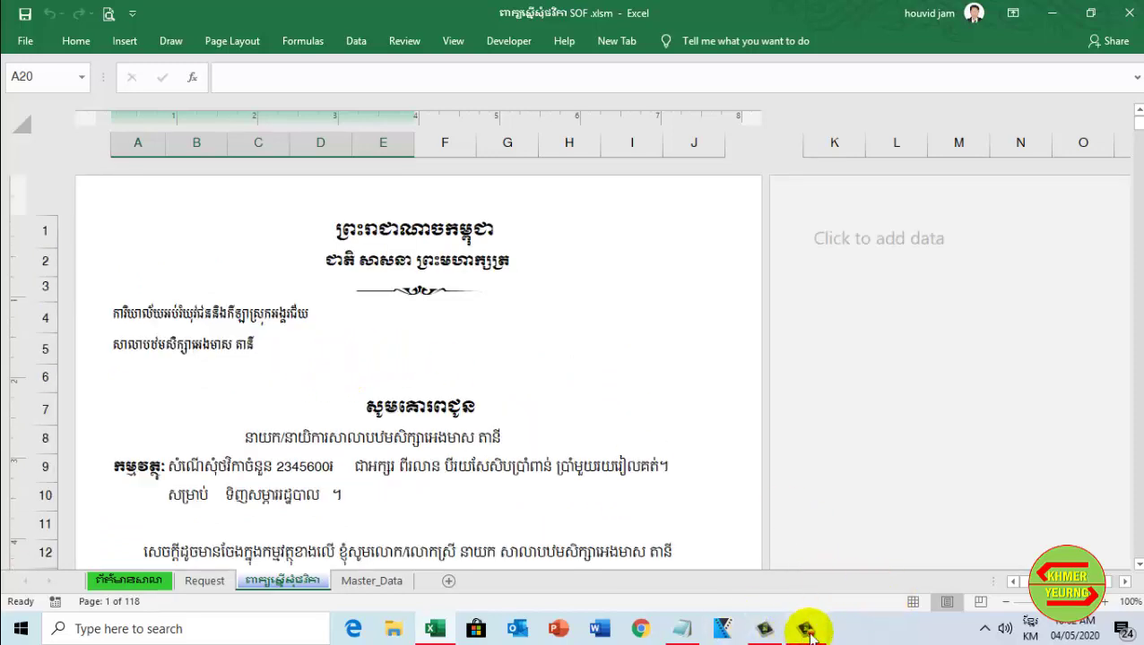
pyautogui.moveTo(800, 619)
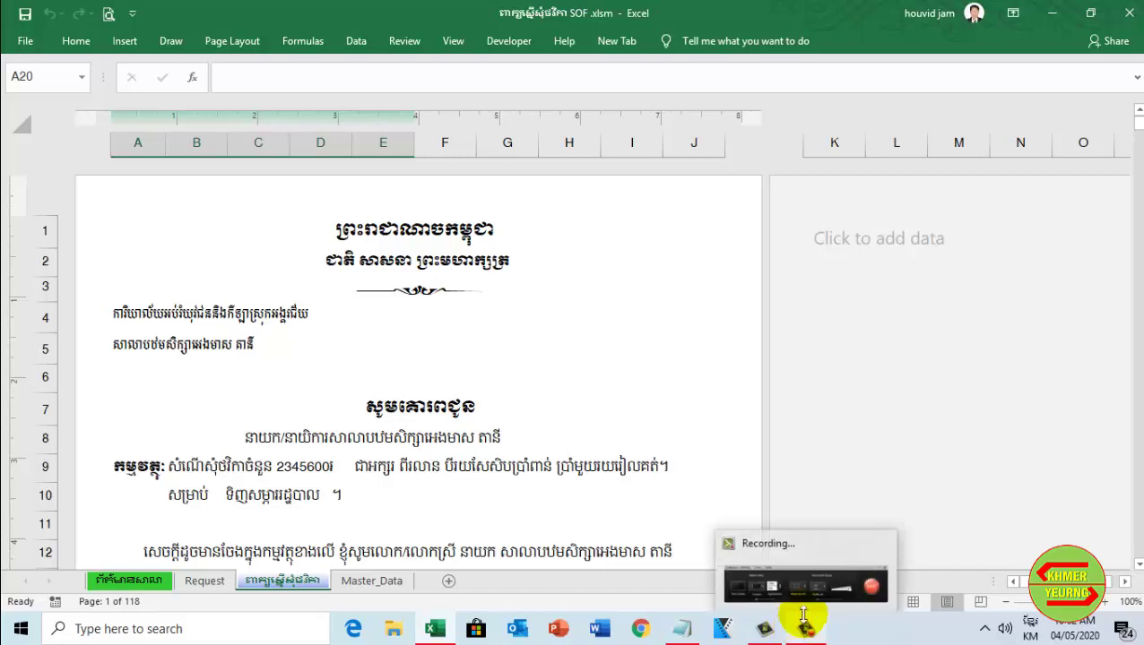
pyautogui.click(806, 614)
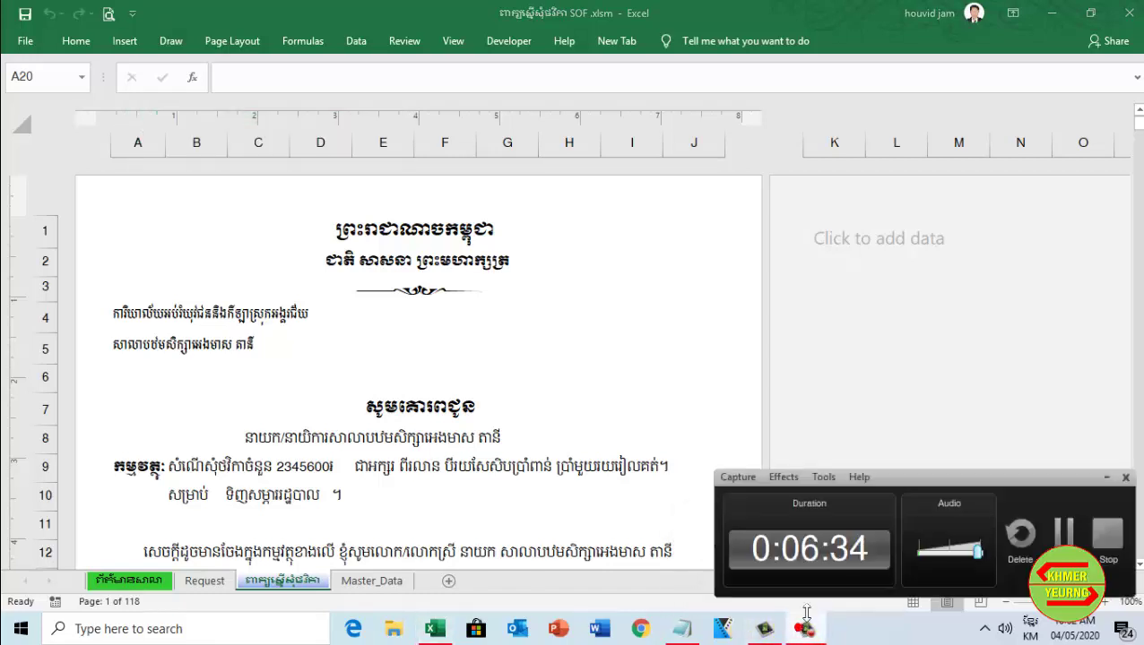
pyautogui.click(1064, 538)
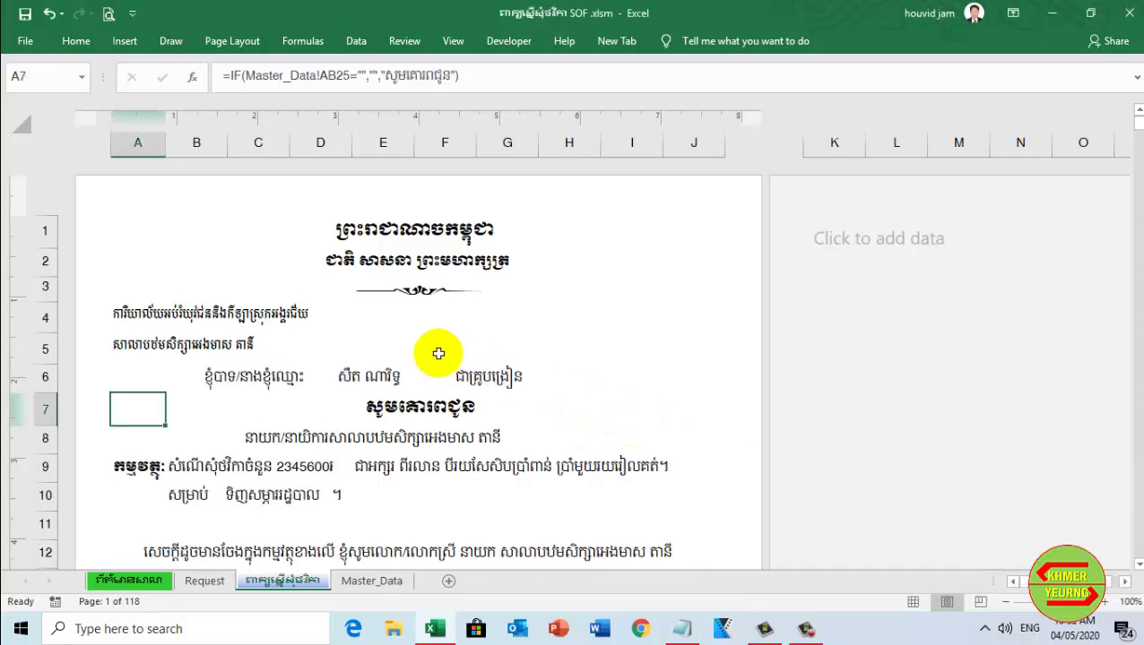
pyautogui.scroll(-1, 439, 353)
pyautogui.scroll(-4, 436, 361)
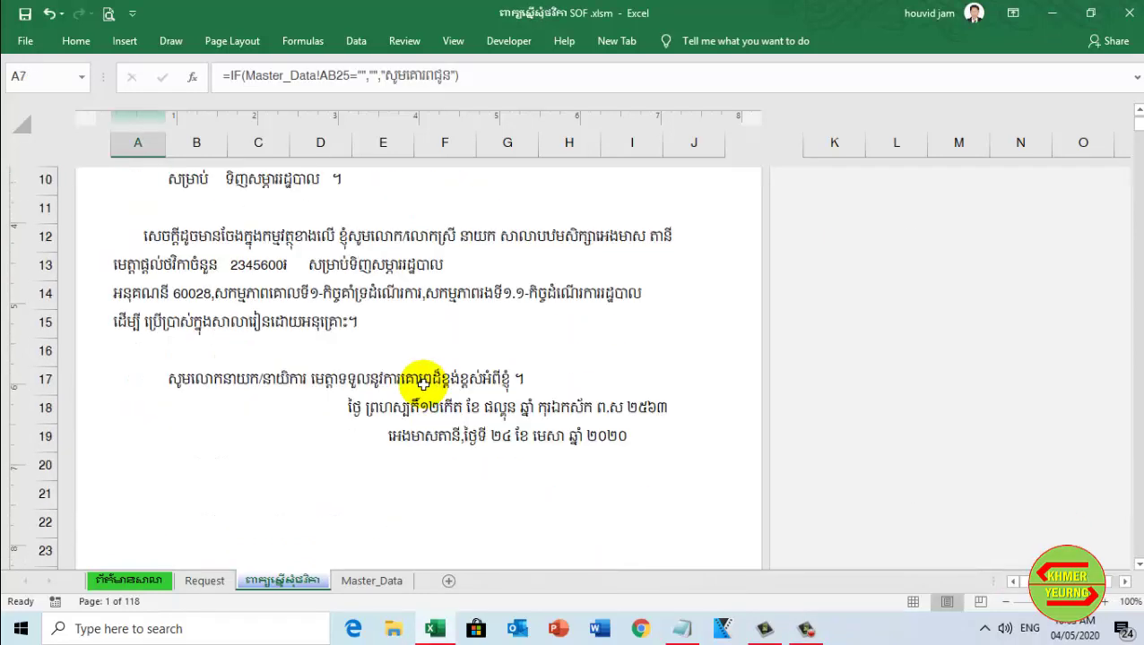
pyautogui.scroll(5, 429, 307)
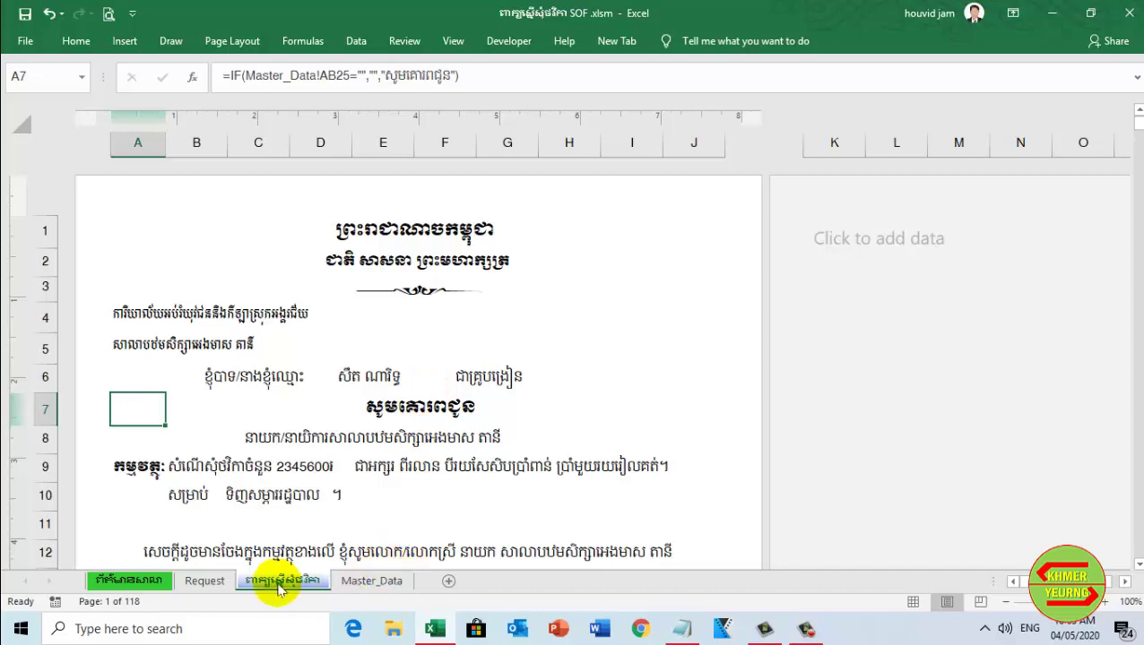
pyautogui.click(206, 581)
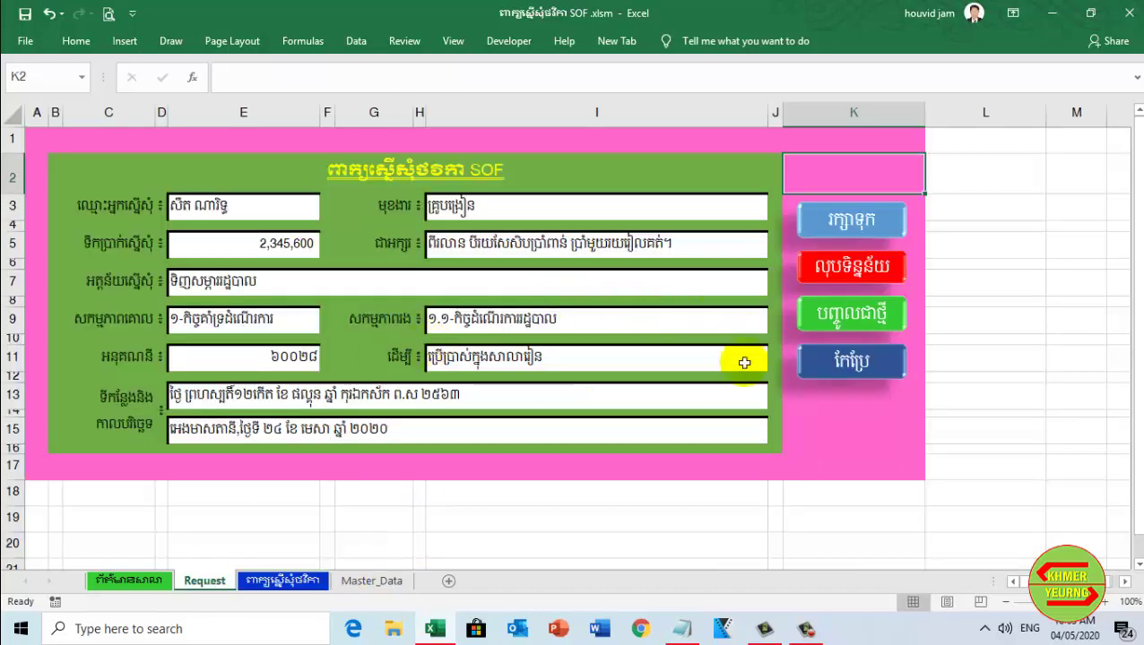
pyautogui.click(282, 581)
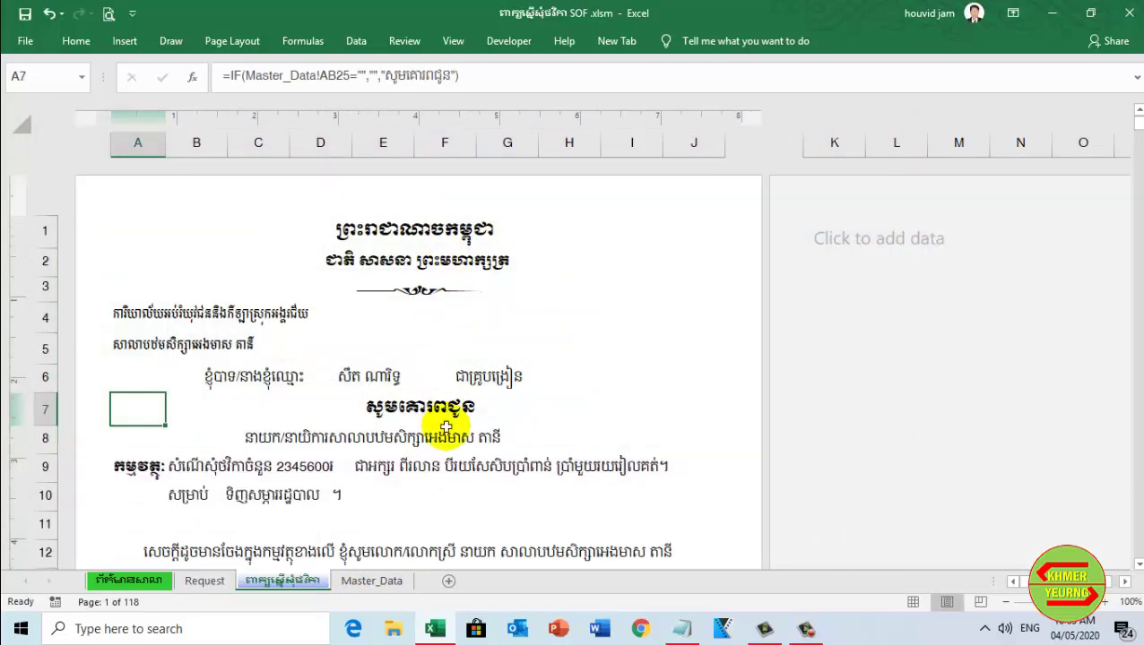
pyautogui.scroll(-3, 448, 445)
pyautogui.scroll(-6, 448, 446)
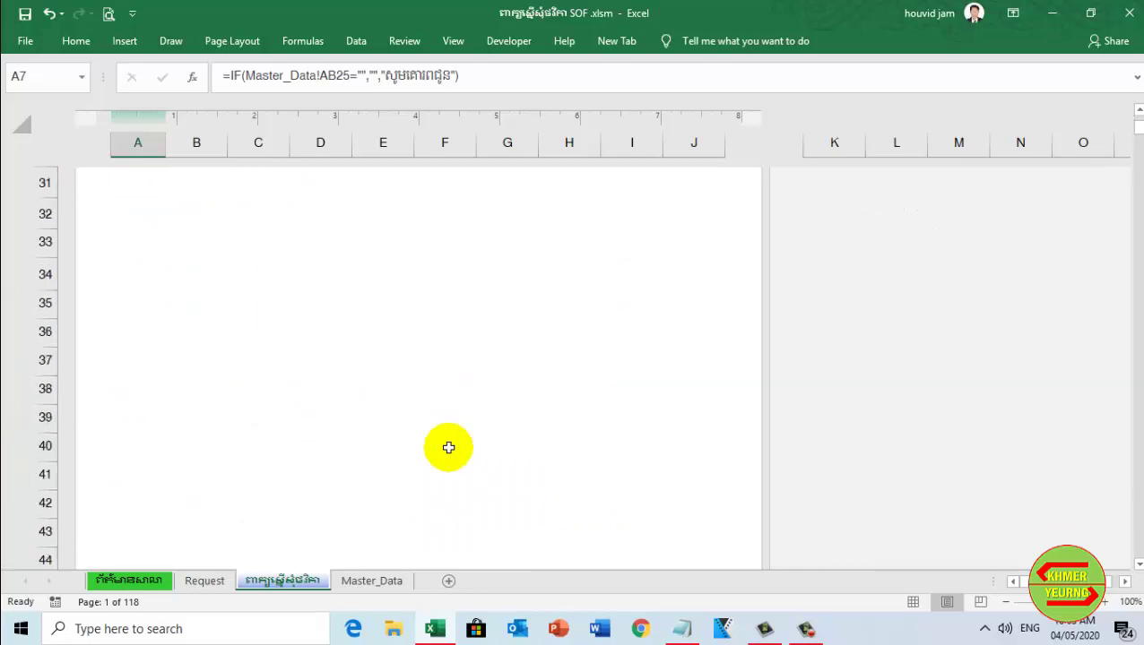
pyautogui.scroll(6, 449, 446)
pyautogui.scroll(3, 448, 447)
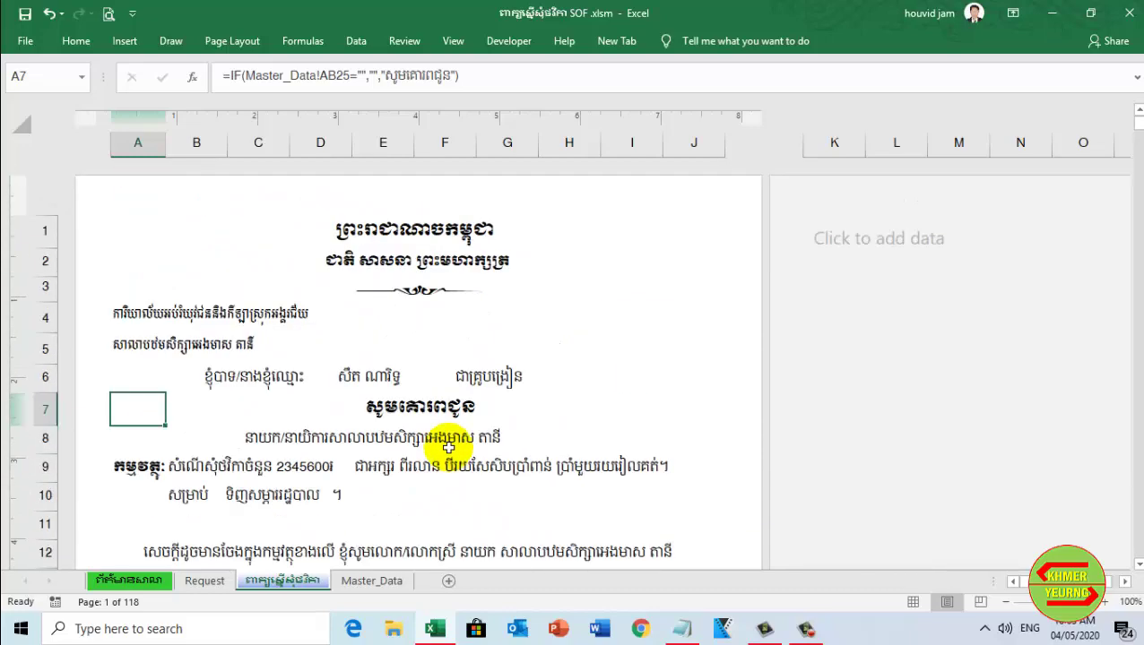
pyautogui.scroll(-5, 467, 395)
pyautogui.scroll(2, 459, 459)
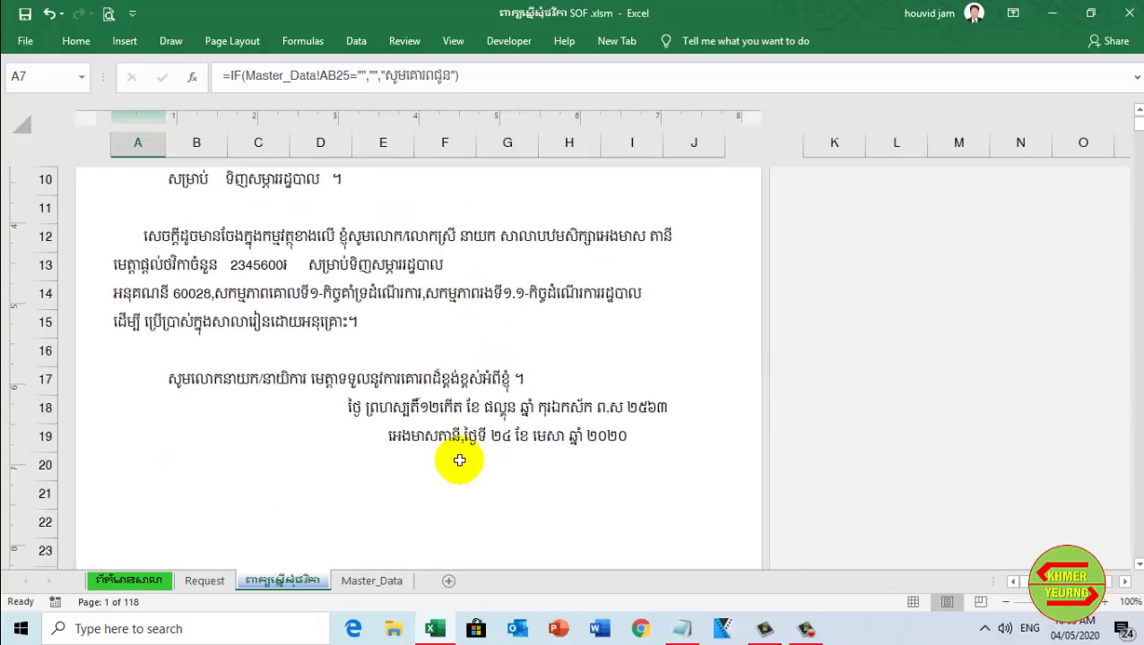
pyautogui.scroll(3, 459, 460)
pyautogui.scroll(-2, 557, 485)
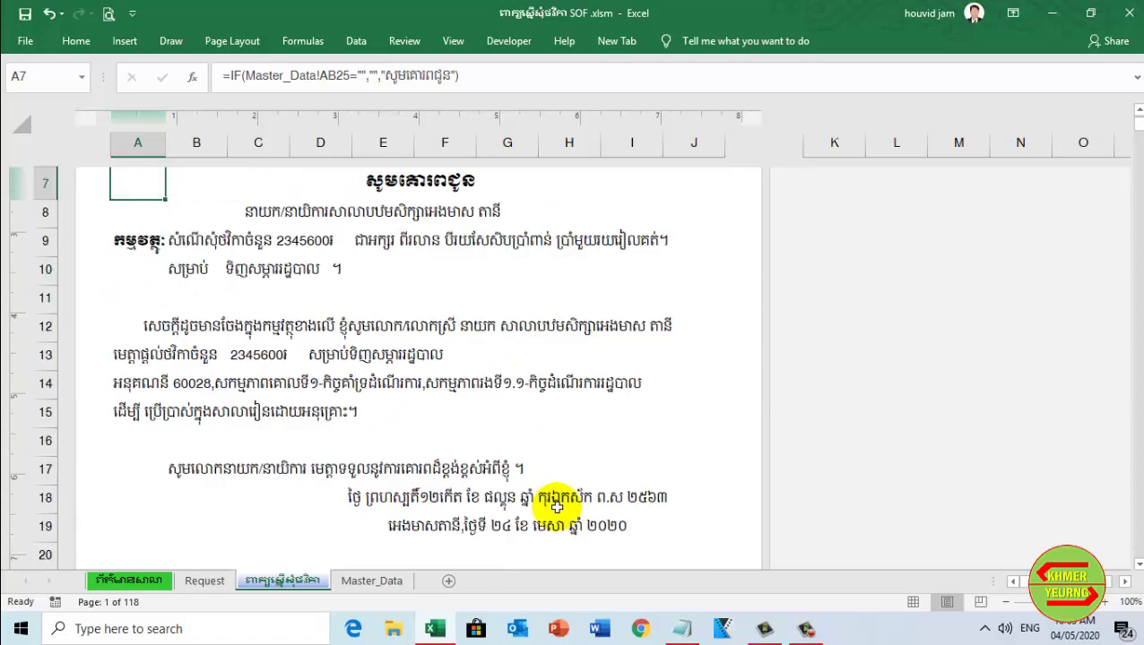
pyautogui.scroll(-5, 554, 556)
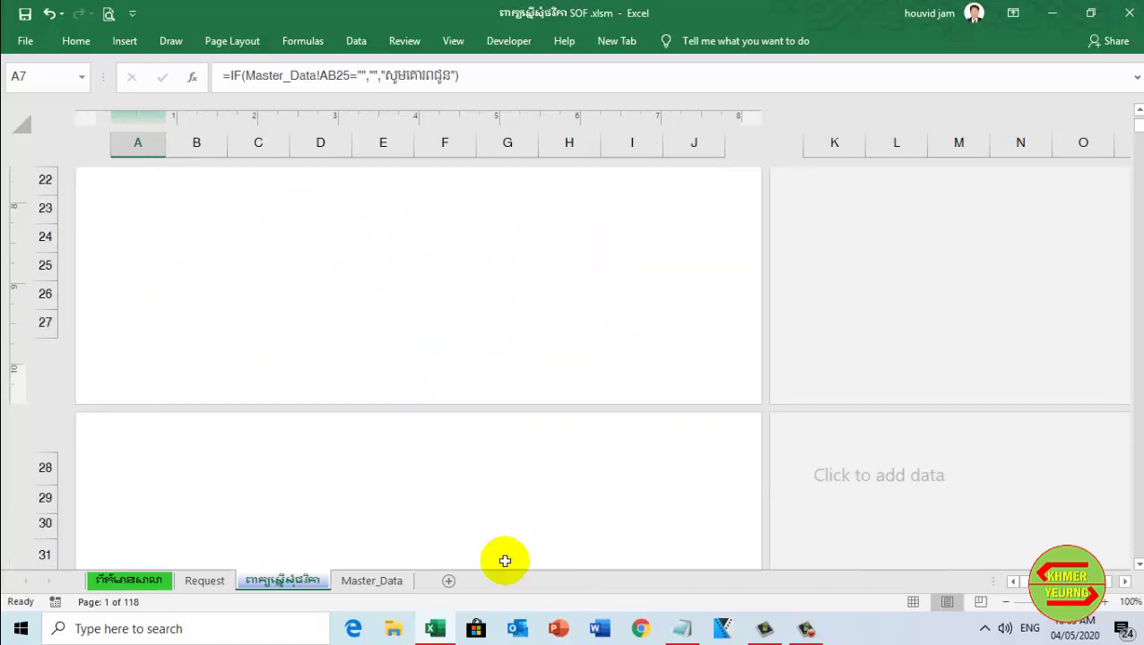
pyautogui.scroll(3, 350, 470)
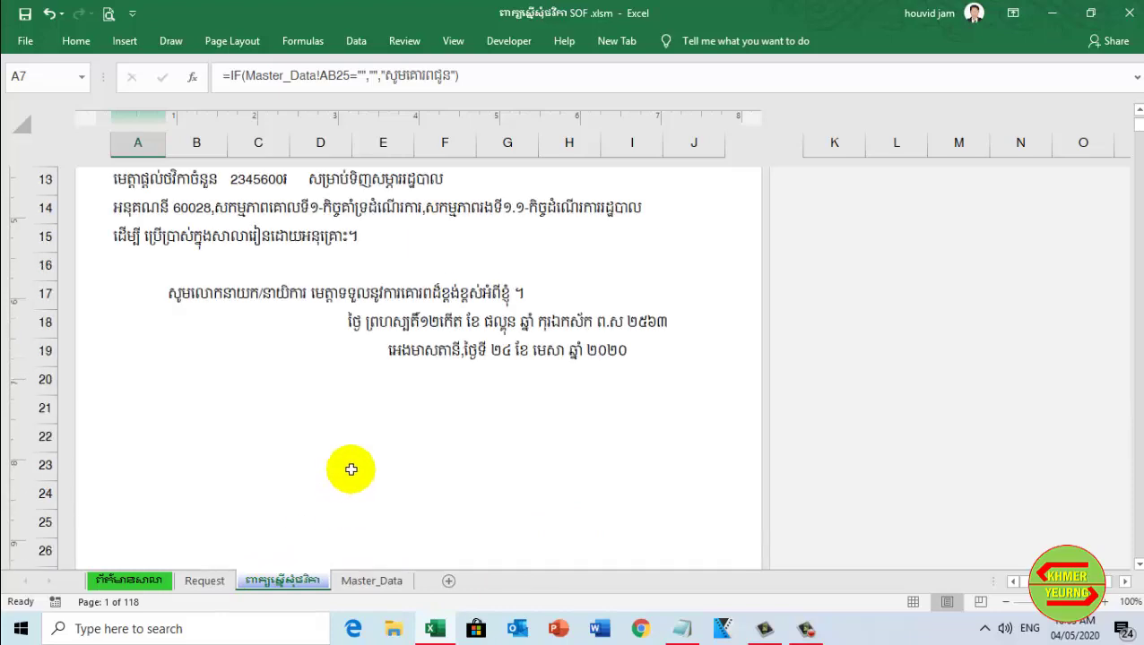
# On the Request form, enter the requester's name in E3 and the amount 2,679,000 in E5
pyautogui.click(211, 583)
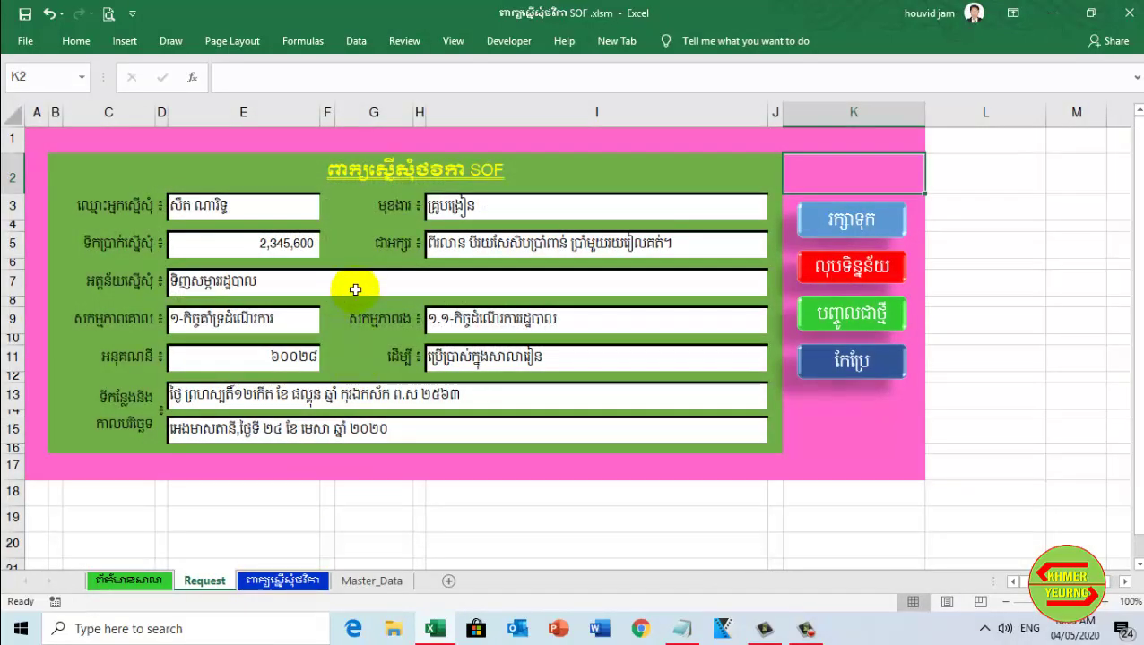
pyautogui.click(262, 206)
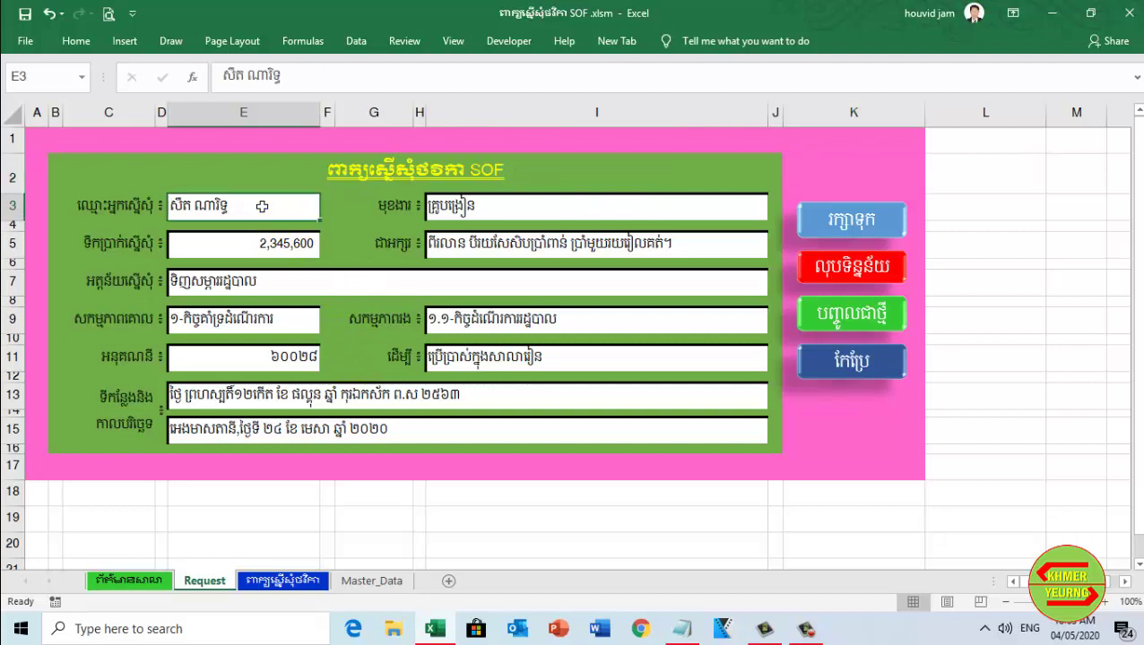
pyautogui.write('su')
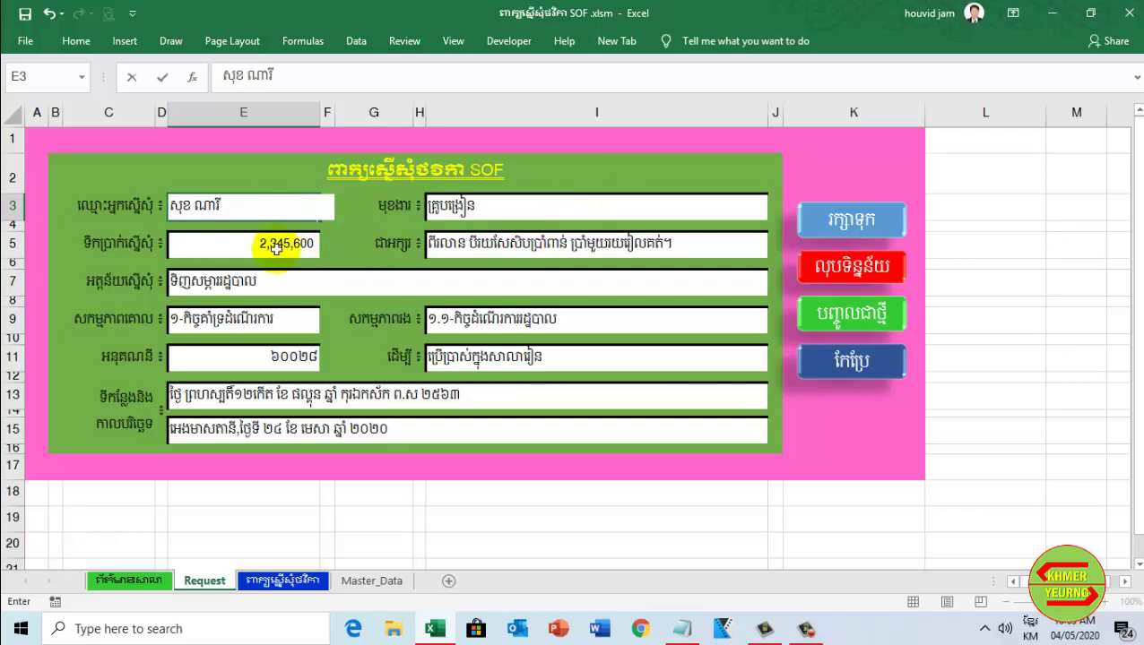
pyautogui.click(274, 244)
pyautogui.write('២៦៧៩០០០')
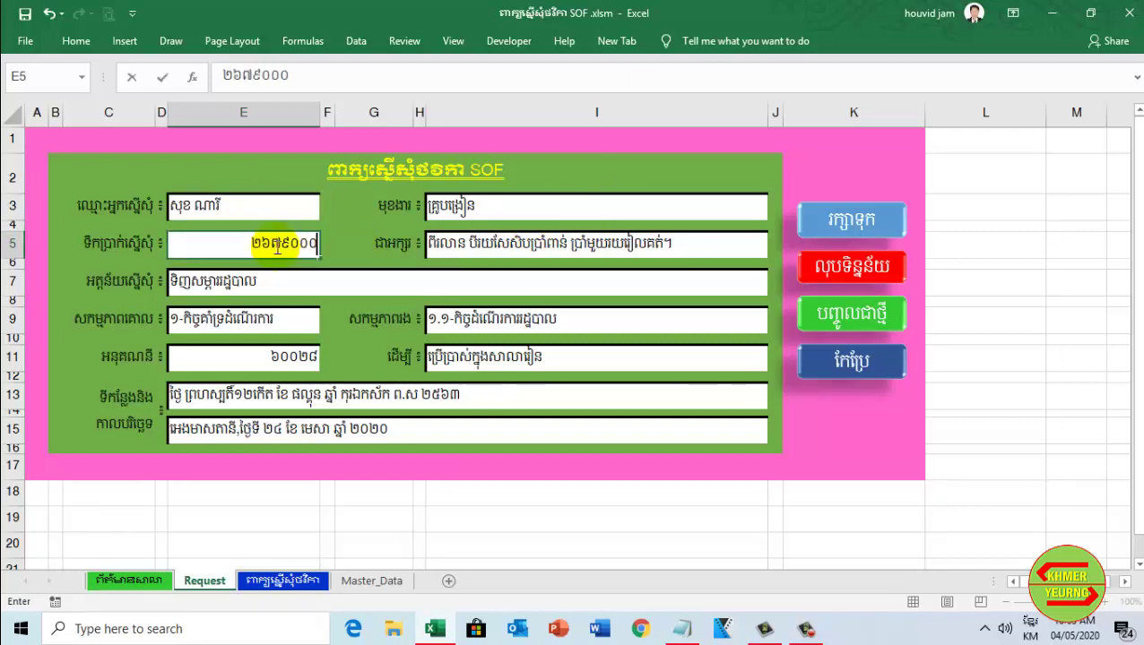
pyautogui.press('Return')
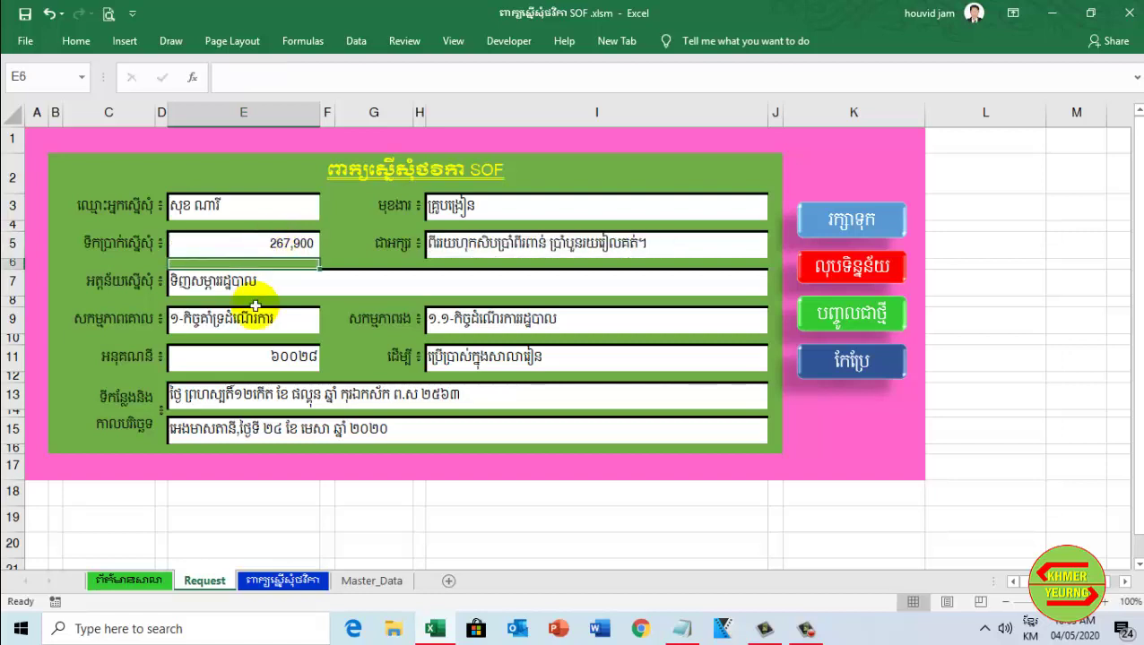
pyautogui.click(311, 249)
pyautogui.doubleClick(311, 249)
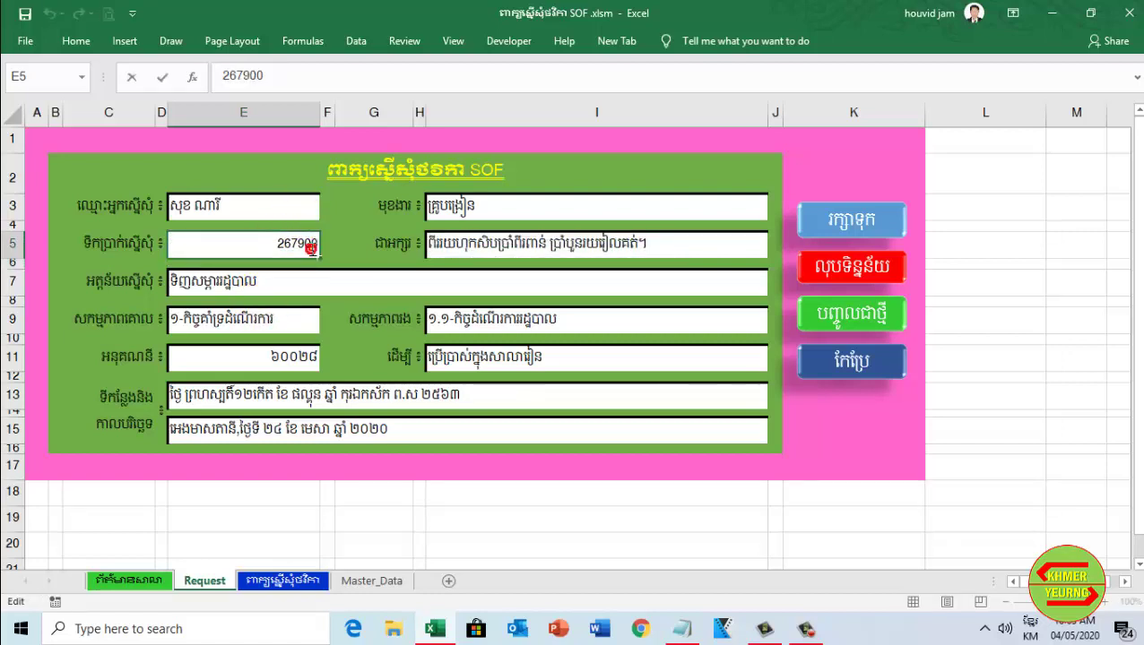
pyautogui.write('0')
pyautogui.press('Return')
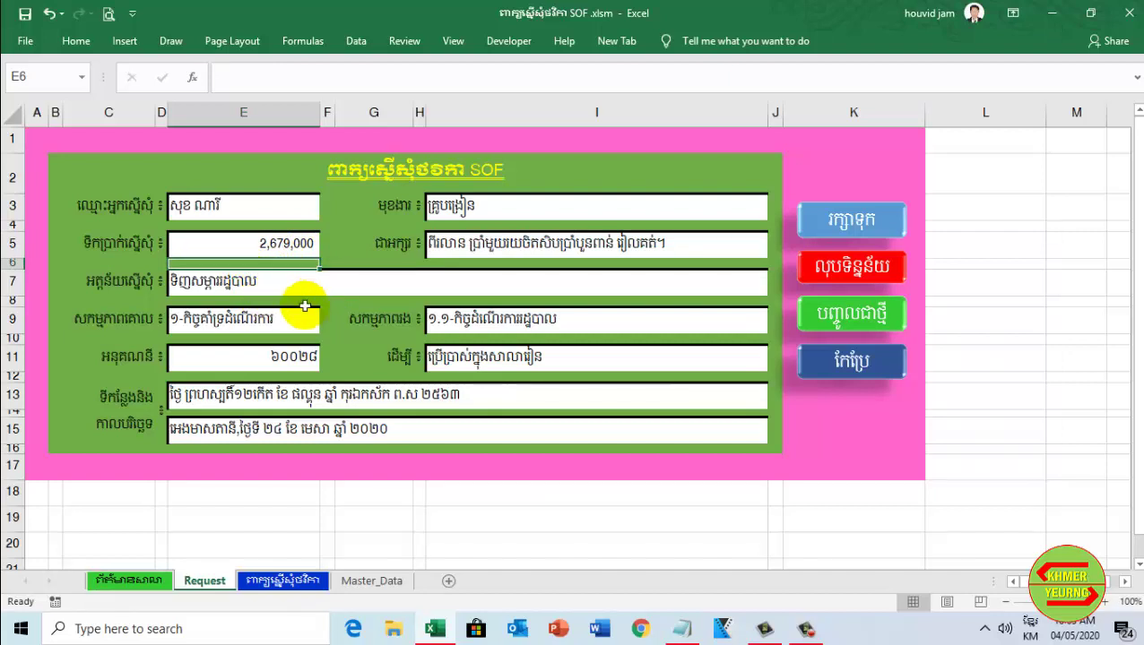
# Type the purpose in E7, then choose programme ២-កែលម្អគុណភាពអប់រំ and sub-programme ២.២-សម្ភារៀននិងបង្រៀន
pyautogui.click(174, 280)
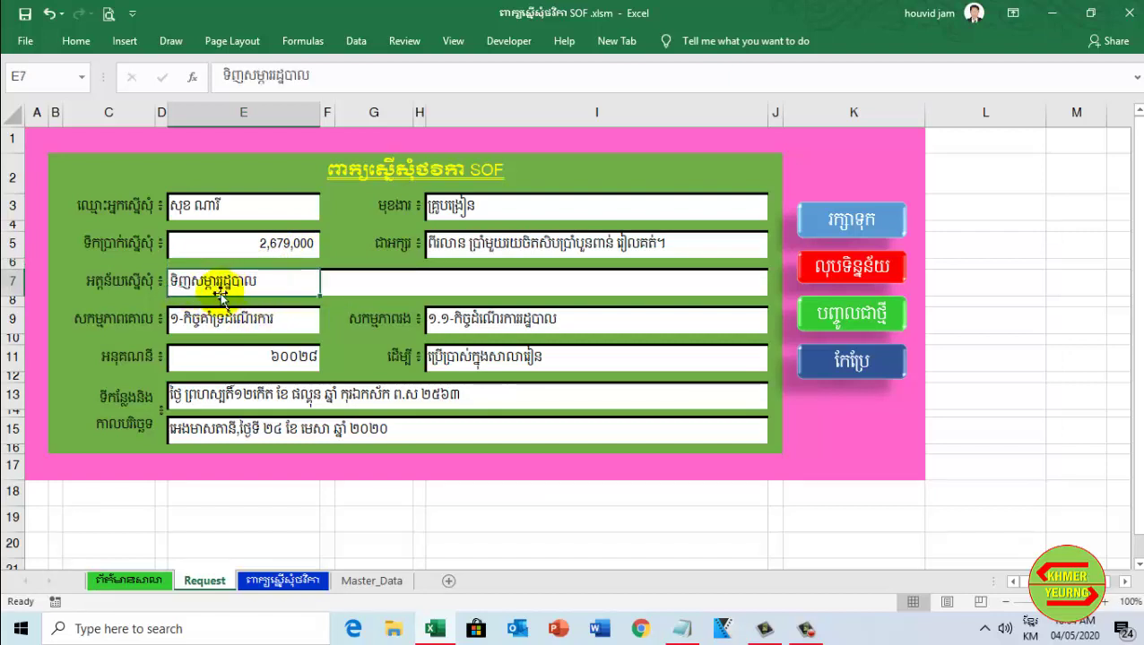
pyautogui.write('ទ')
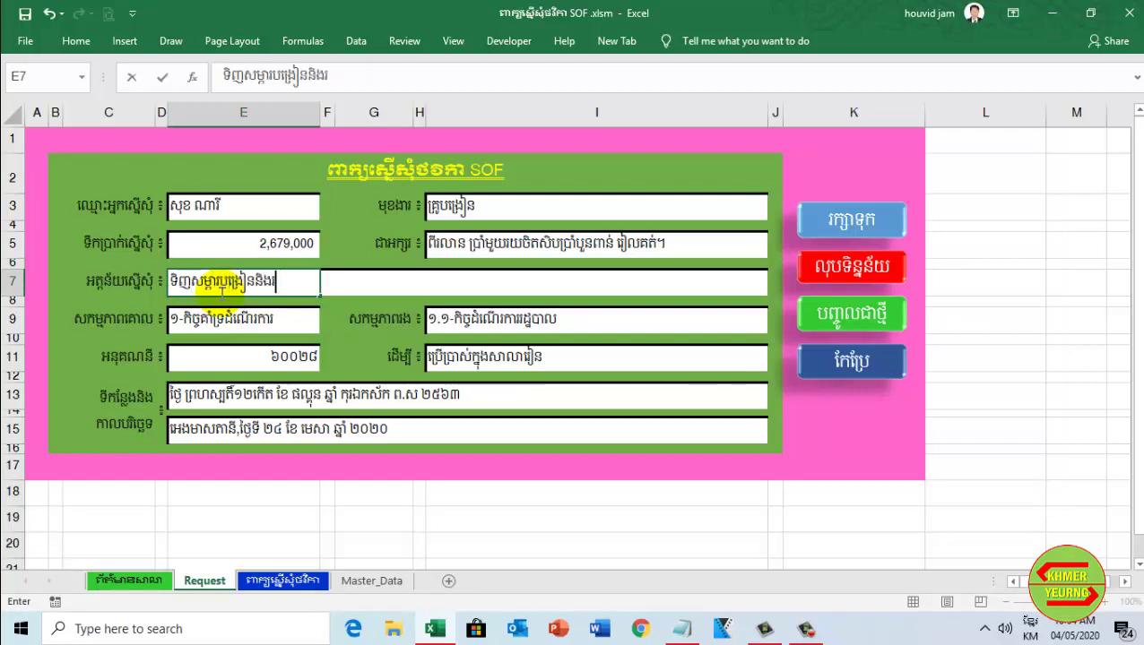
pyautogui.click(274, 325)
pyautogui.click(326, 327)
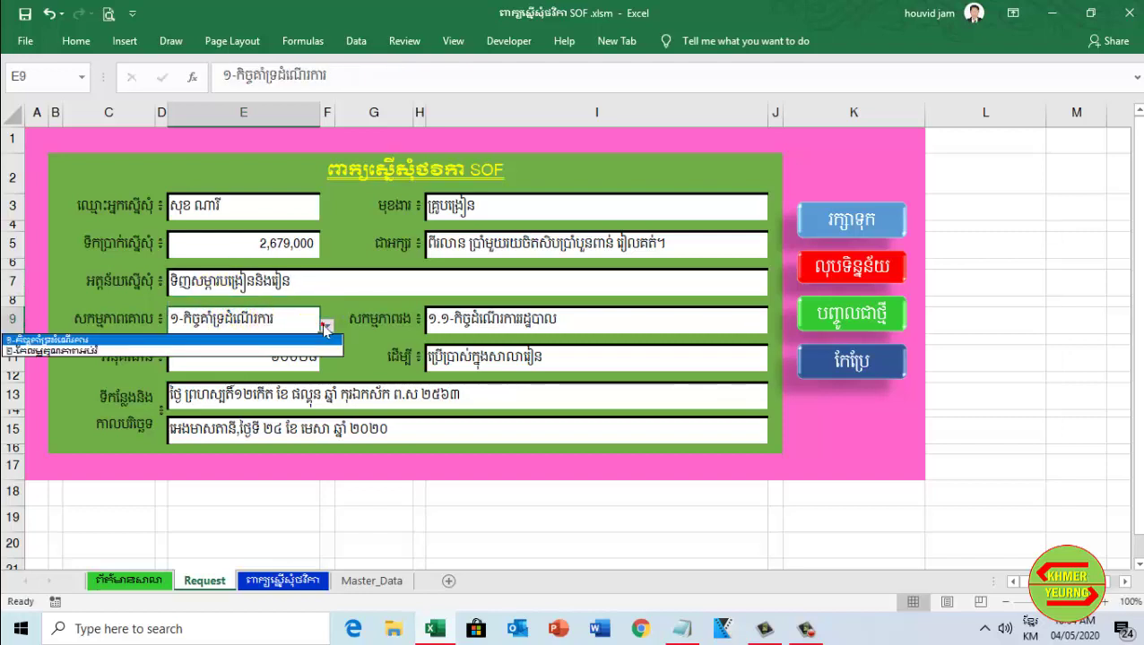
pyautogui.click(326, 327)
pyautogui.click(326, 327)
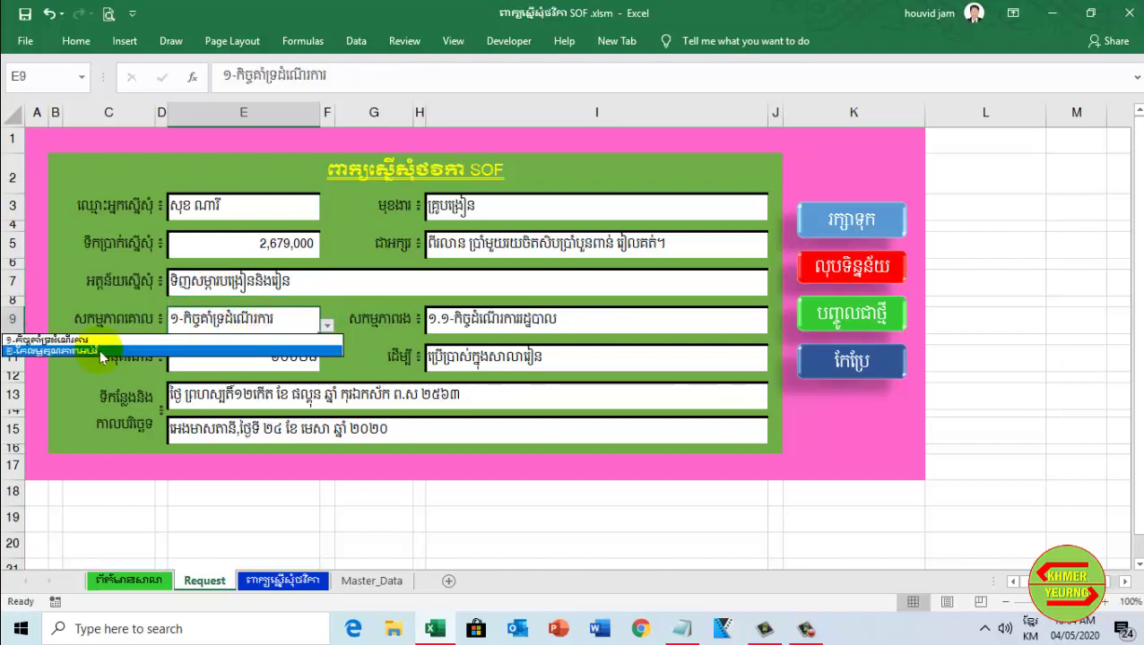
pyautogui.click(27, 350)
pyautogui.click(702, 327)
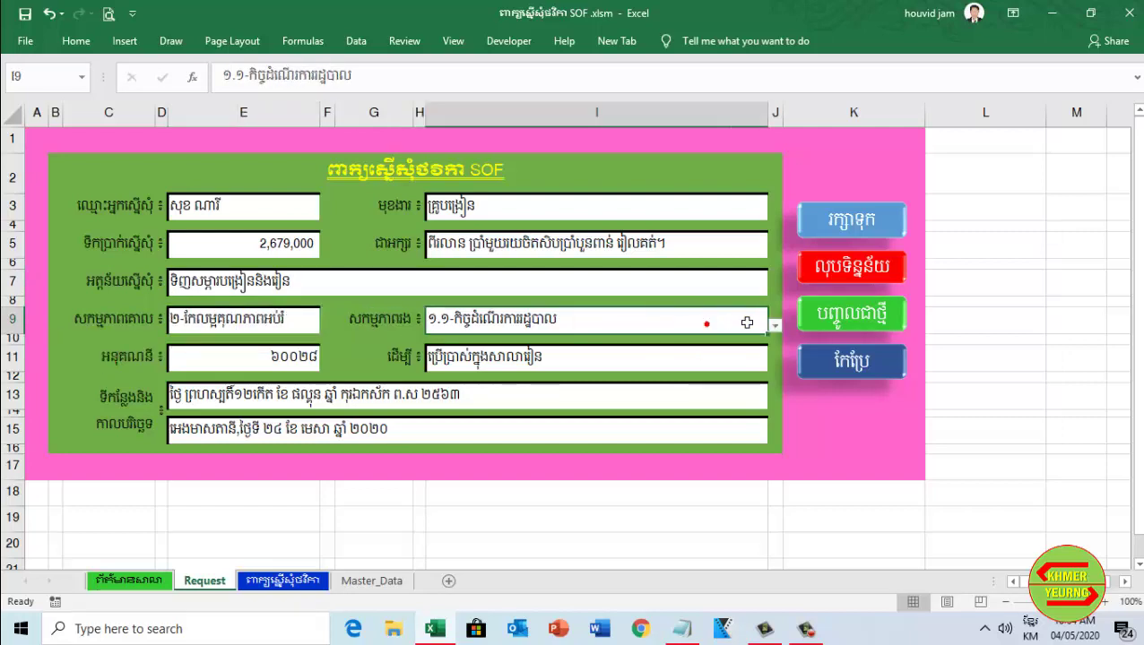
pyautogui.click(773, 325)
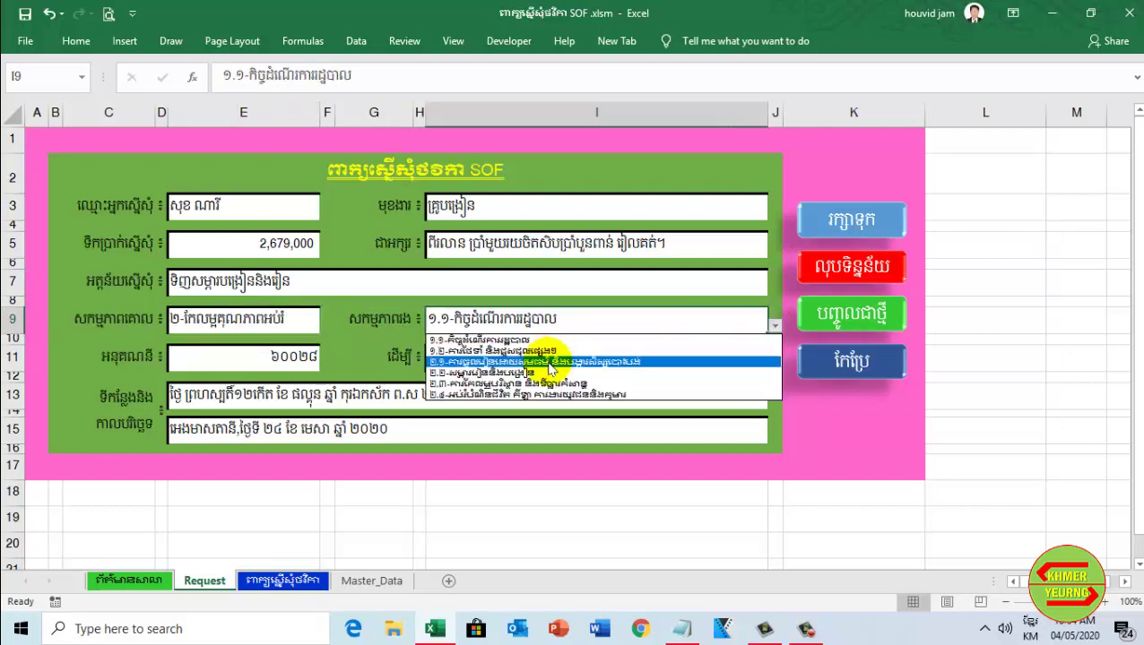
pyautogui.click(543, 371)
# Pick ៦០០៥៨ as the E11 sub-account, then check the purpose field and both date lines
pyautogui.click(309, 357)
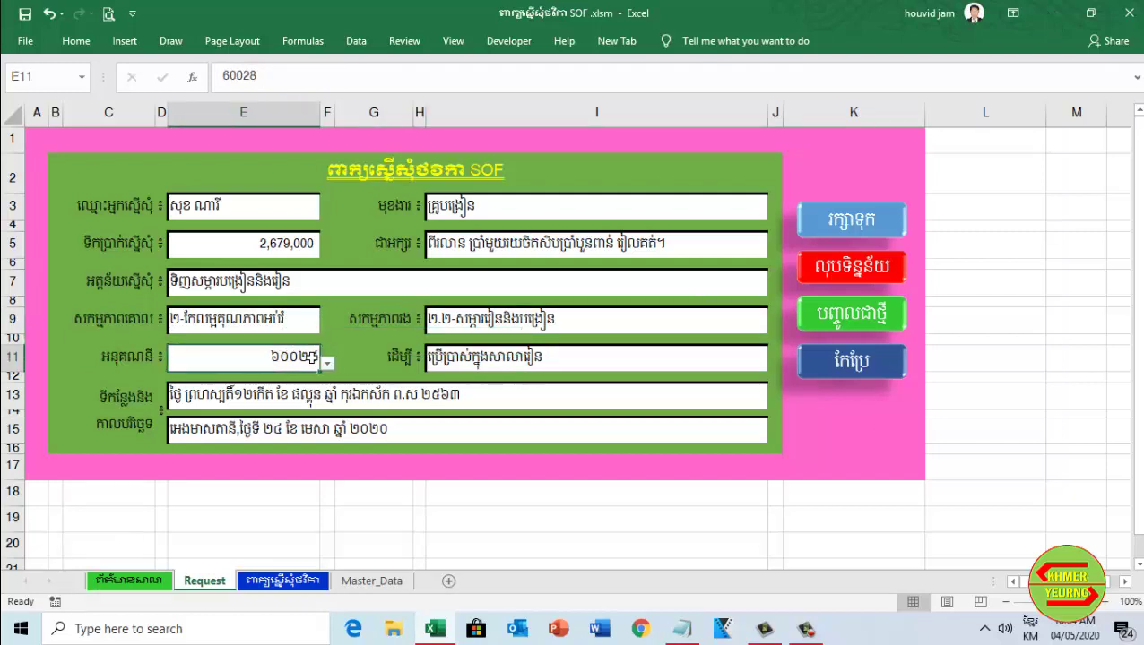
pyautogui.click(327, 363)
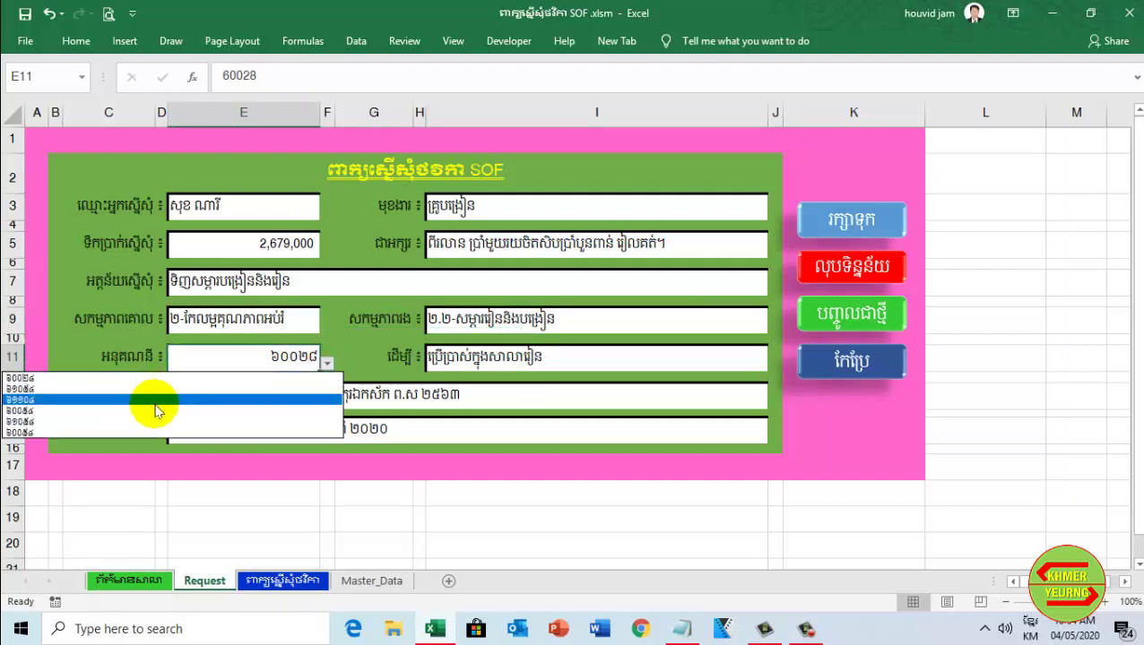
pyautogui.click(154, 401)
pyautogui.click(609, 357)
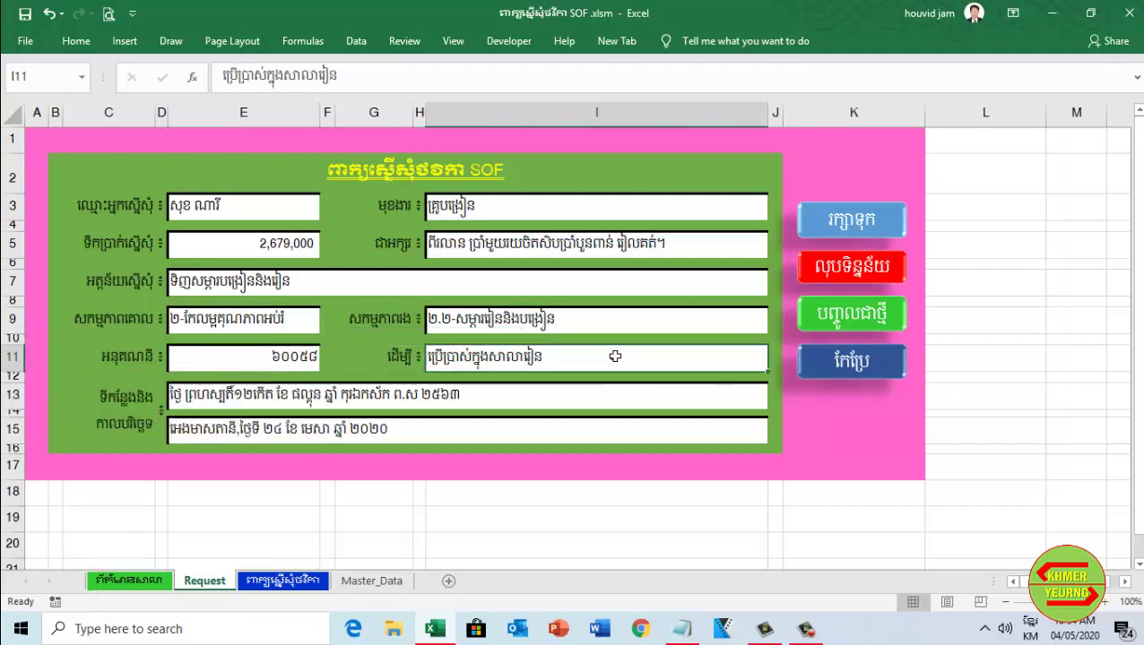
pyautogui.click(419, 396)
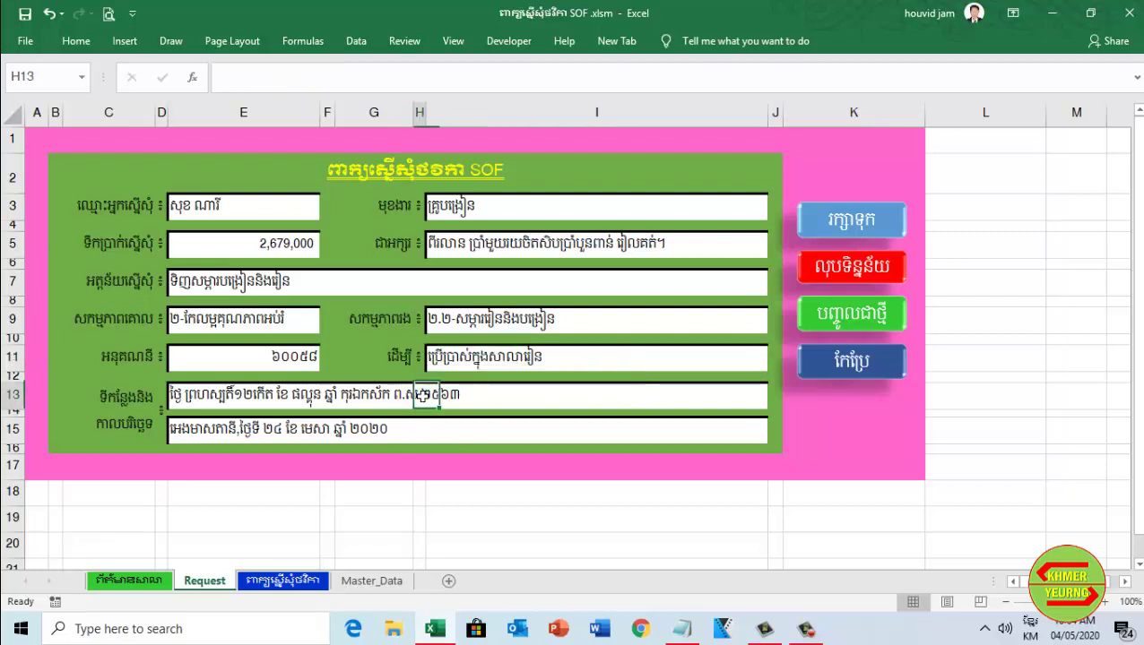
pyautogui.click(201, 403)
pyautogui.click(193, 435)
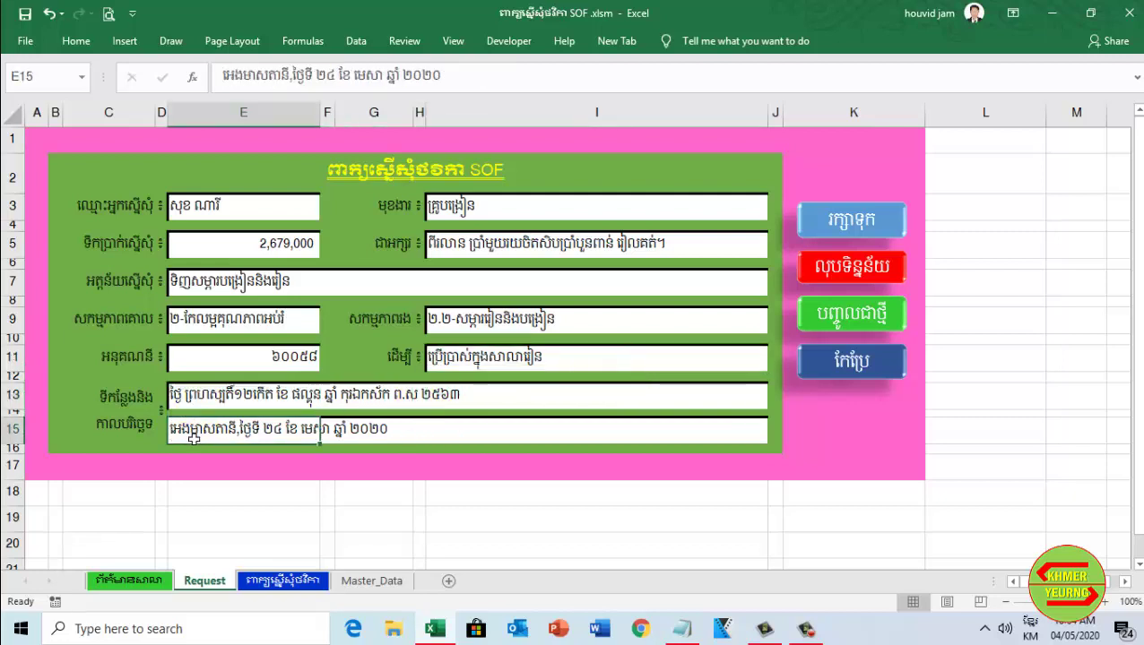
# Save the entry with the blue Save macro, review the new 2679000 letter page, then return to Request
pyautogui.click(836, 222)
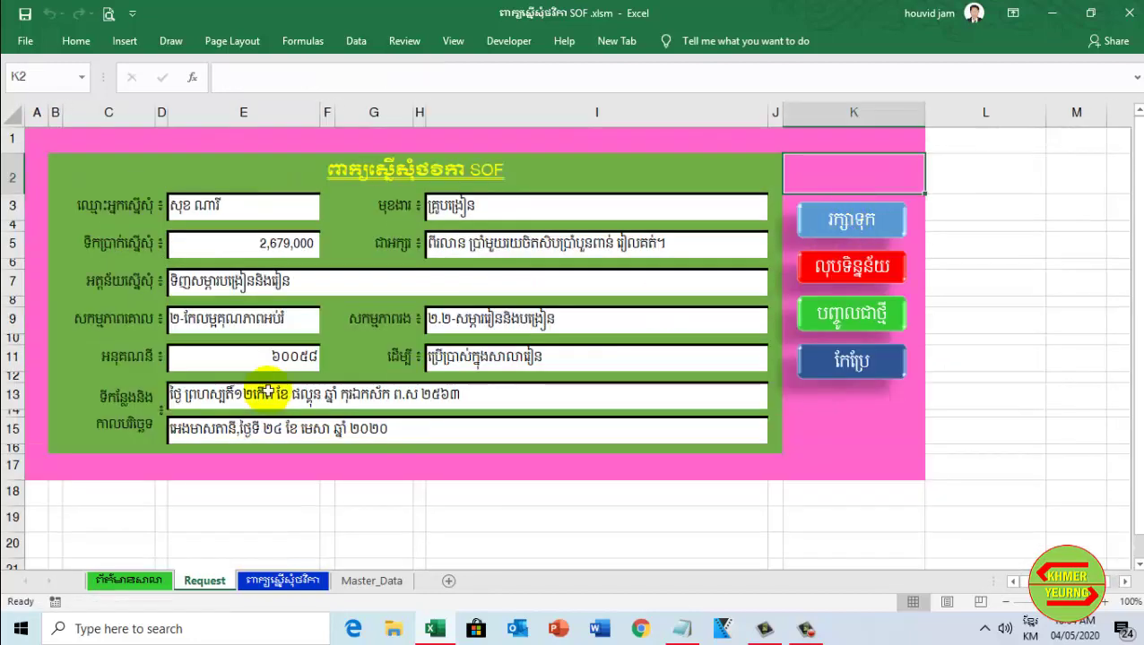
pyautogui.click(269, 581)
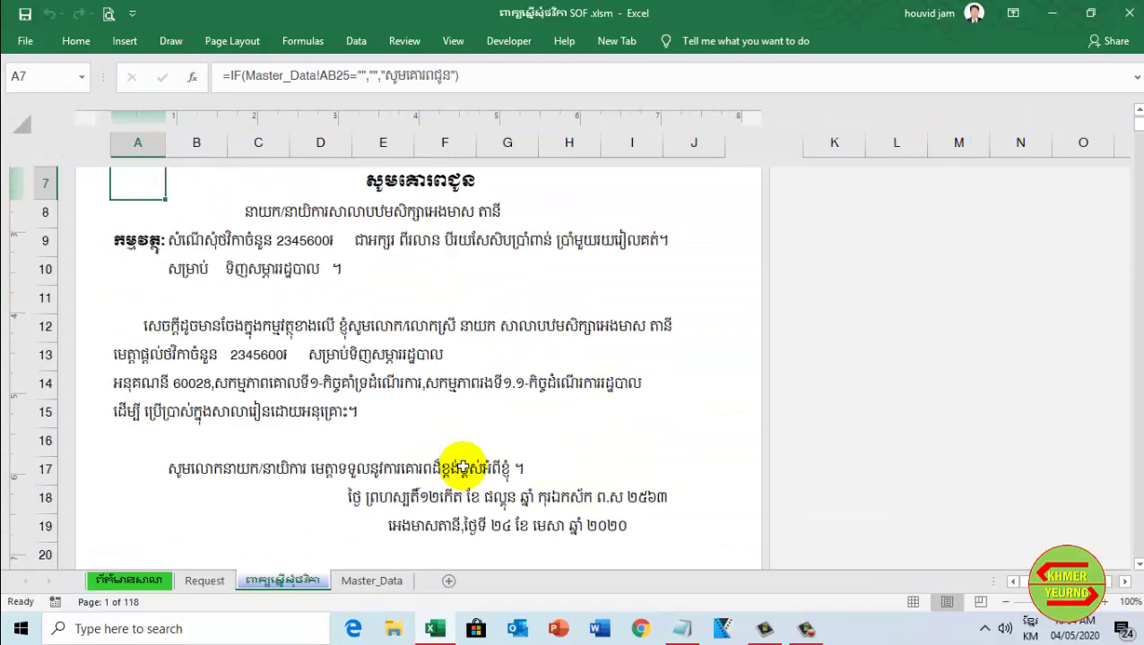
pyautogui.scroll(-9, 462, 462)
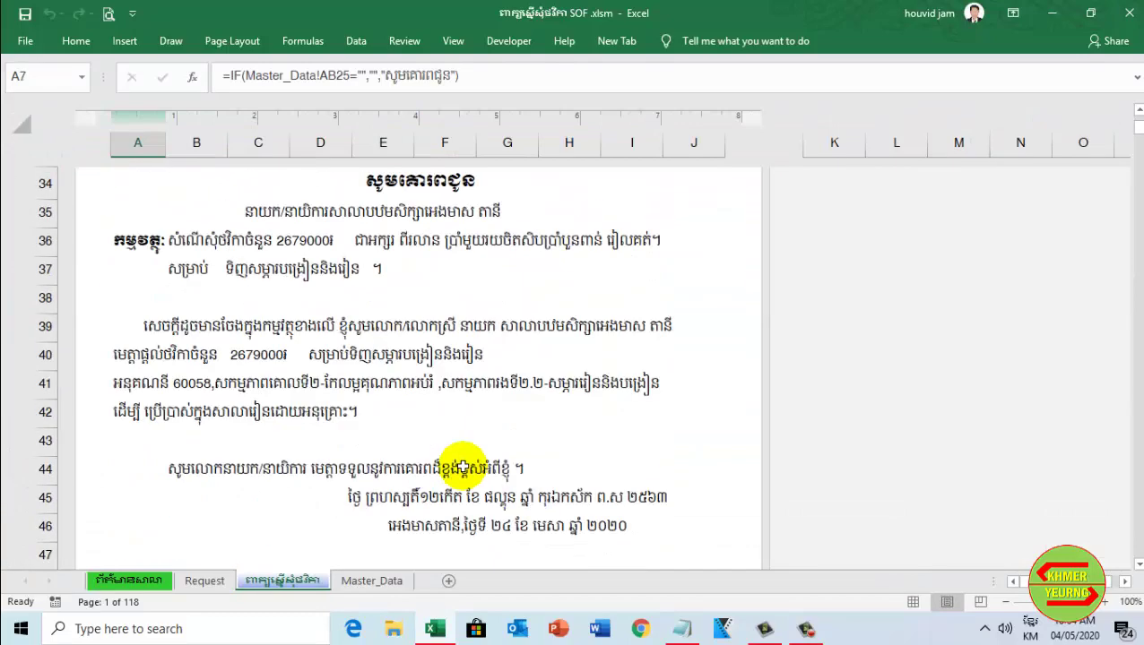
pyautogui.scroll(-3, 460, 464)
pyautogui.scroll(3, 461, 465)
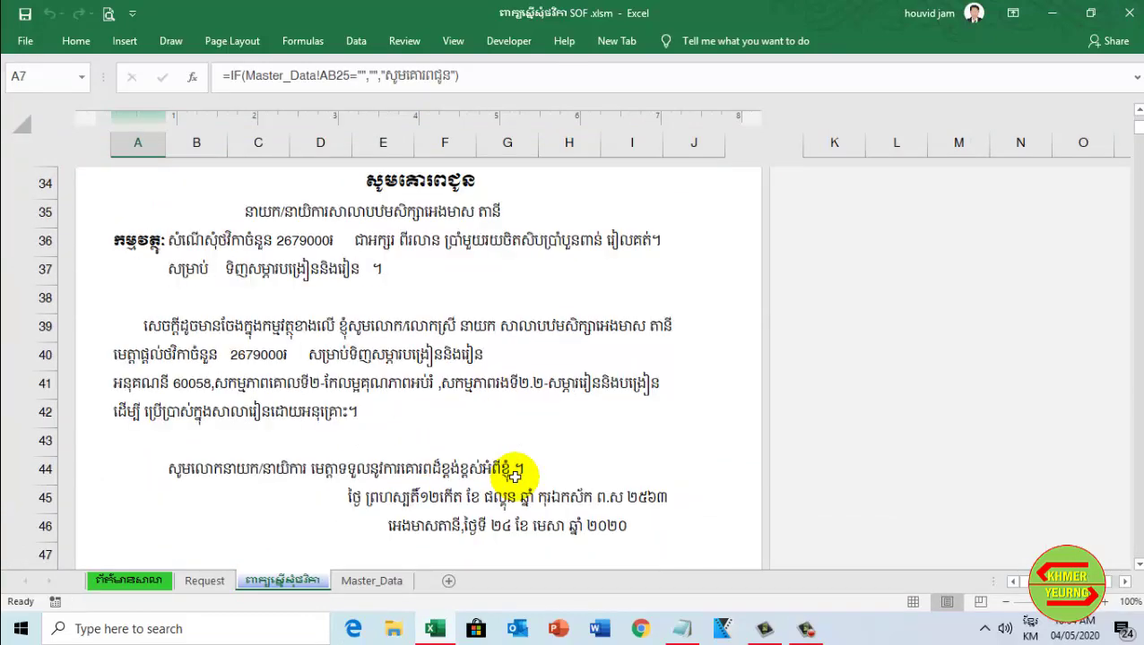
pyautogui.scroll(1, 514, 475)
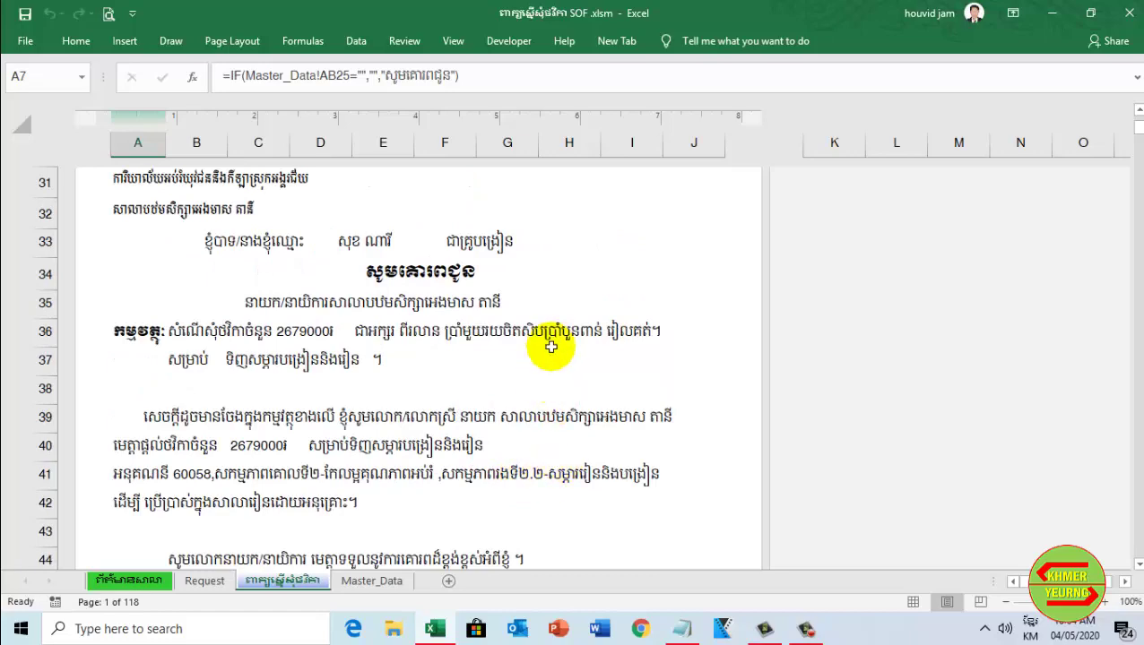
pyautogui.scroll(-1, 550, 346)
pyautogui.scroll(-6, 551, 348)
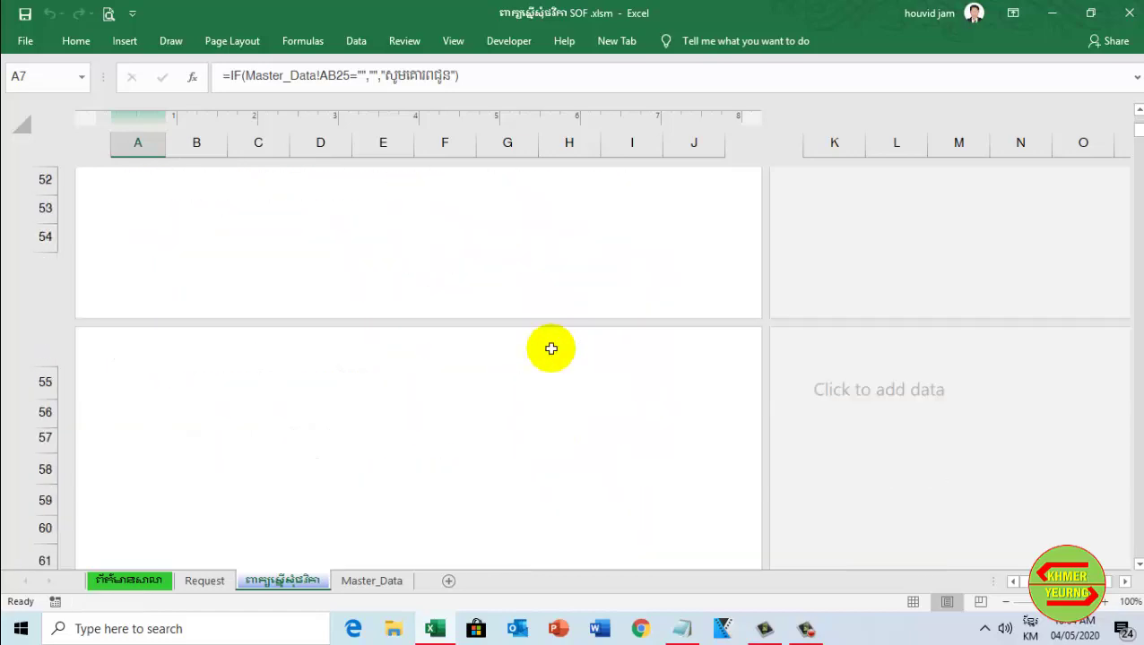
pyautogui.scroll(8, 550, 386)
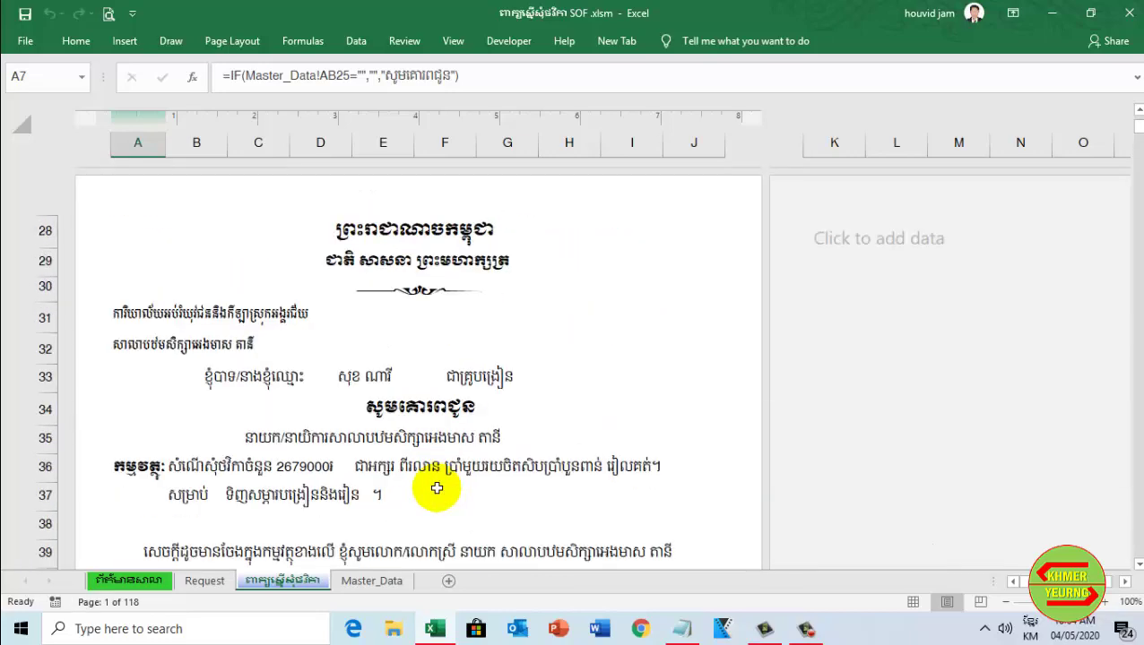
pyautogui.click(204, 581)
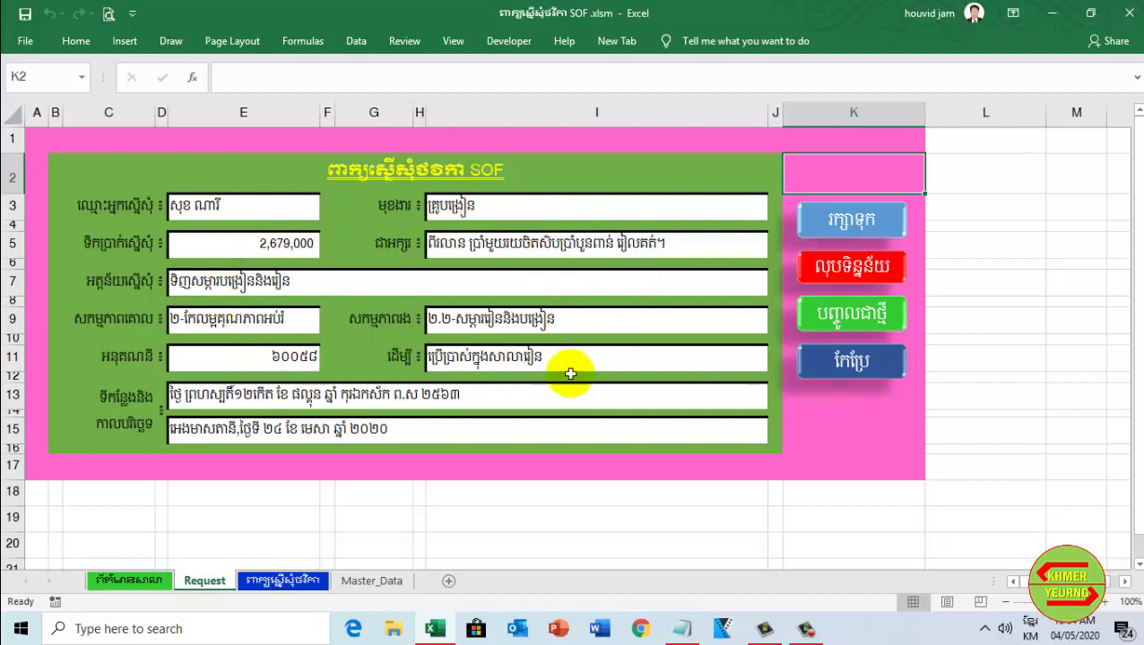
# Run the red clear-data macro to empty the applicant fields, keeping the two Khmer date lines
pyautogui.click(855, 319)
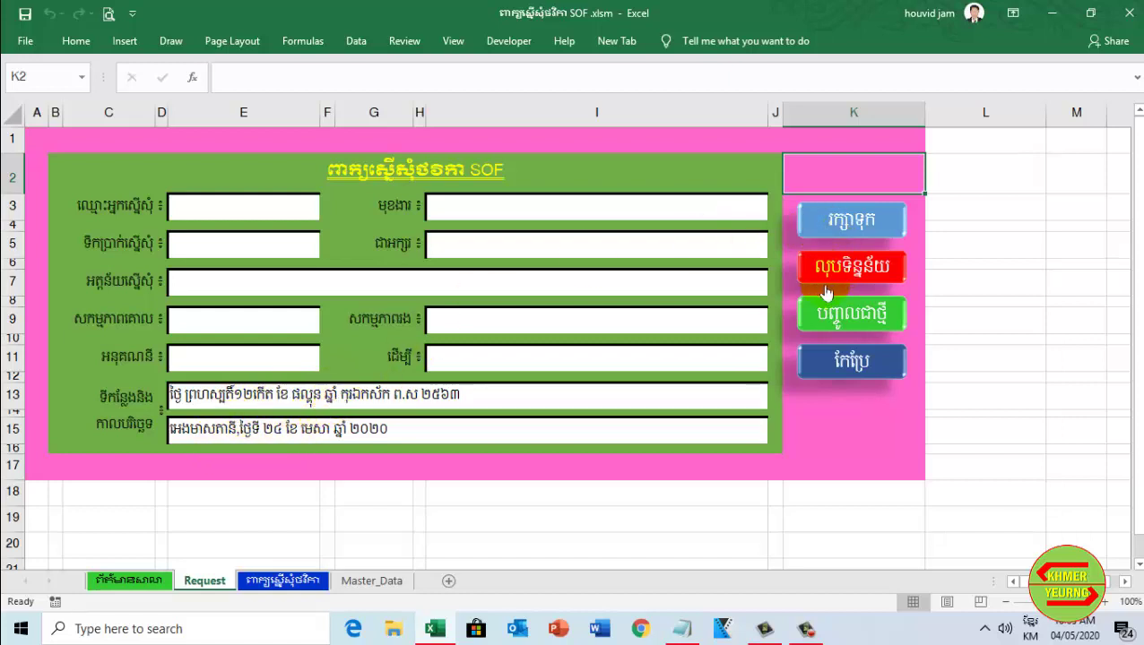
# Check the cleared name and position fields and the amount-in-words formula on the Request form
pyautogui.click(311, 206)
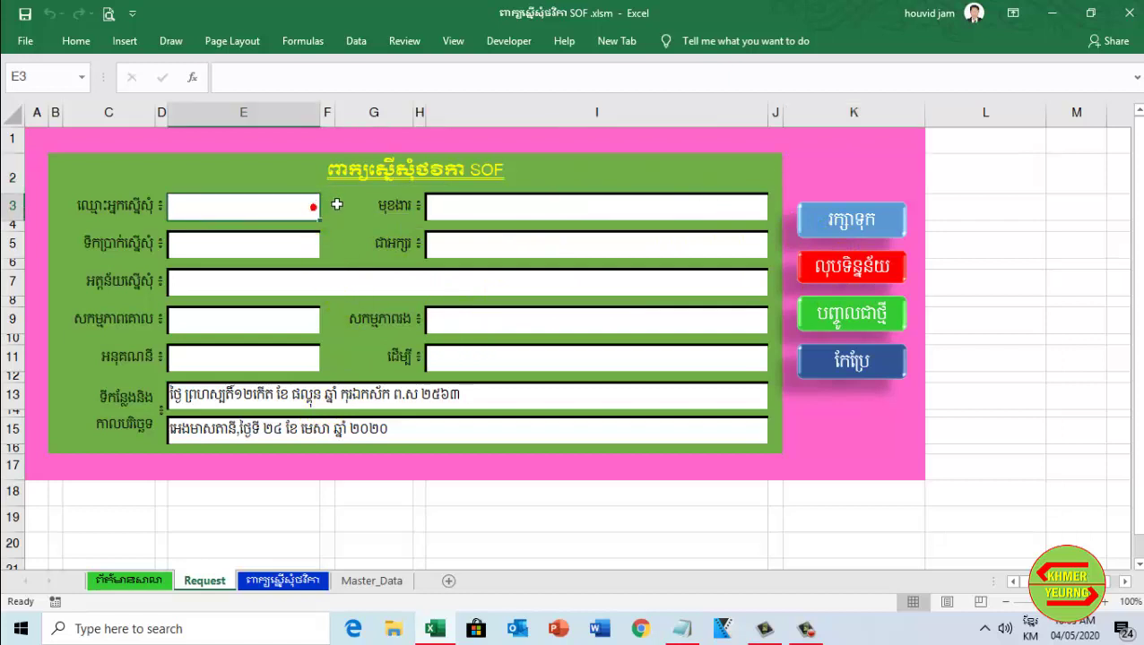
pyautogui.click(476, 208)
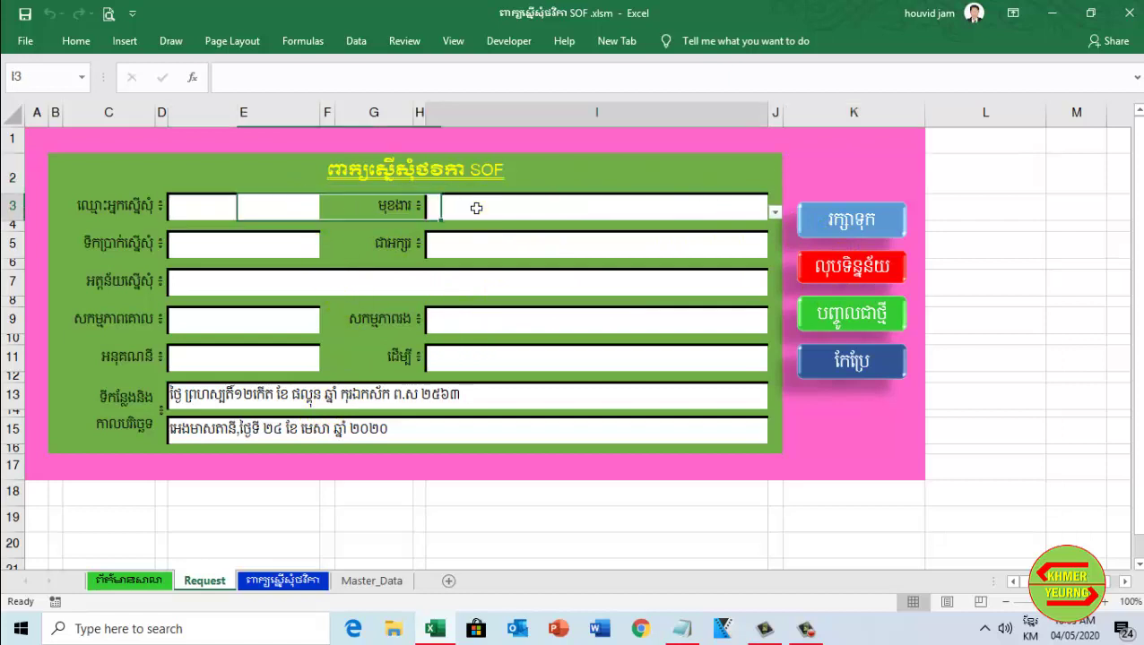
pyautogui.click(561, 249)
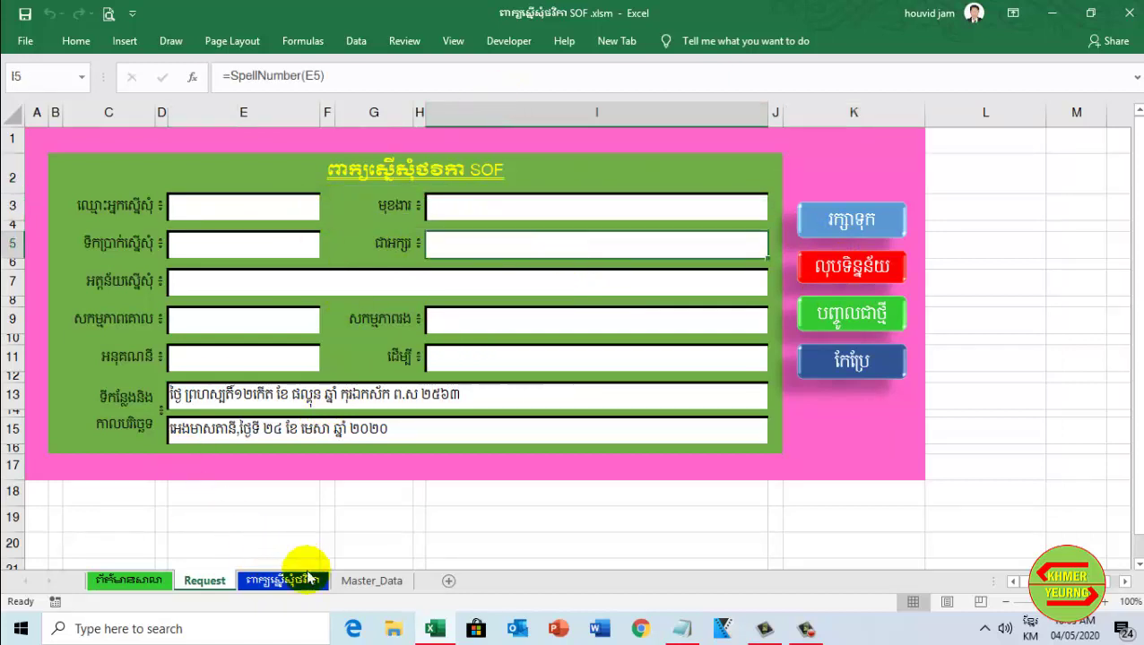
# Scroll the ពាក្យស្នើសុំថវិកា letter sheet and inspect the heading cell's formula
pyautogui.click(296, 580)
pyautogui.scroll(-10, 503, 350)
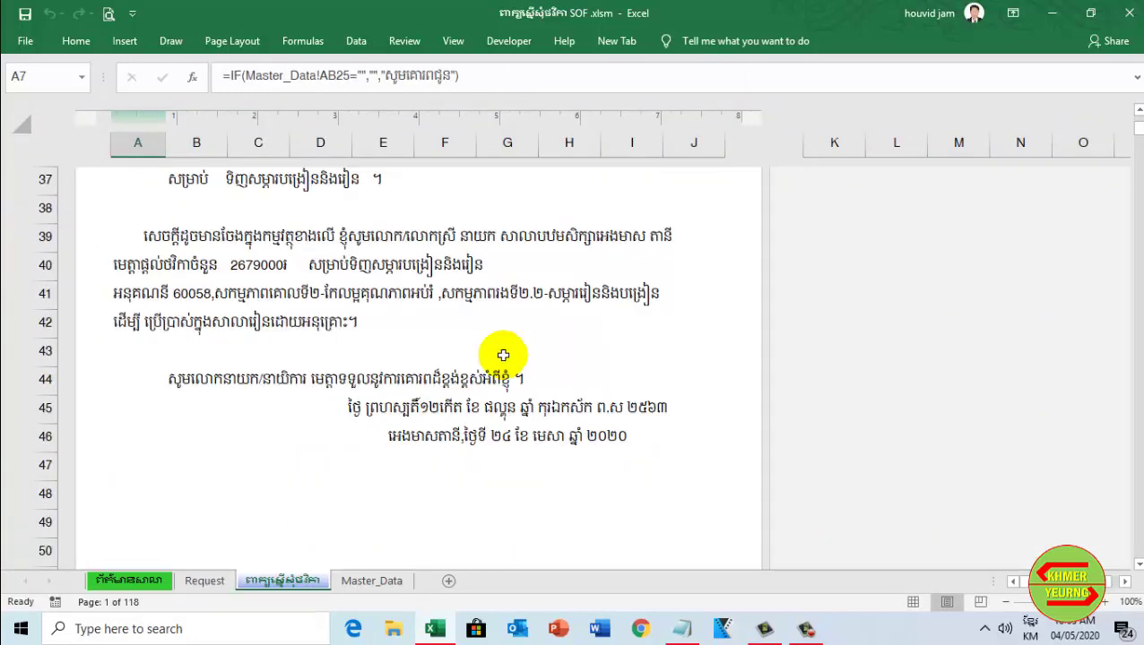
pyautogui.scroll(20, 490, 414)
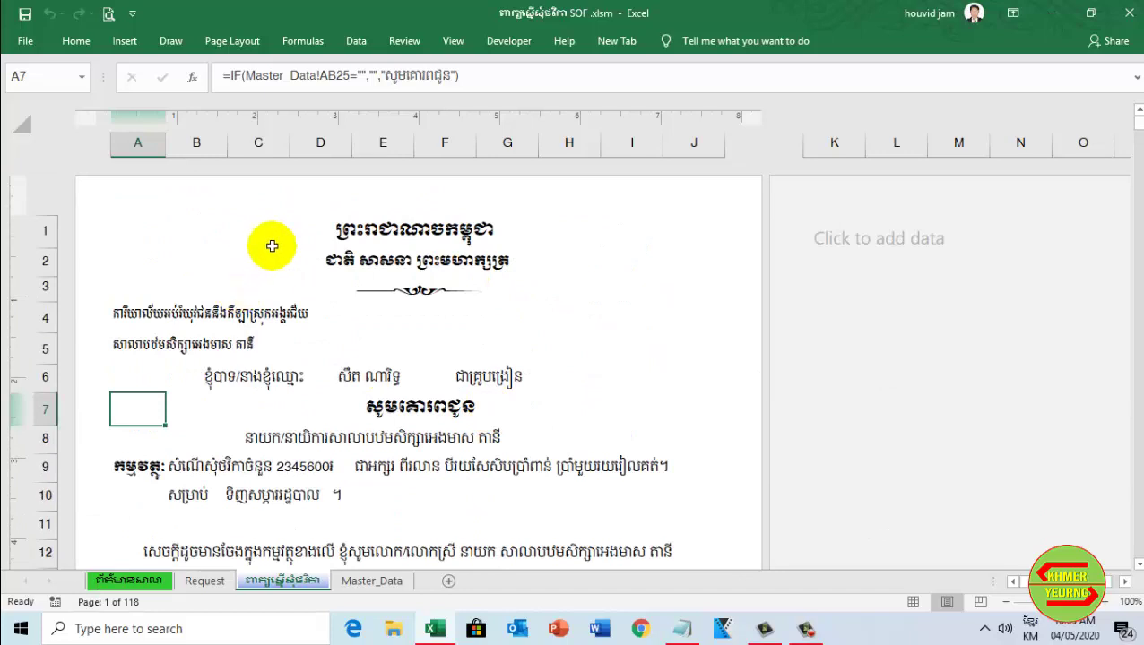
pyautogui.doubleClick(197, 222)
pyautogui.click(141, 229)
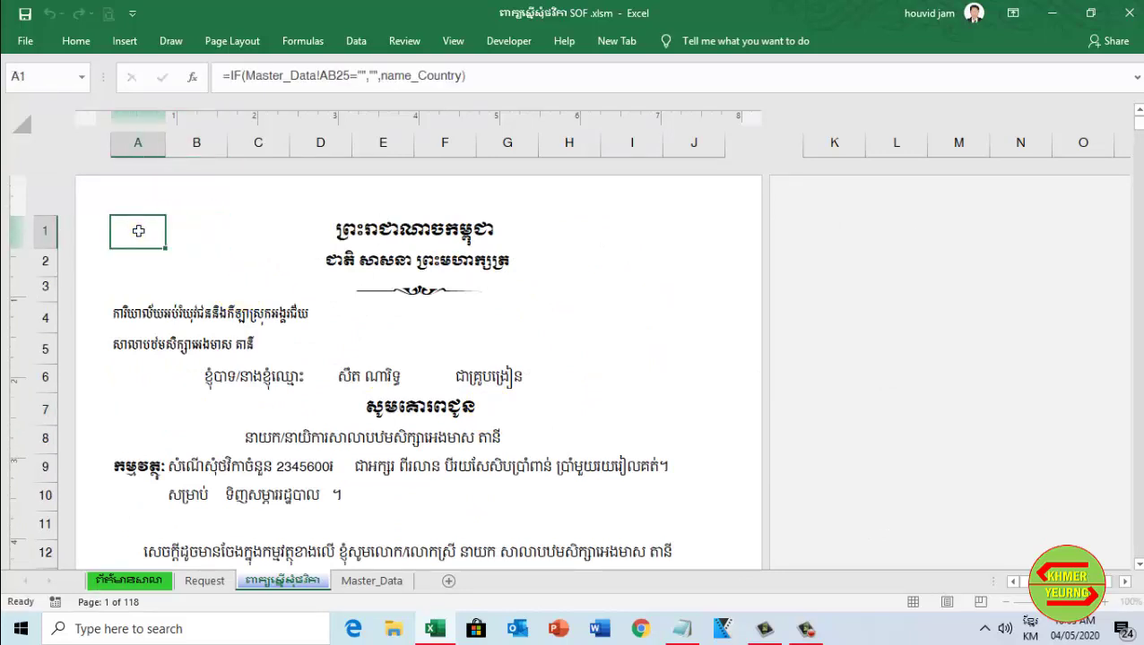
pyautogui.click(819, 294)
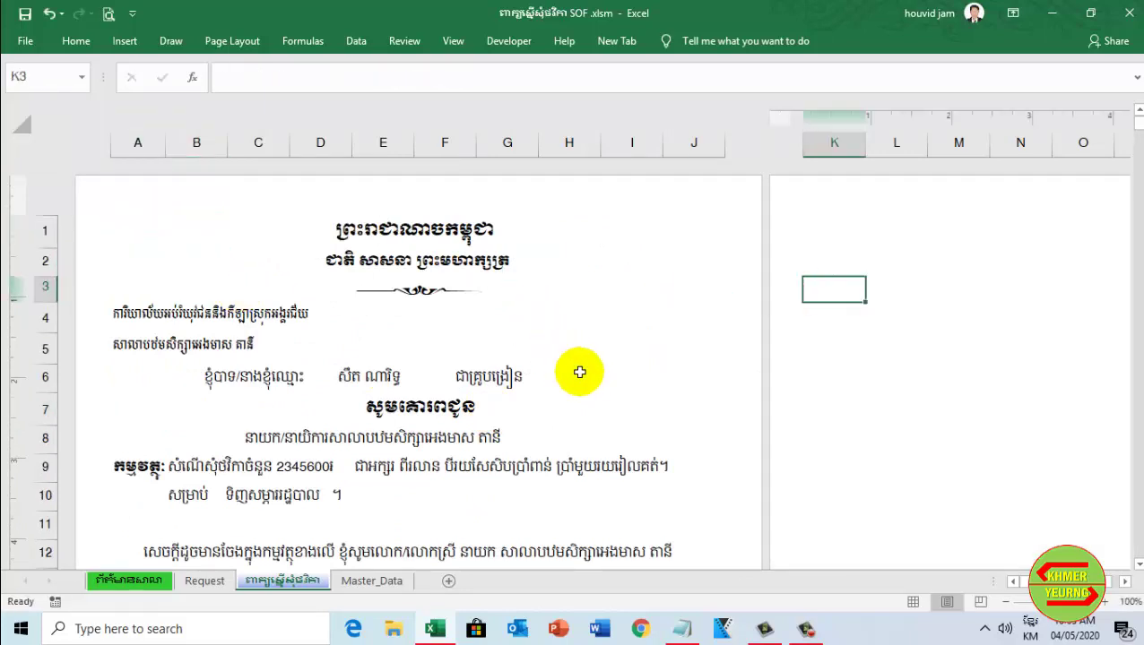
pyautogui.scroll(-6, 582, 370)
pyautogui.scroll(6, 579, 372)
# Return to the Request form, then scroll the letter sheet again to confirm it is blank
pyautogui.click(208, 581)
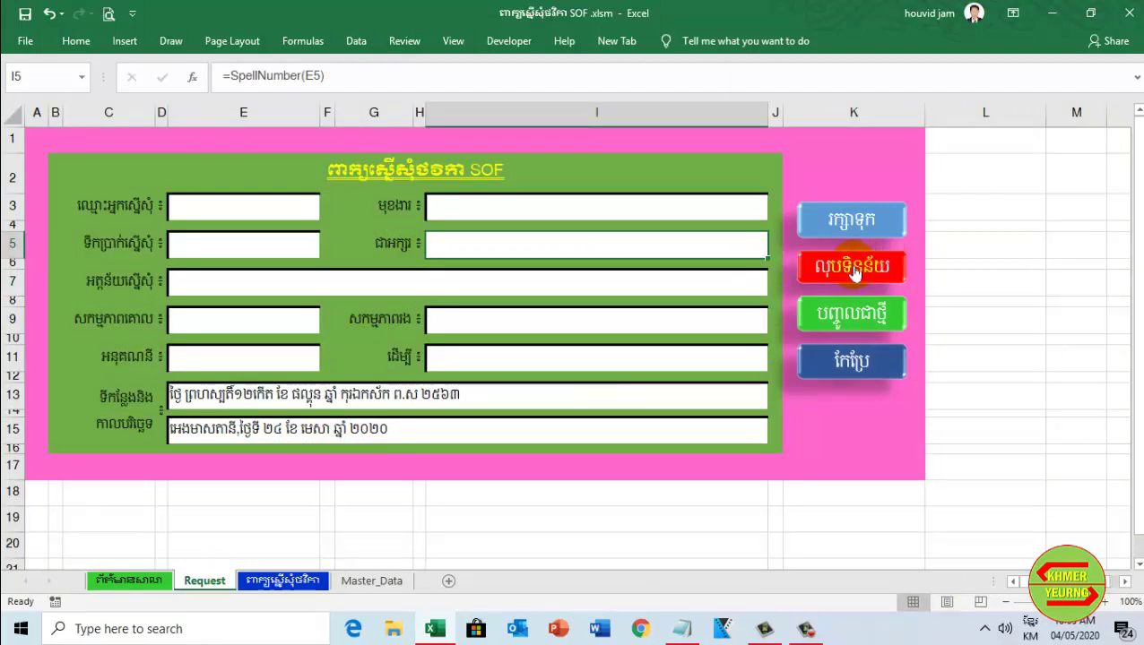
pyautogui.click(265, 581)
pyautogui.scroll(-20, 392, 404)
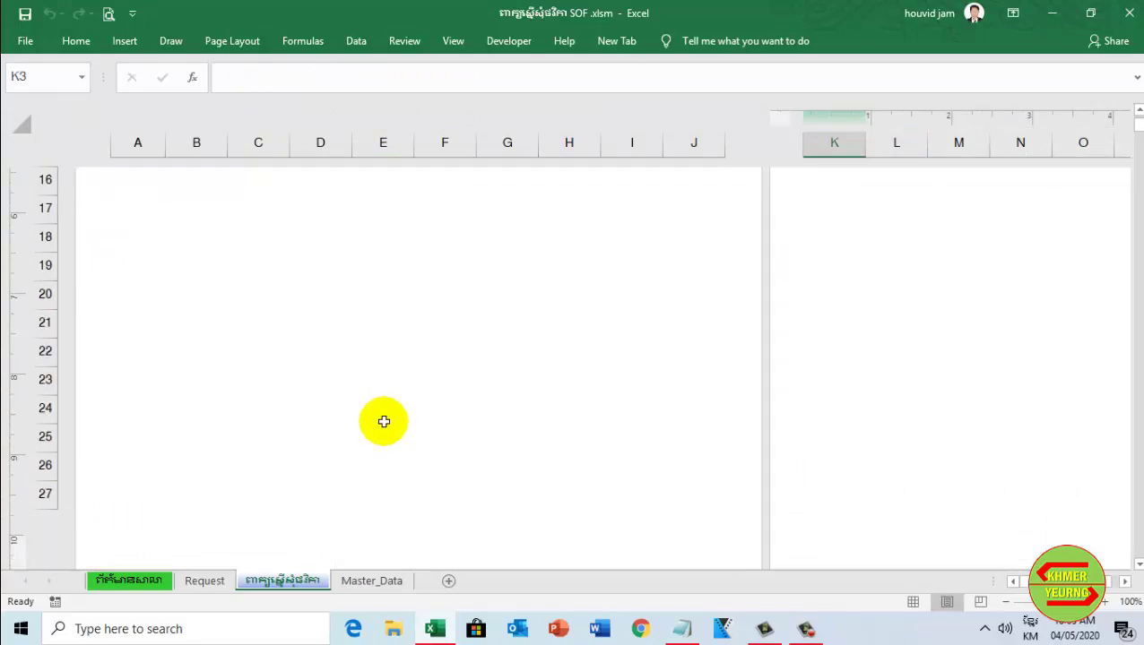
pyautogui.scroll(9, 383, 422)
pyautogui.scroll(9, 379, 426)
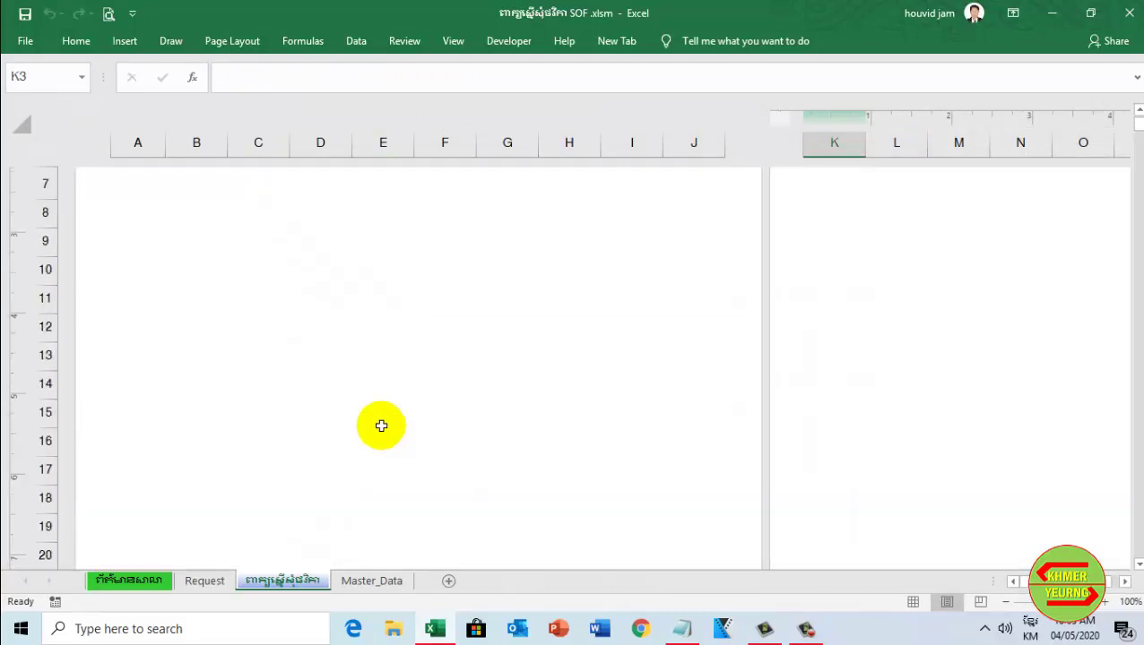
# Enter the new requester's name in E3 and choose 'គ្រូបង្រៀន' (teacher) as the position
pyautogui.click(206, 581)
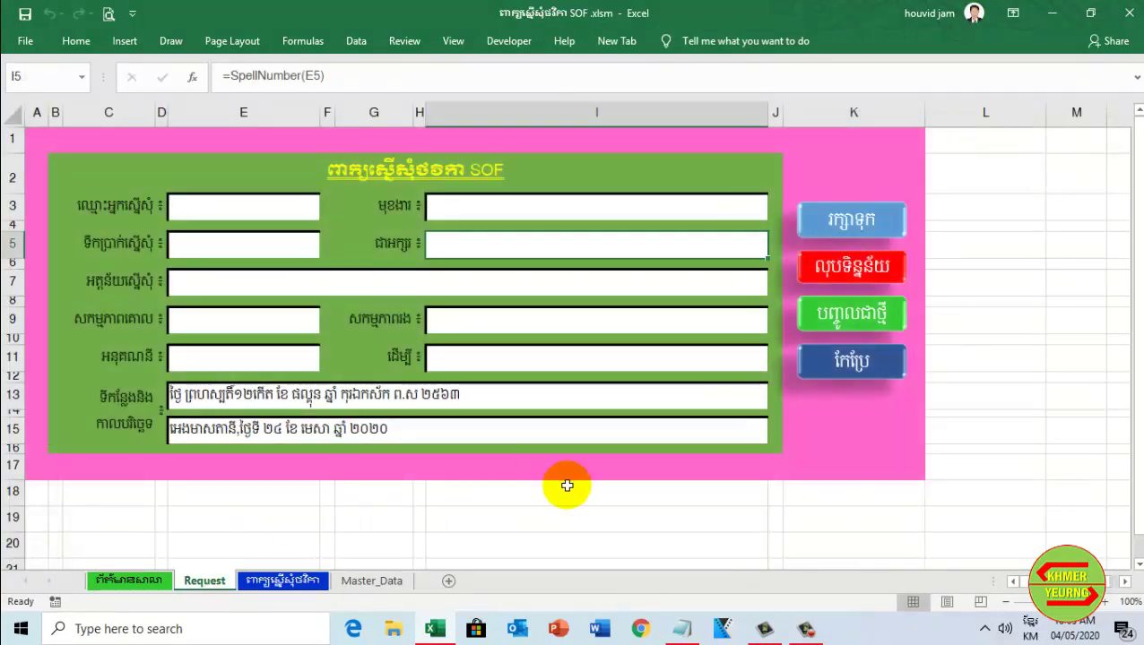
pyautogui.click(294, 213)
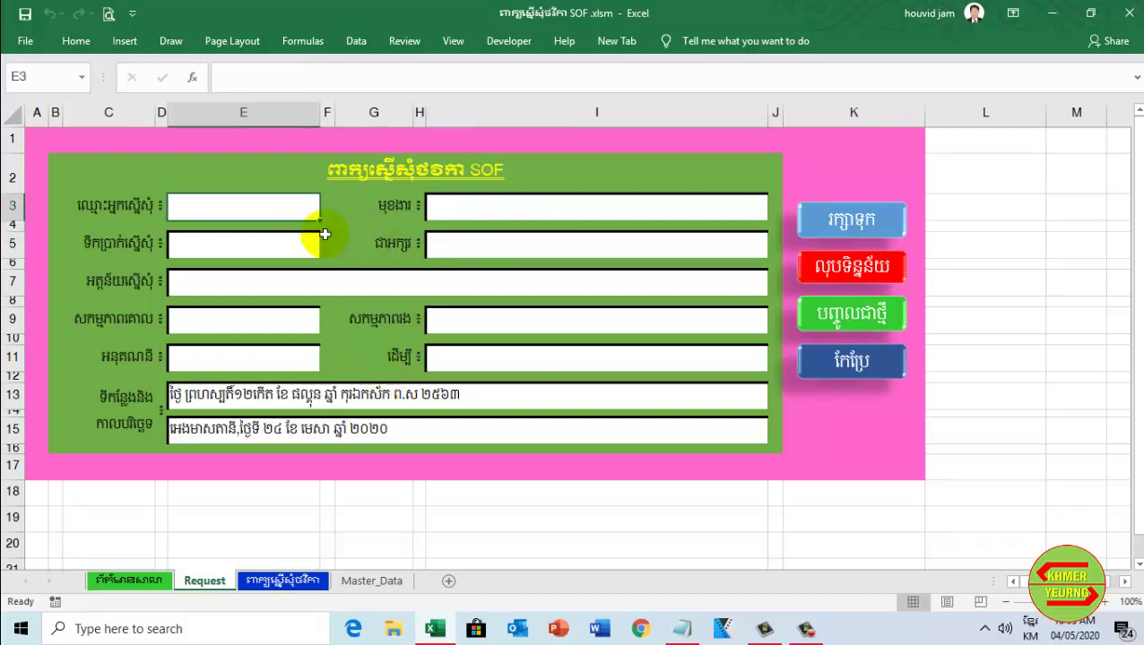
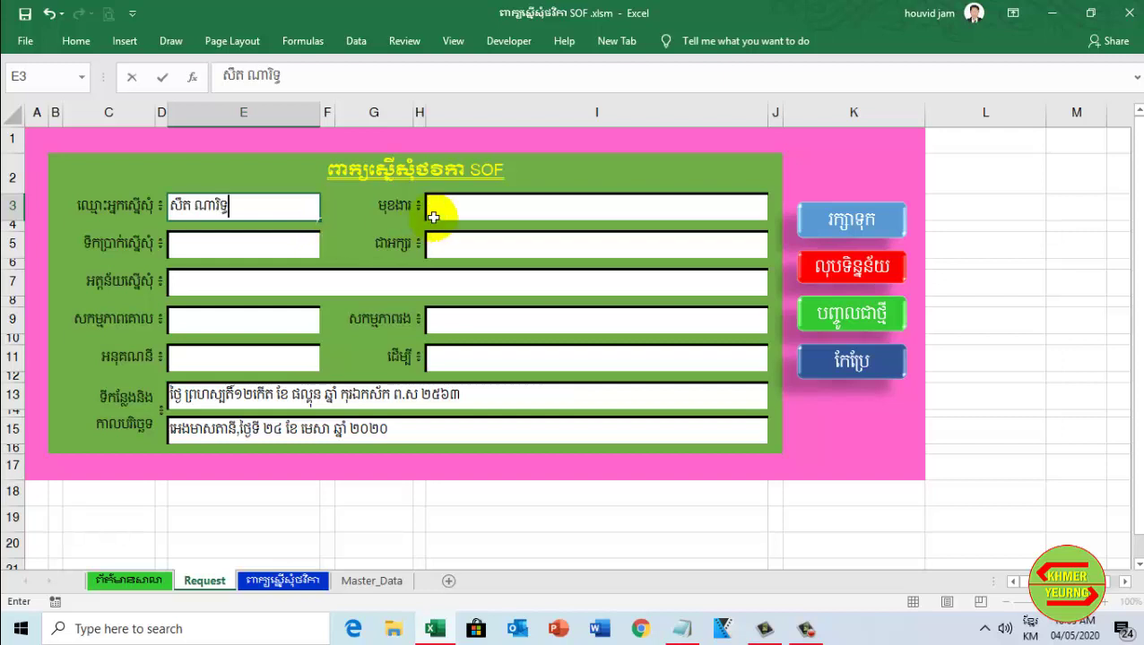
pyautogui.click(485, 207)
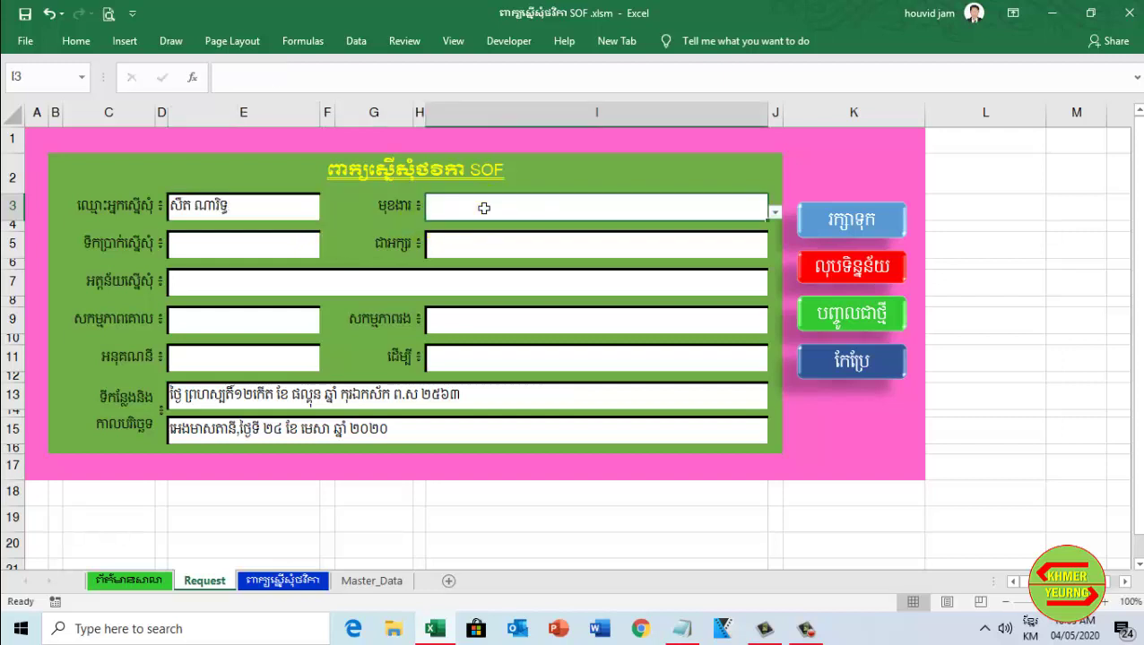
pyautogui.click(774, 213)
pyautogui.click(570, 228)
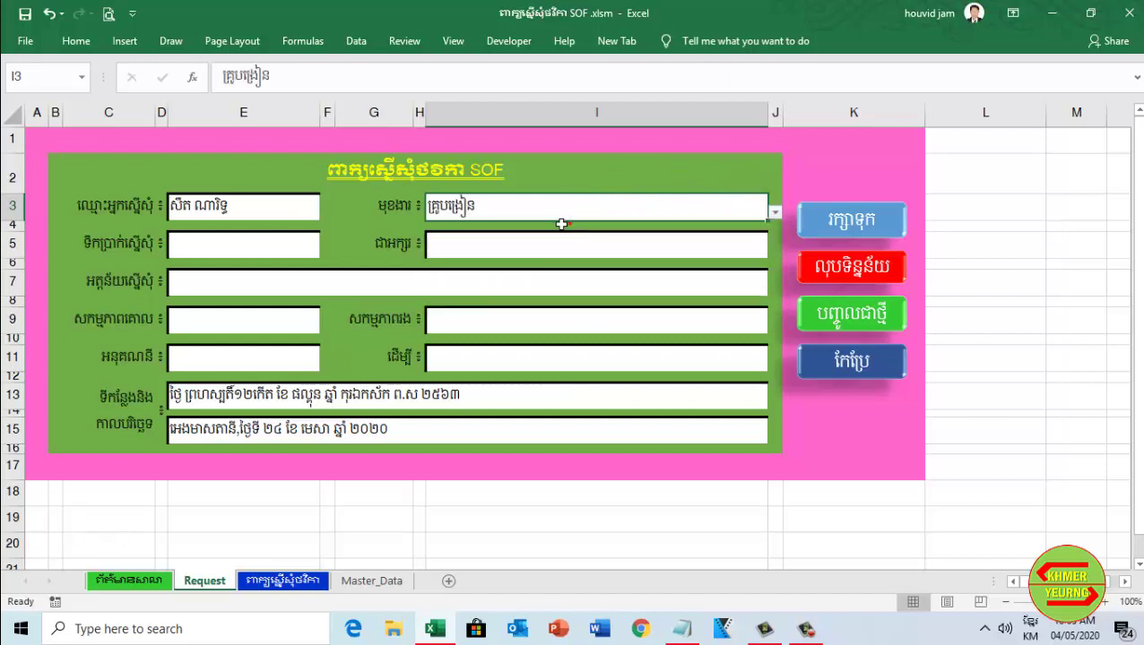
# Enter the amount 4,050,000 and begin typing the purpose 'ទិញកំព្យូទ័រ'
pyautogui.click(299, 244)
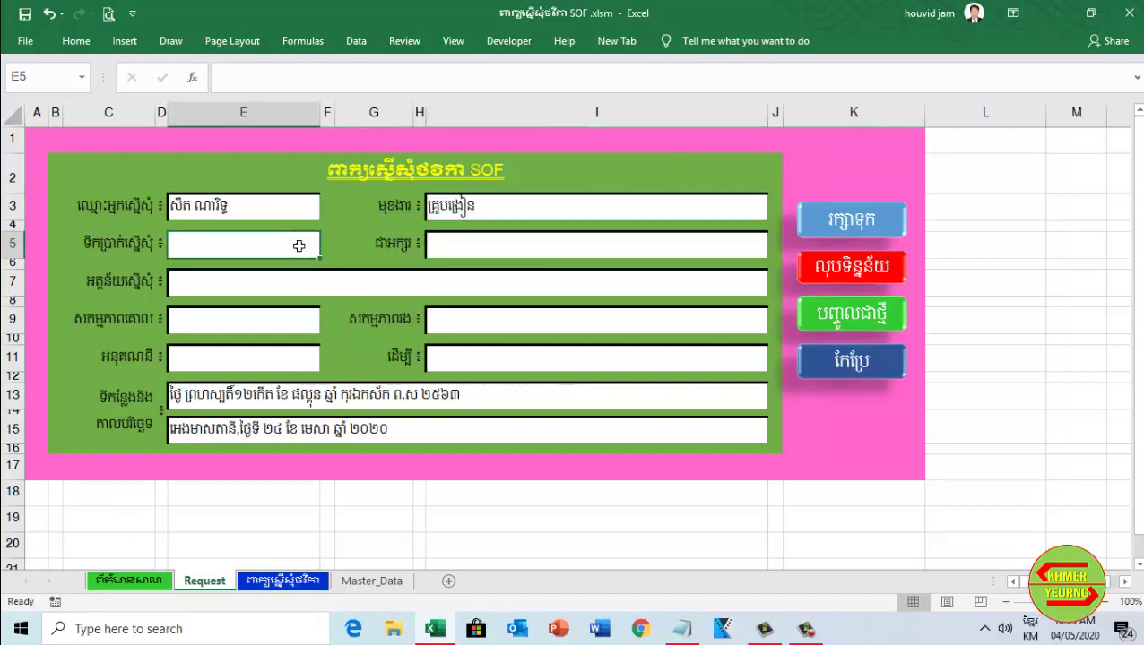
pyautogui.write('៤០៥០០០០')
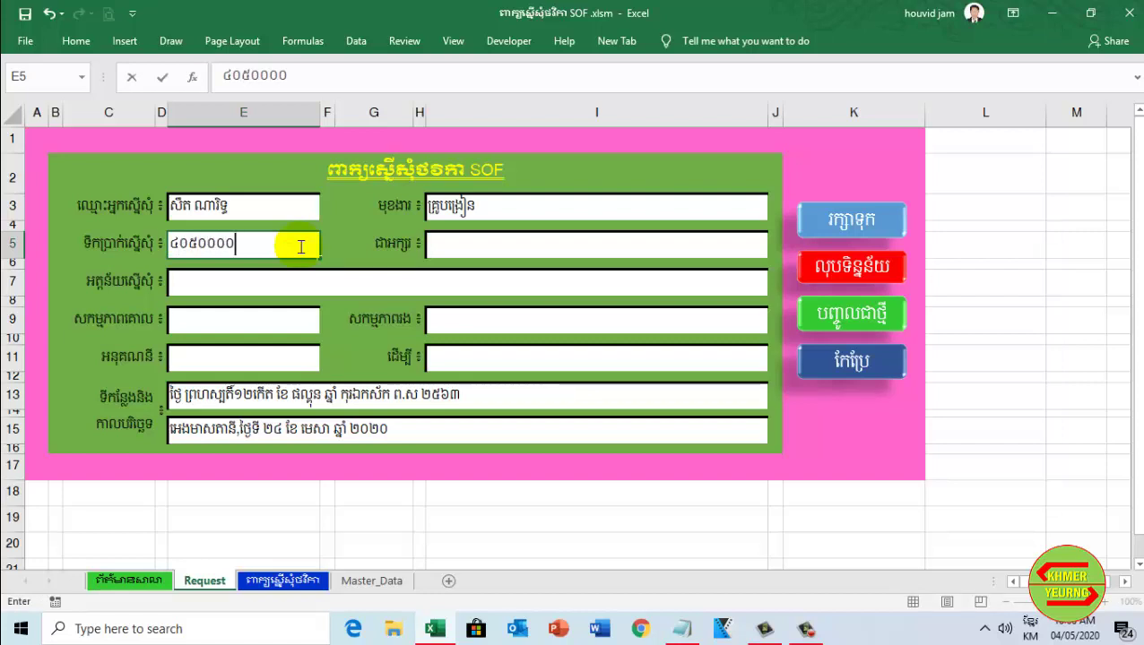
pyautogui.press('Return')
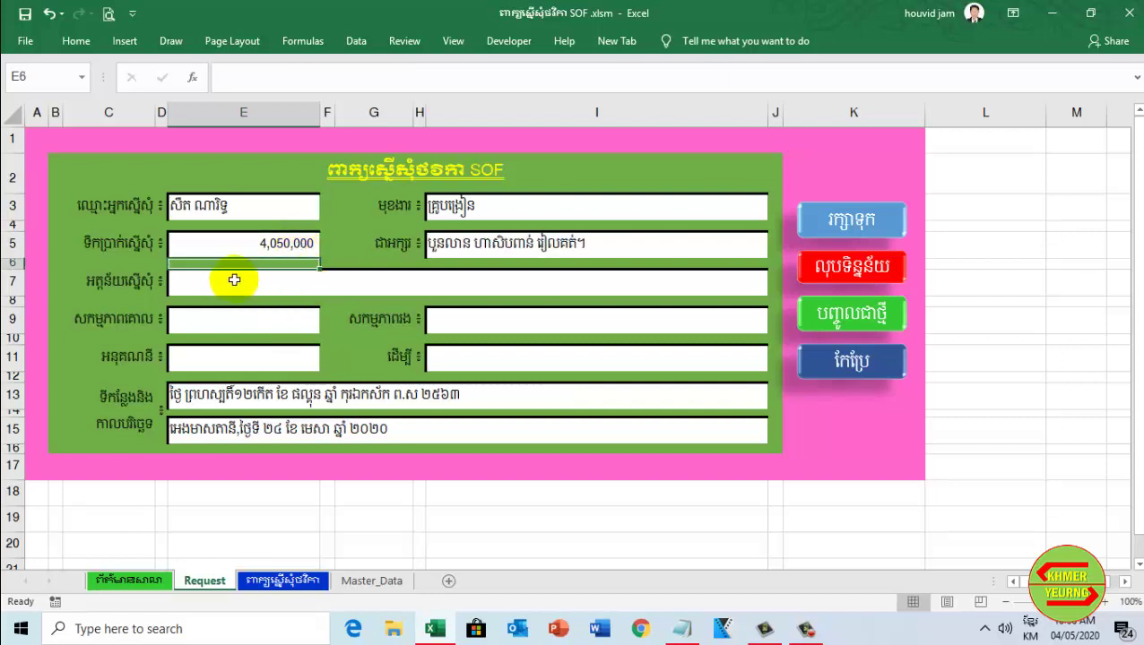
pyautogui.click(234, 280)
pyautogui.click(201, 286)
pyautogui.write('ទិញកុំព្យូទ័រ')
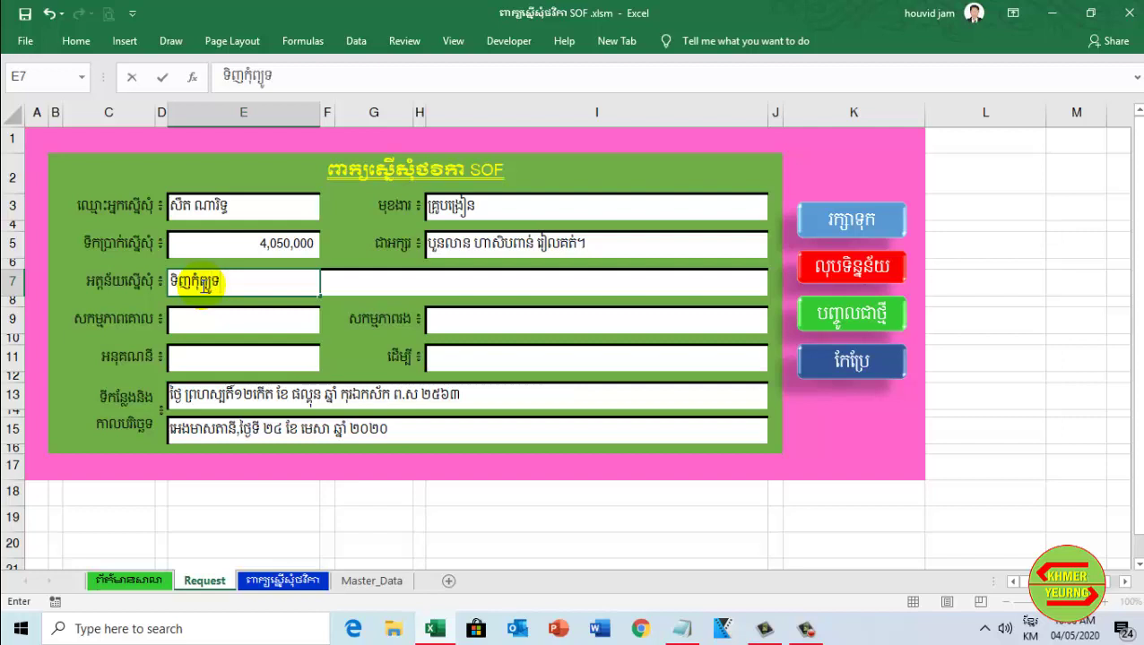
# Choose main activity ២-កែលម្អគុណភាពអប់រំ and sub-activity ២.២-សម្ភារៀននិងបង្រៀន
pyautogui.click(235, 327)
pyautogui.click(327, 326)
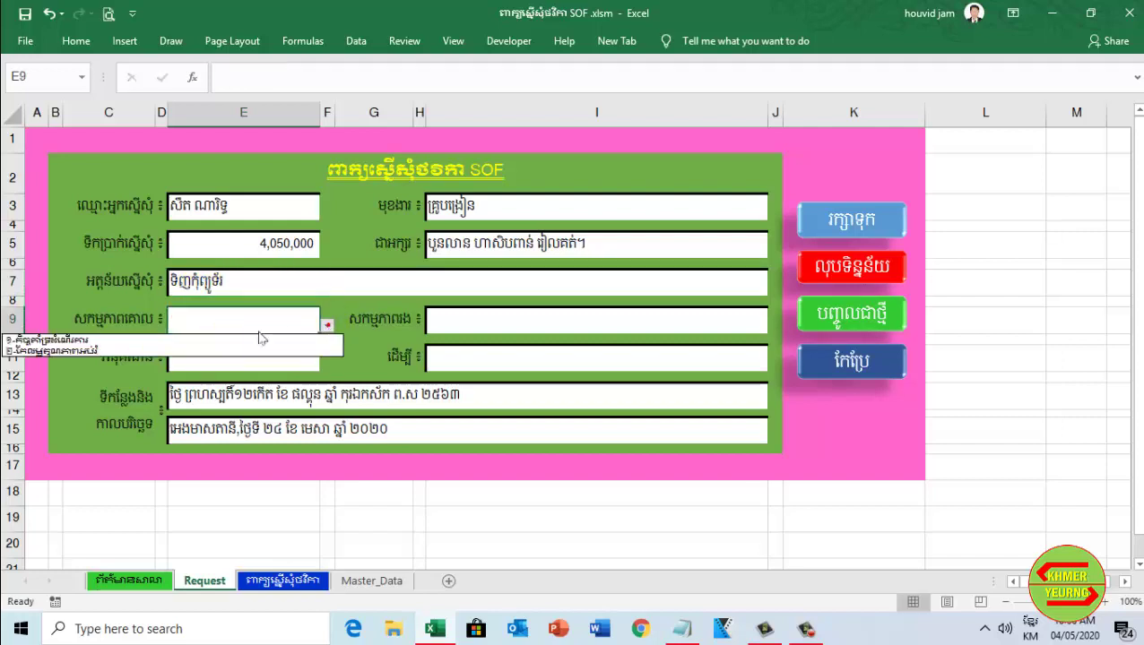
pyautogui.click(152, 349)
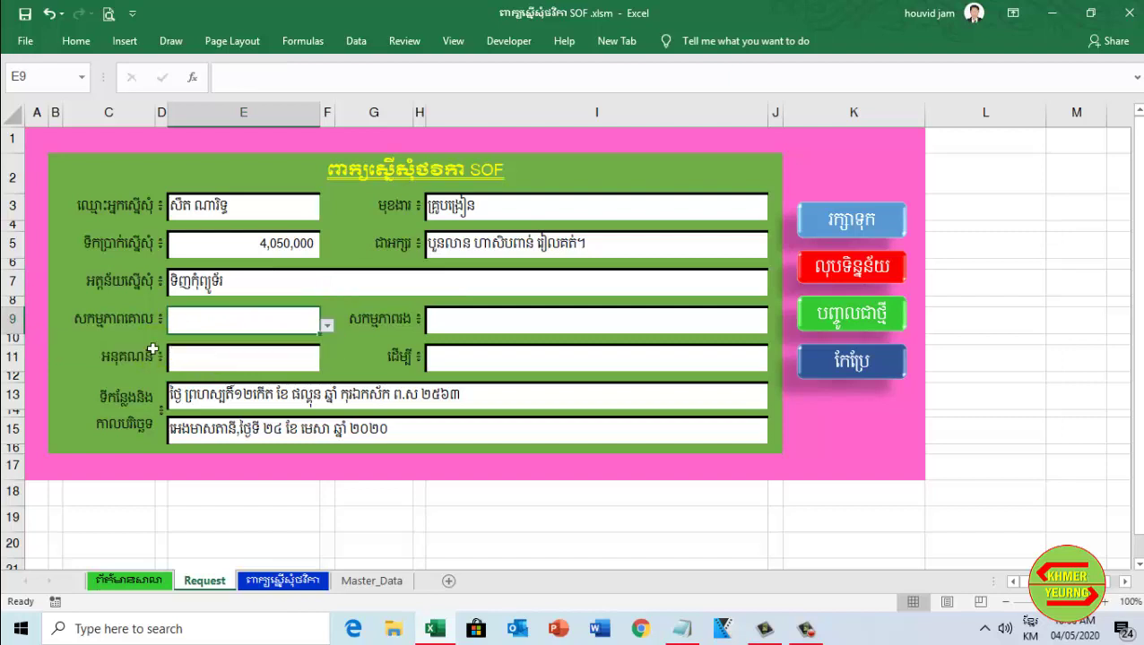
pyautogui.click(668, 337)
pyautogui.click(761, 323)
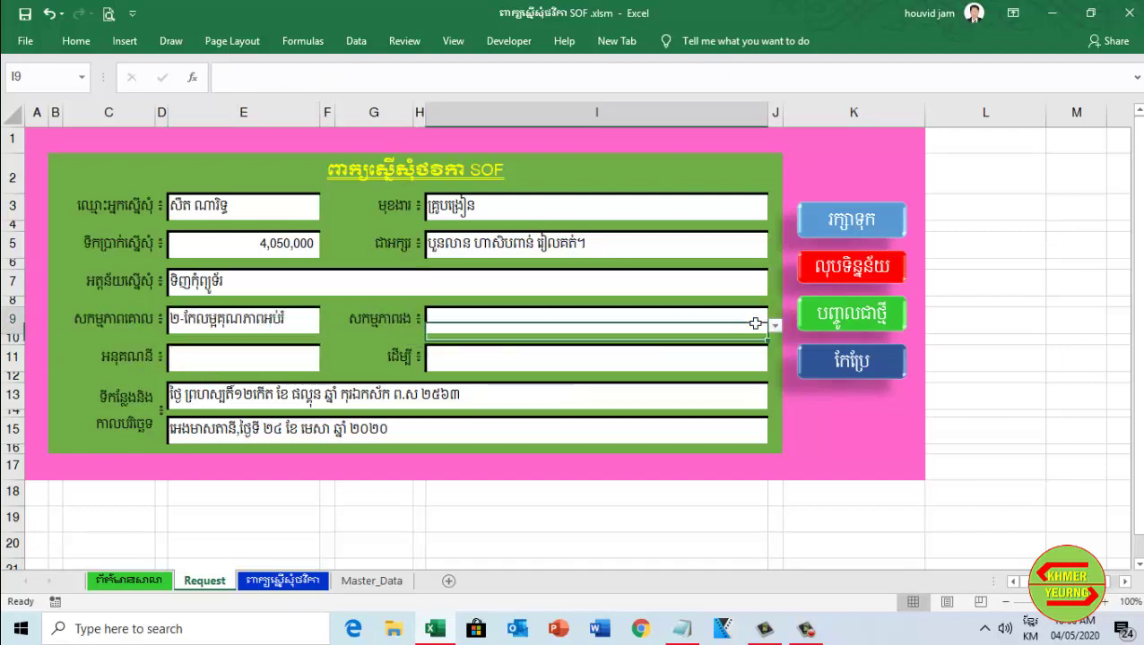
pyautogui.click(773, 327)
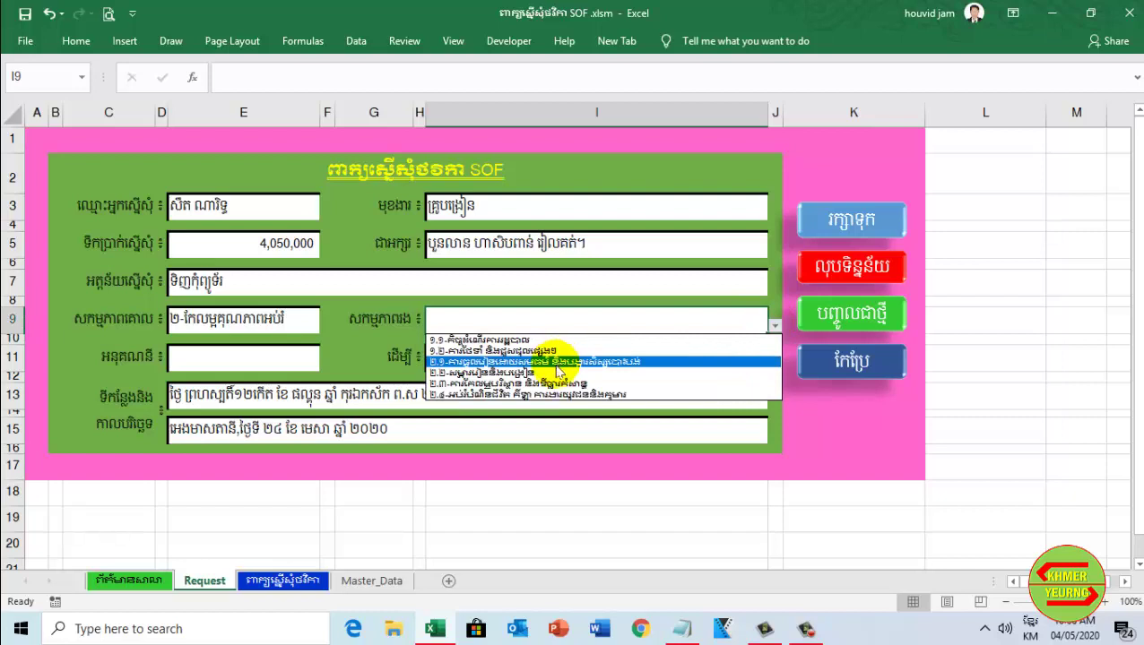
pyautogui.click(555, 369)
# Pick sub-account 60058 and start typing the usage 'ប្រើប្រាស់ក្នុងសាលារៀន' in I11
pyautogui.click(307, 357)
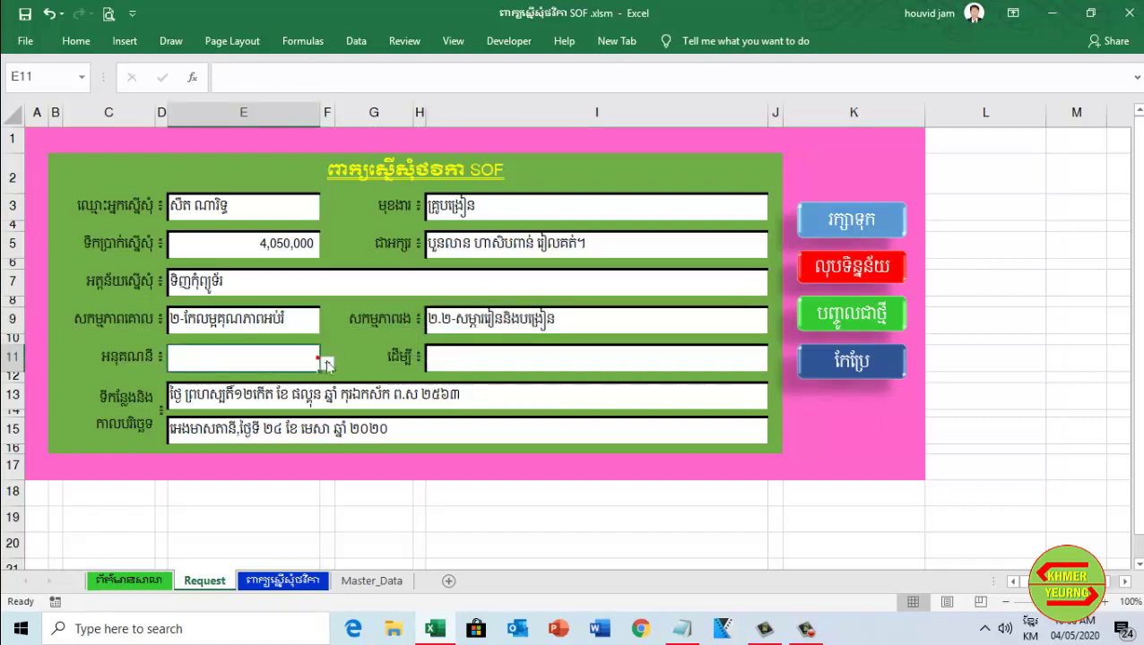
pyautogui.click(326, 363)
pyautogui.click(187, 410)
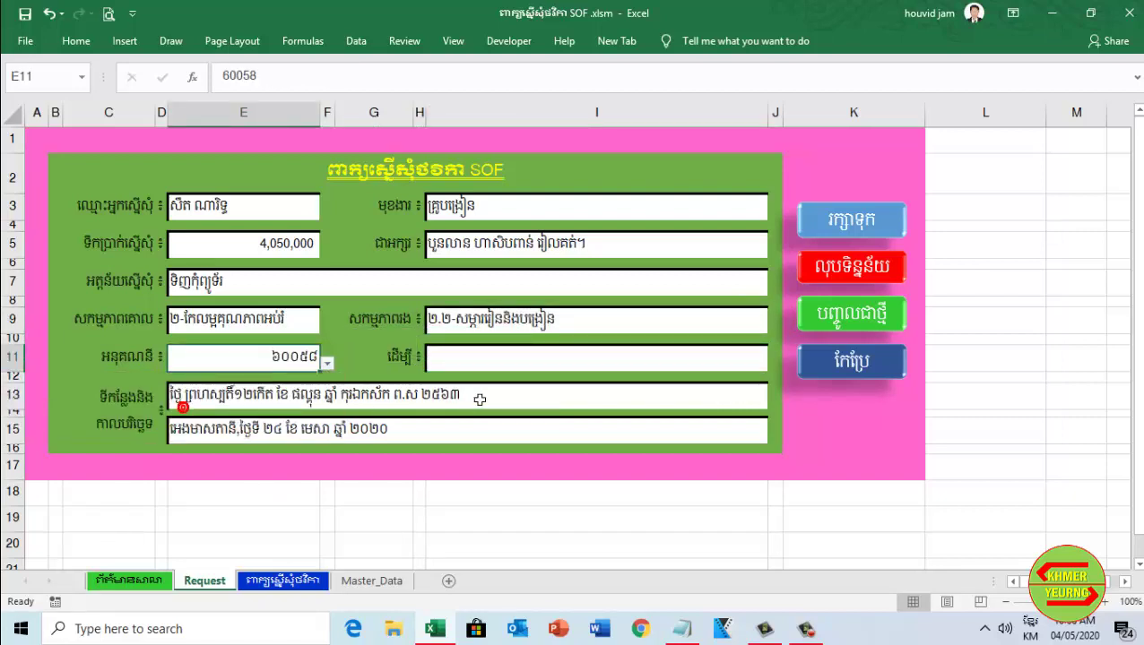
pyautogui.click(533, 360)
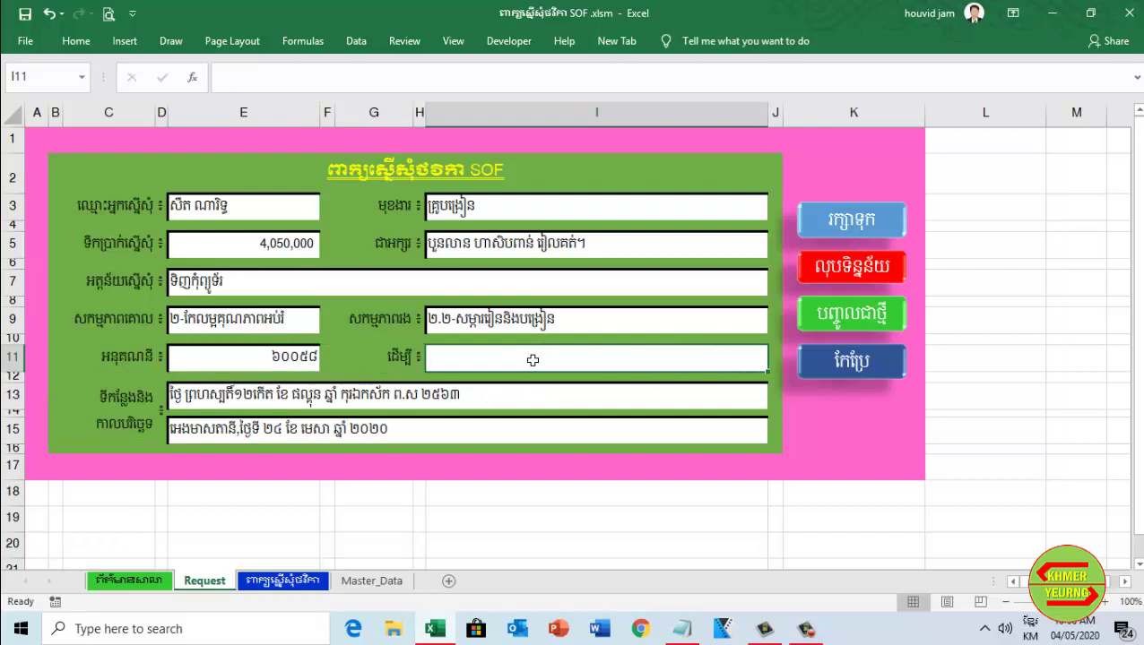
pyautogui.click(533, 359)
pyautogui.write('ប្រើប្រាស់ក្នុងសាលារៀន')
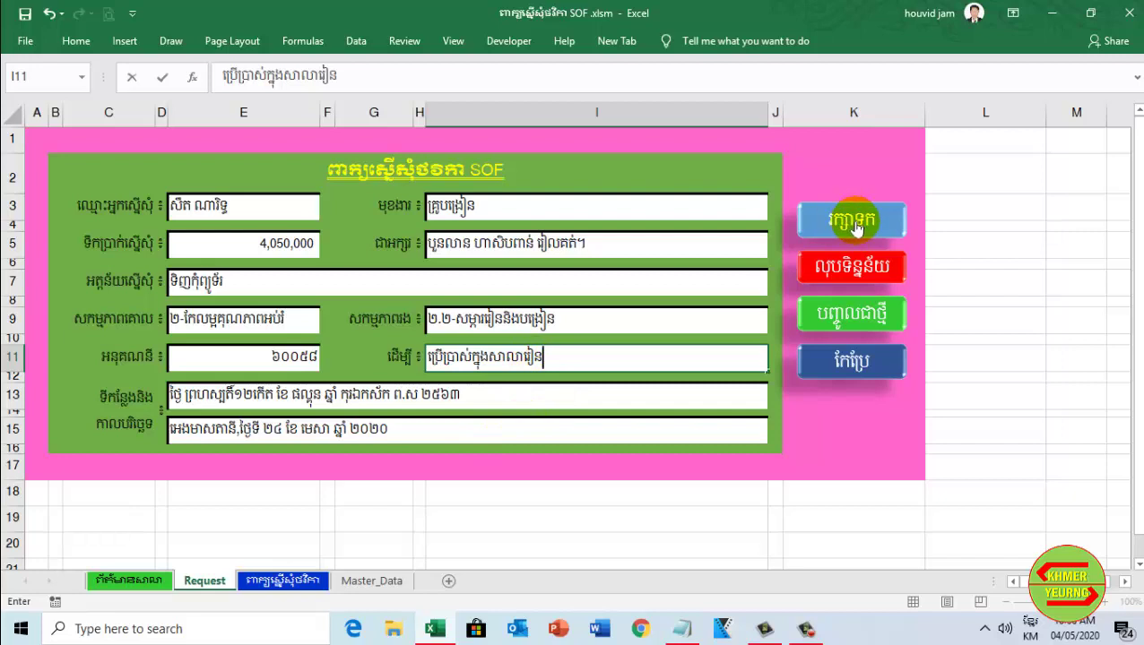
# Commit the usage text, check both date lines, and save with the blue រក្សាទុក button
pyautogui.click(182, 399)
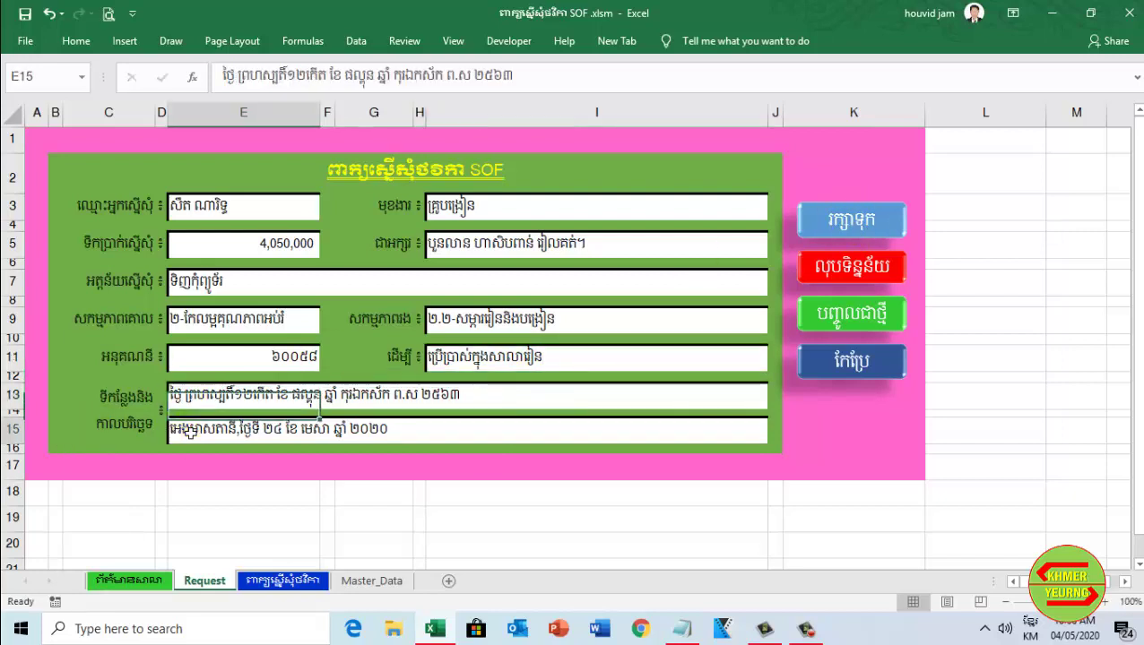
pyautogui.click(184, 429)
pyautogui.click(183, 396)
pyautogui.click(184, 428)
pyautogui.click(183, 396)
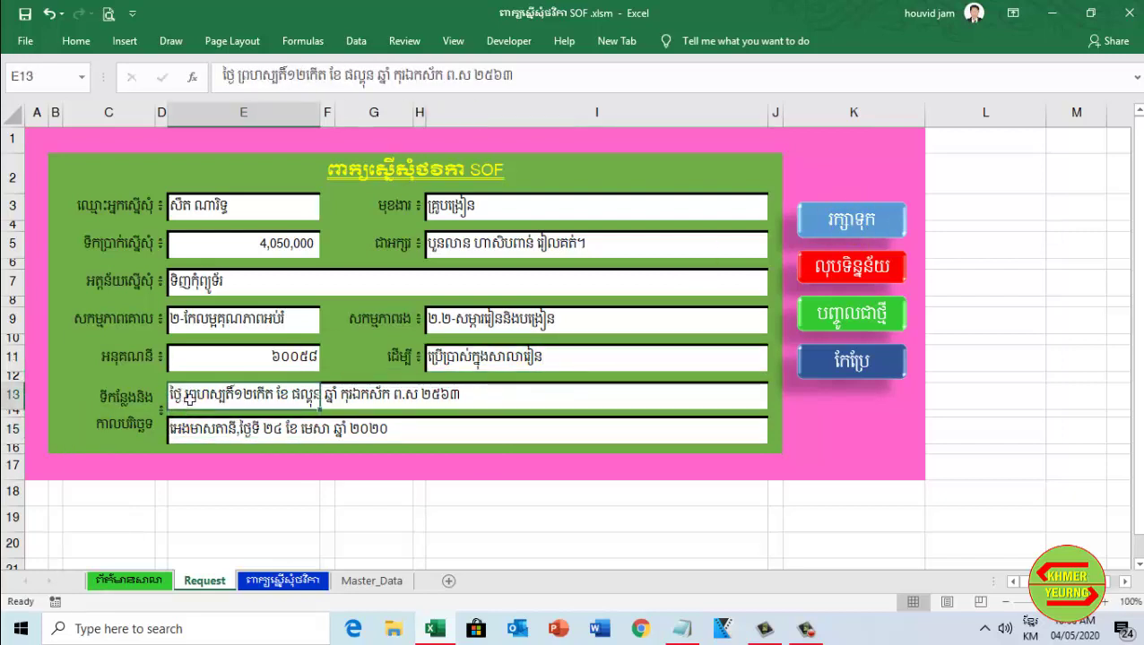
pyautogui.click(853, 218)
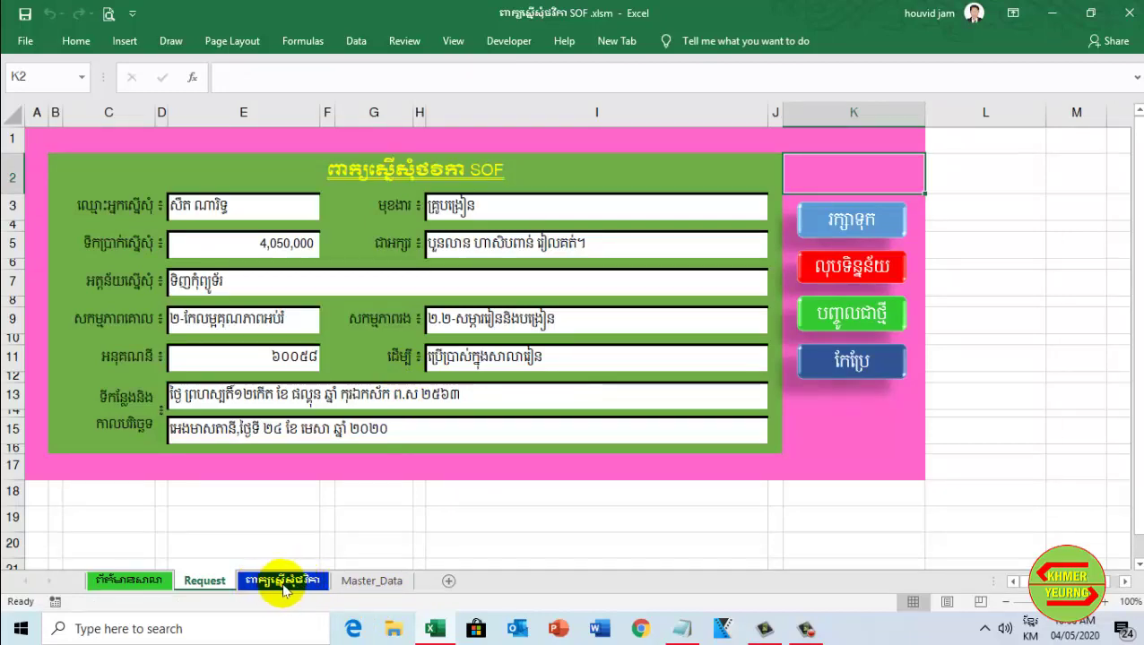
# Review the new 4050000 letter on the ពាក្យស្នើសុំថវិកា sheet and return to Request
pyautogui.click(281, 581)
pyautogui.scroll(3, 498, 413)
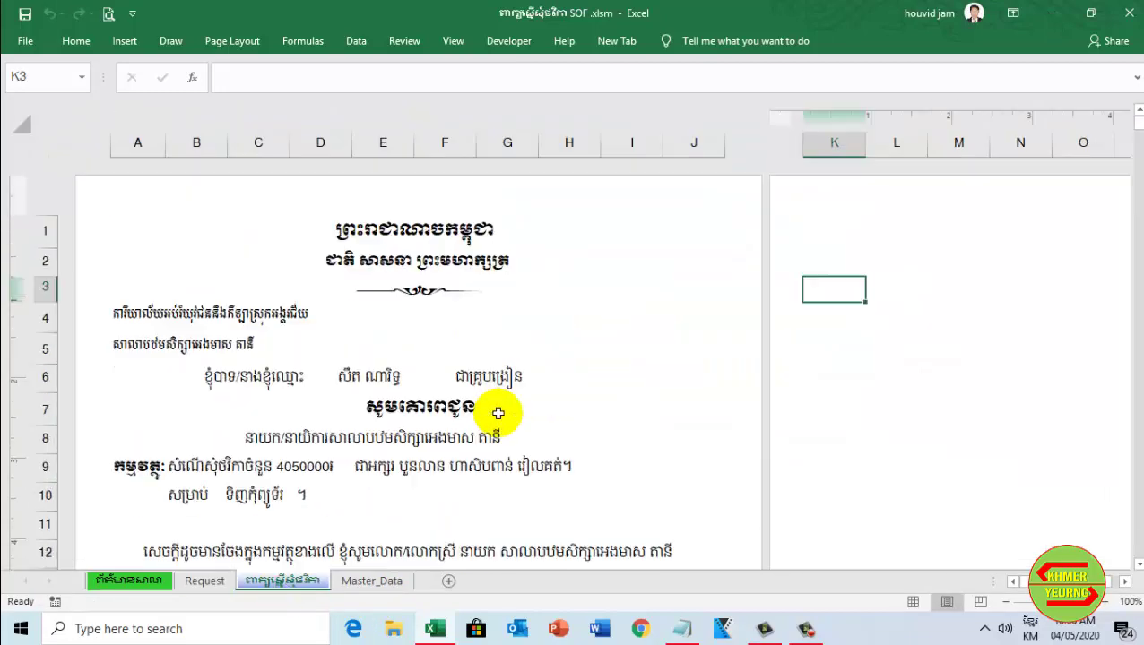
pyautogui.scroll(-8, 499, 412)
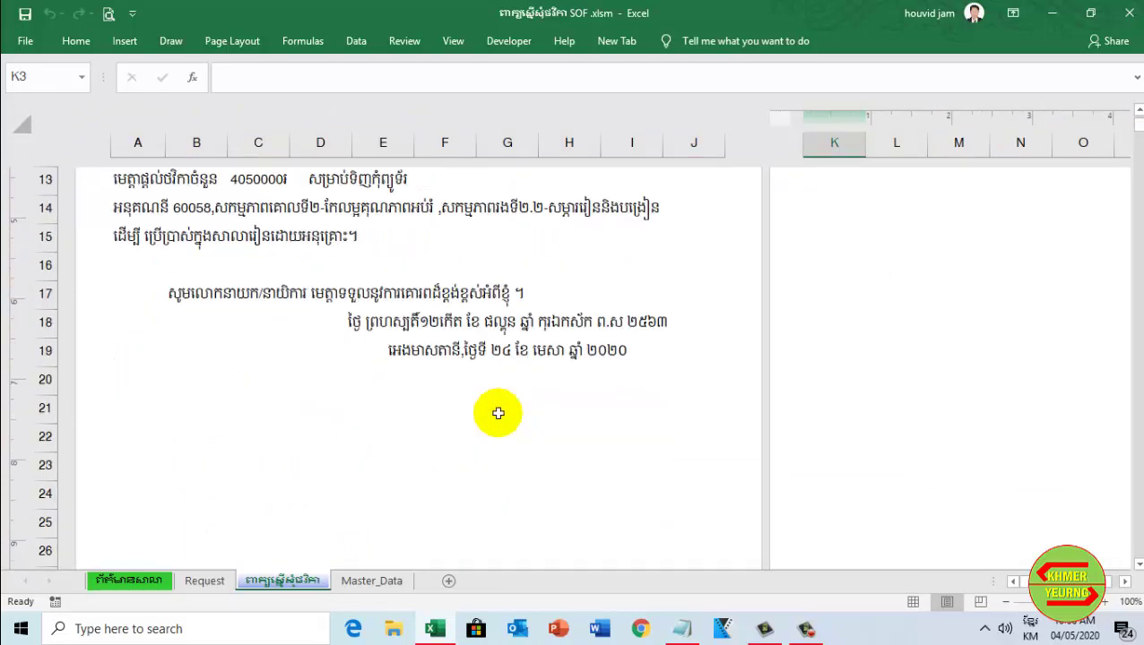
pyautogui.scroll(-2, 499, 413)
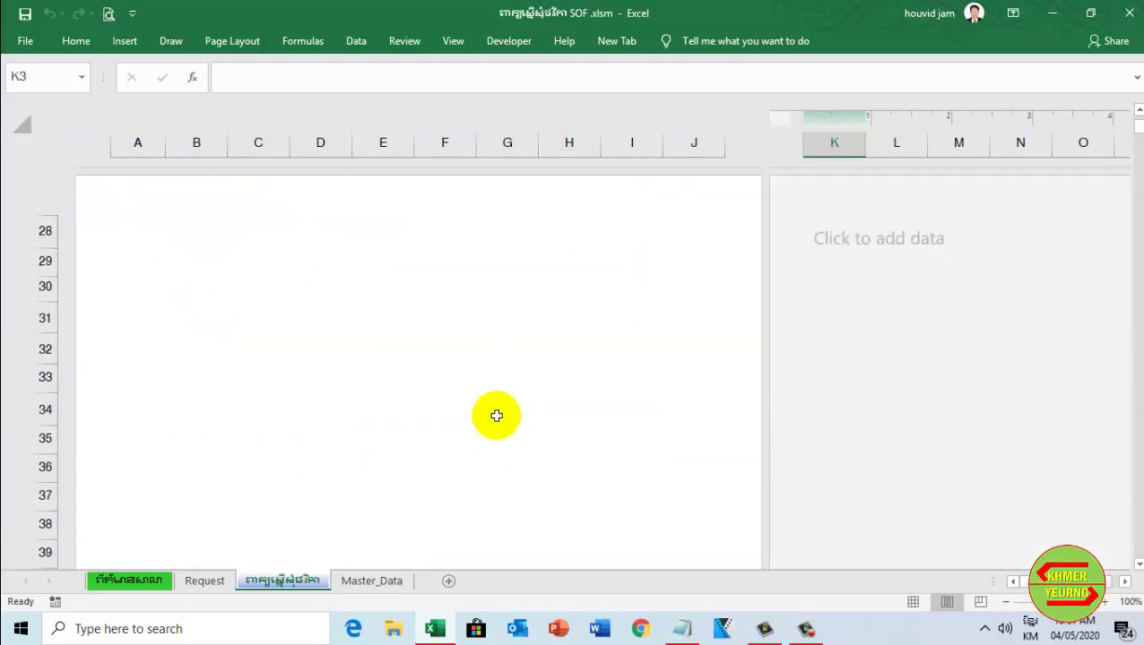
pyautogui.click(216, 585)
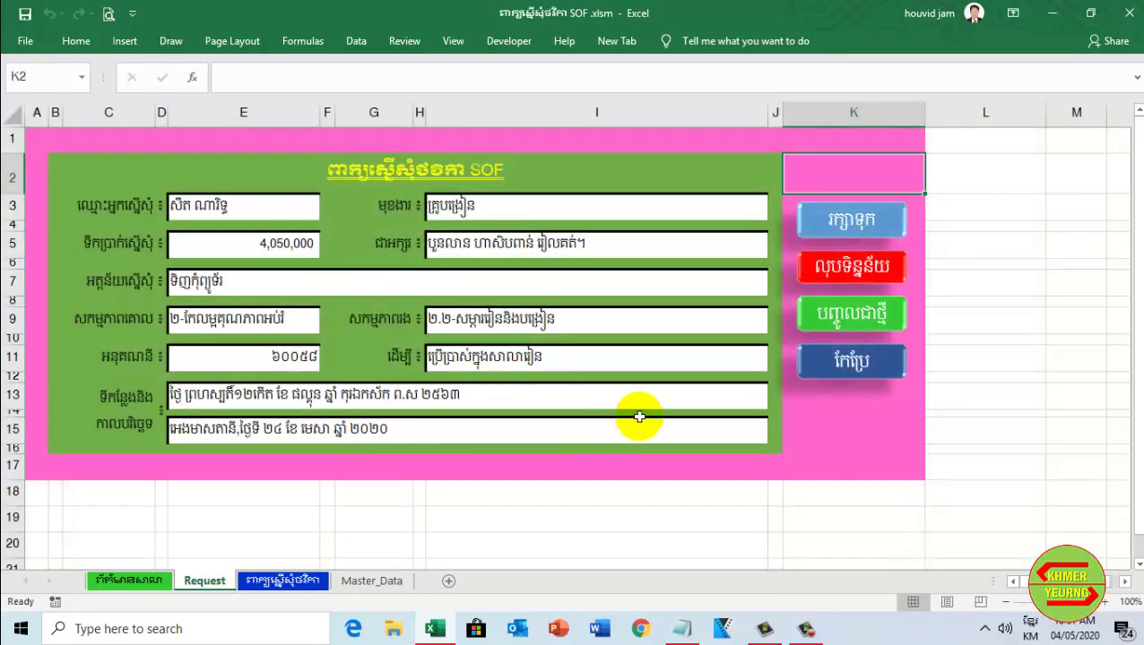
# Save the entry again as a second letter page, check it, then return to Request
pyautogui.click(857, 218)
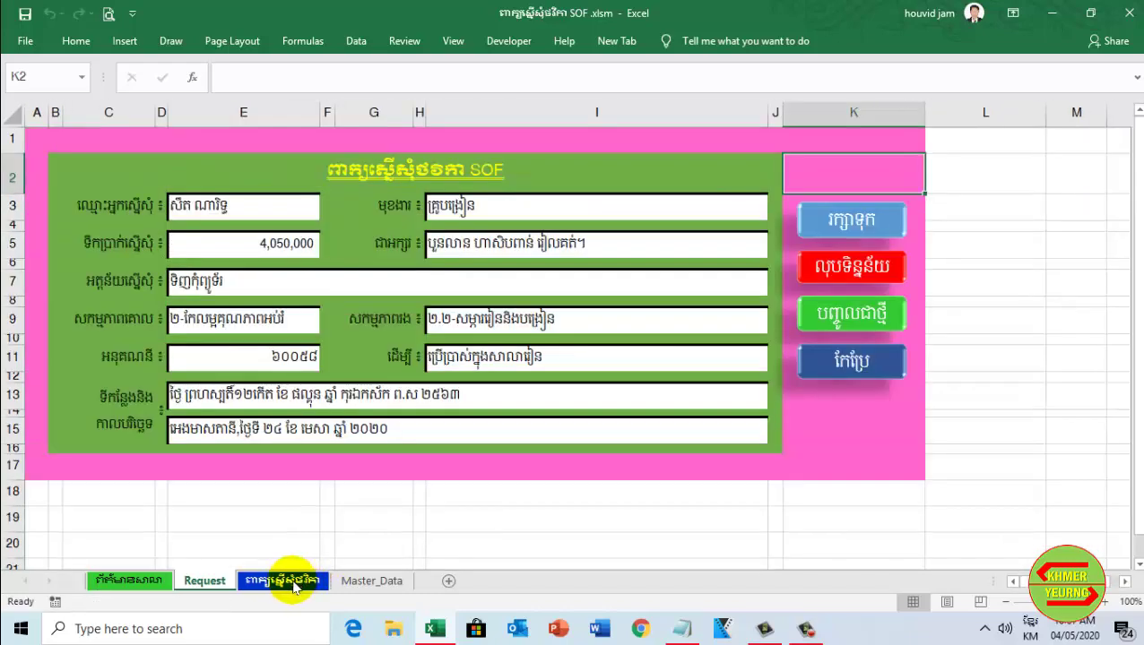
pyautogui.click(292, 581)
pyautogui.scroll(-10, 452, 365)
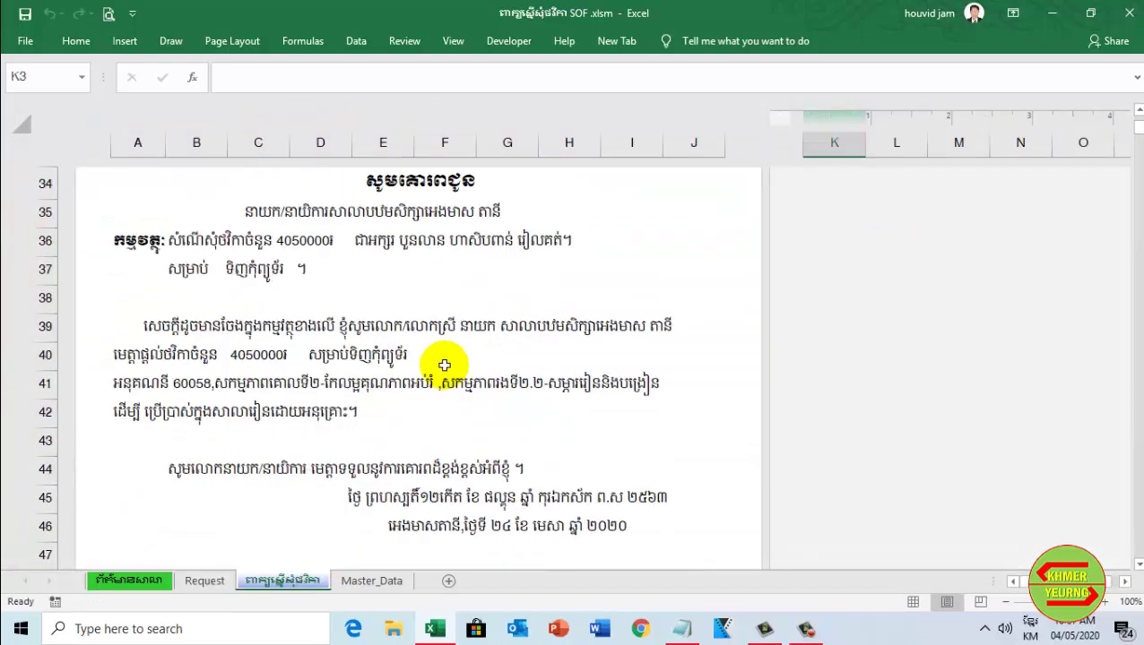
pyautogui.scroll(4, 456, 368)
pyautogui.scroll(15, 455, 369)
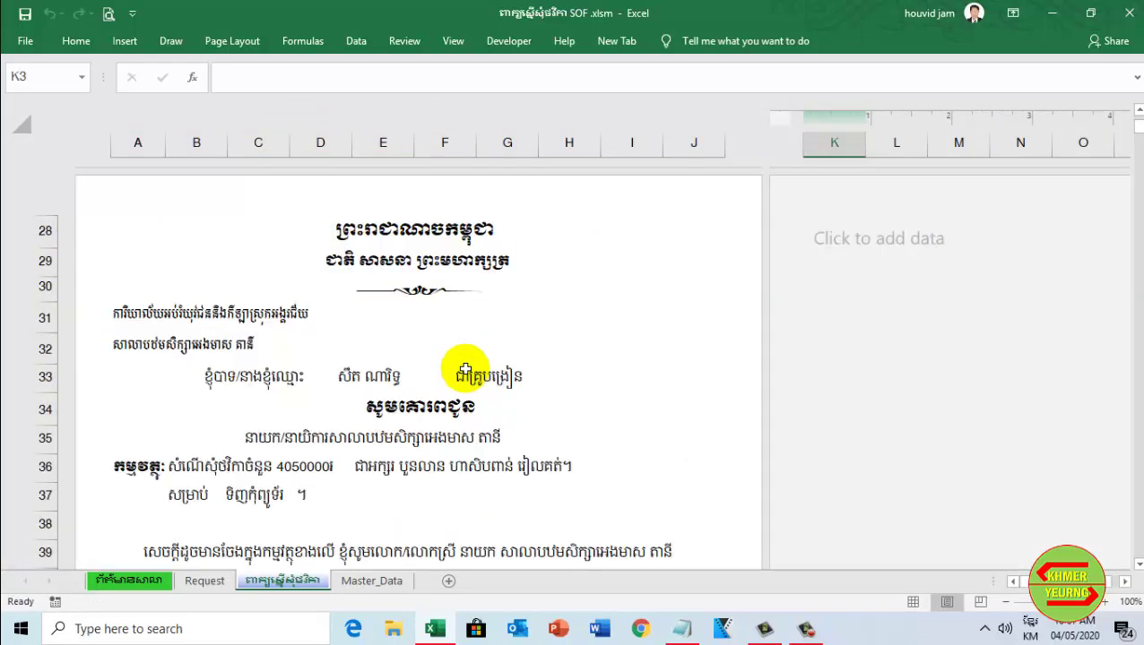
pyautogui.scroll(-11, 466, 371)
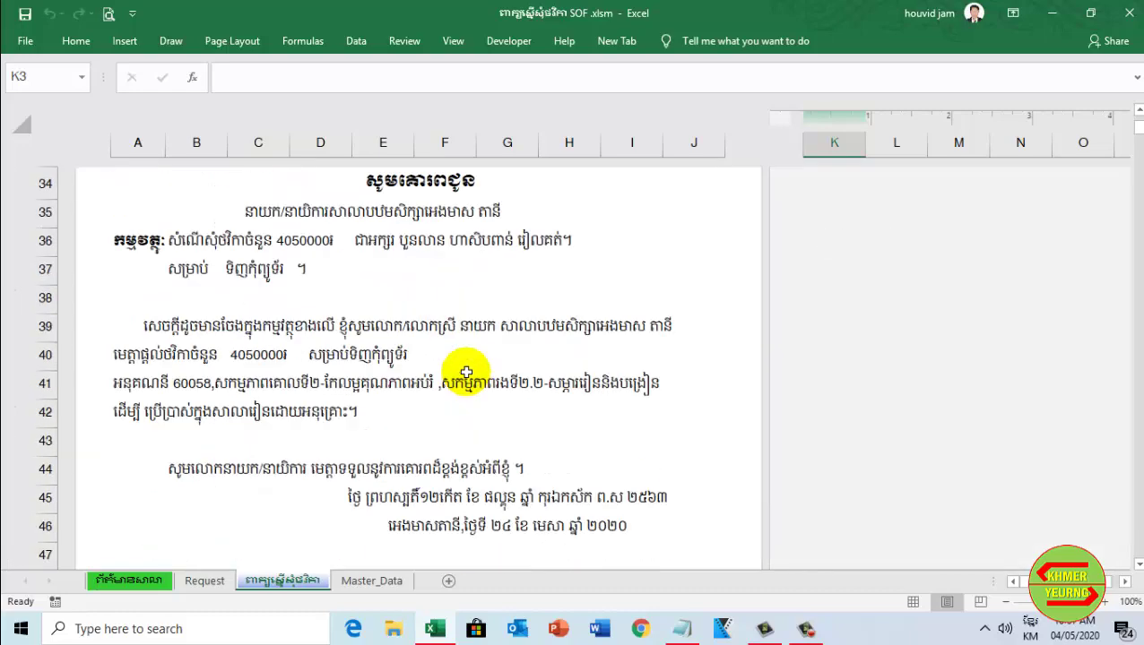
pyautogui.scroll(10, 466, 372)
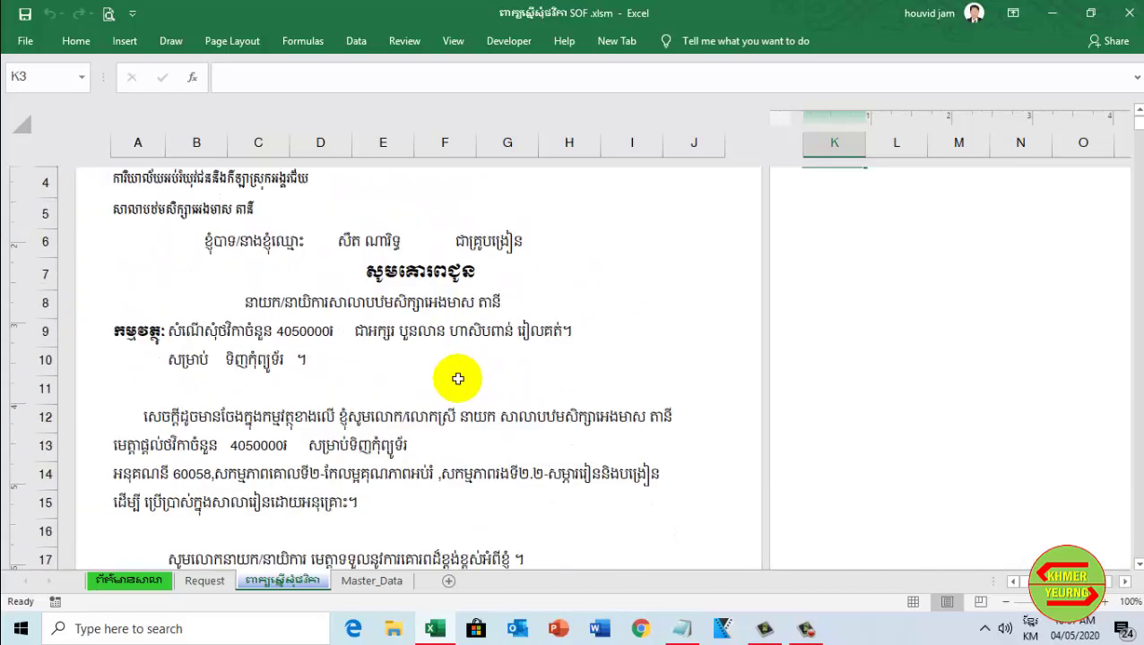
pyautogui.click(207, 581)
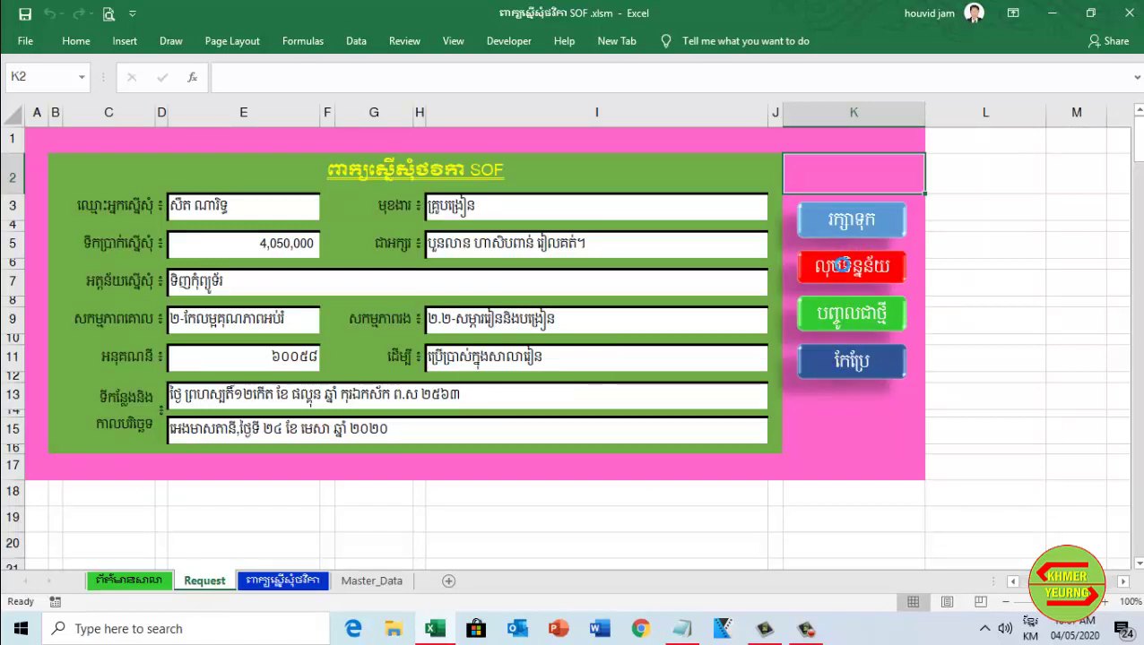
# Glance at the letter sheet, then clear the form with the green បញ្ចូលថ្មី button
pyautogui.click(283, 581)
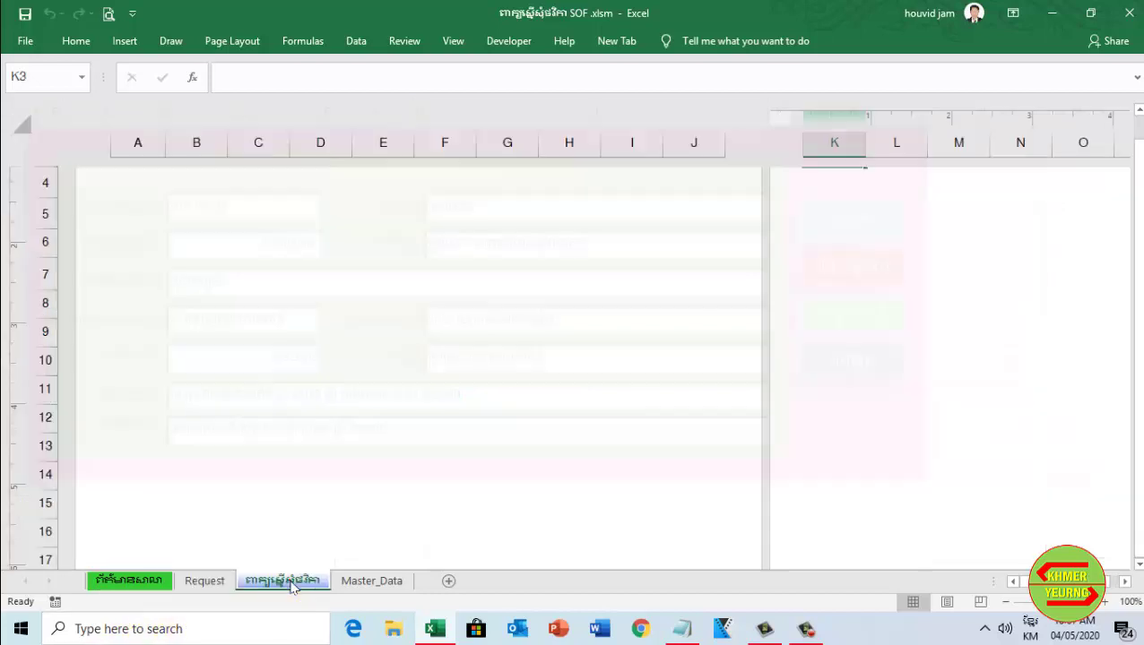
pyautogui.scroll(-10, 336, 513)
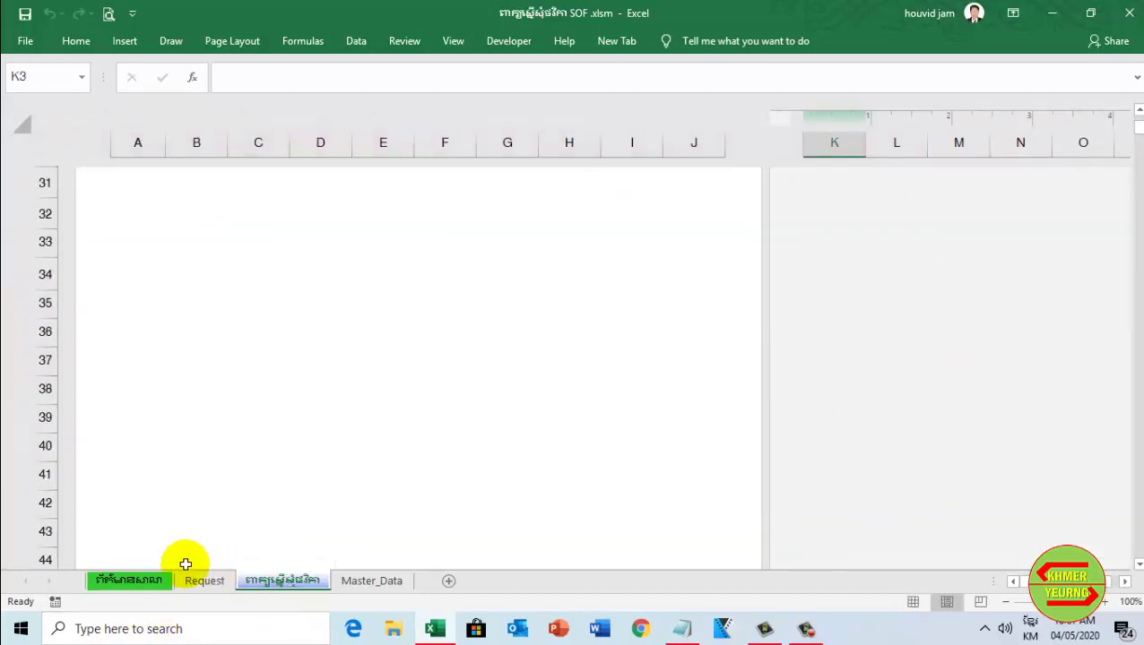
pyautogui.click(200, 579)
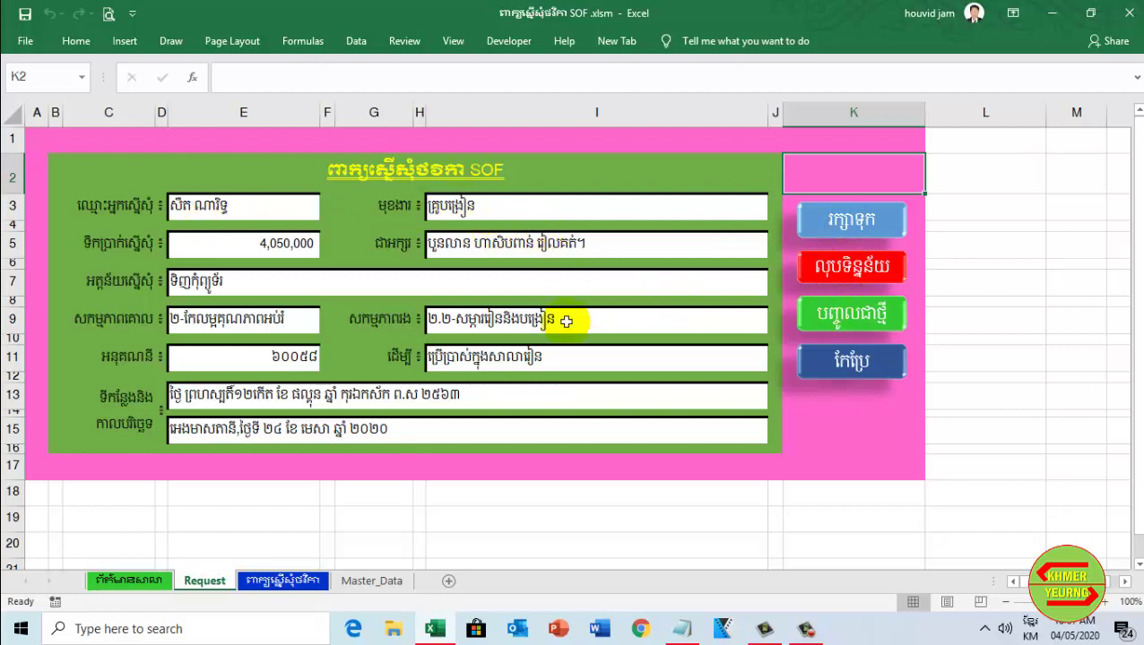
pyautogui.click(852, 322)
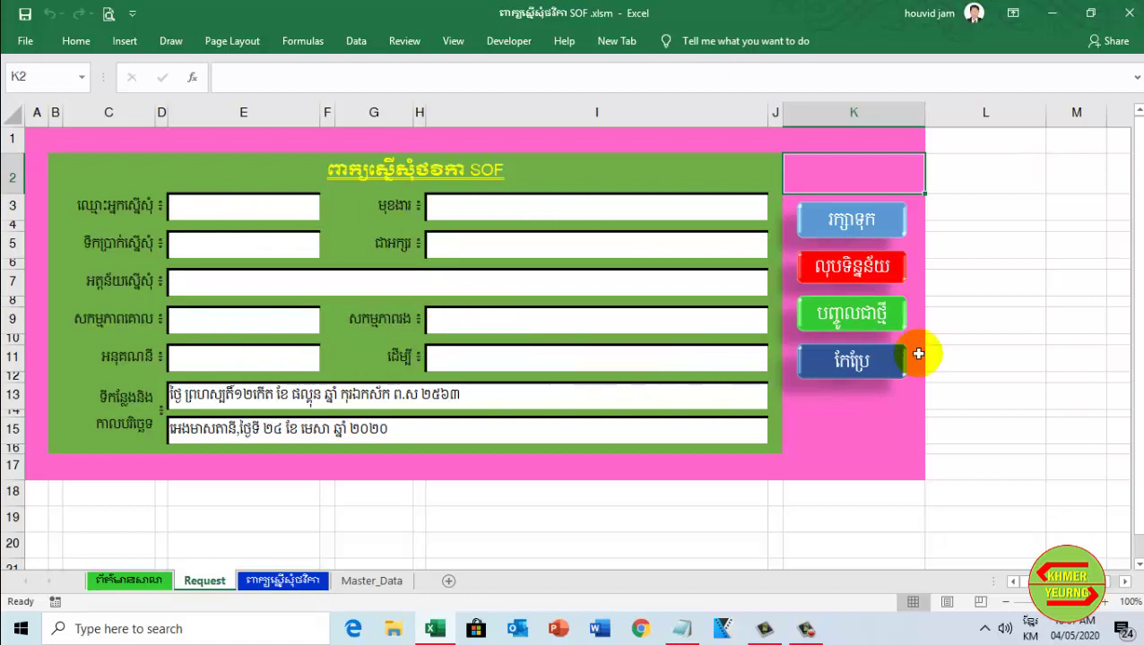
pyautogui.click(868, 377)
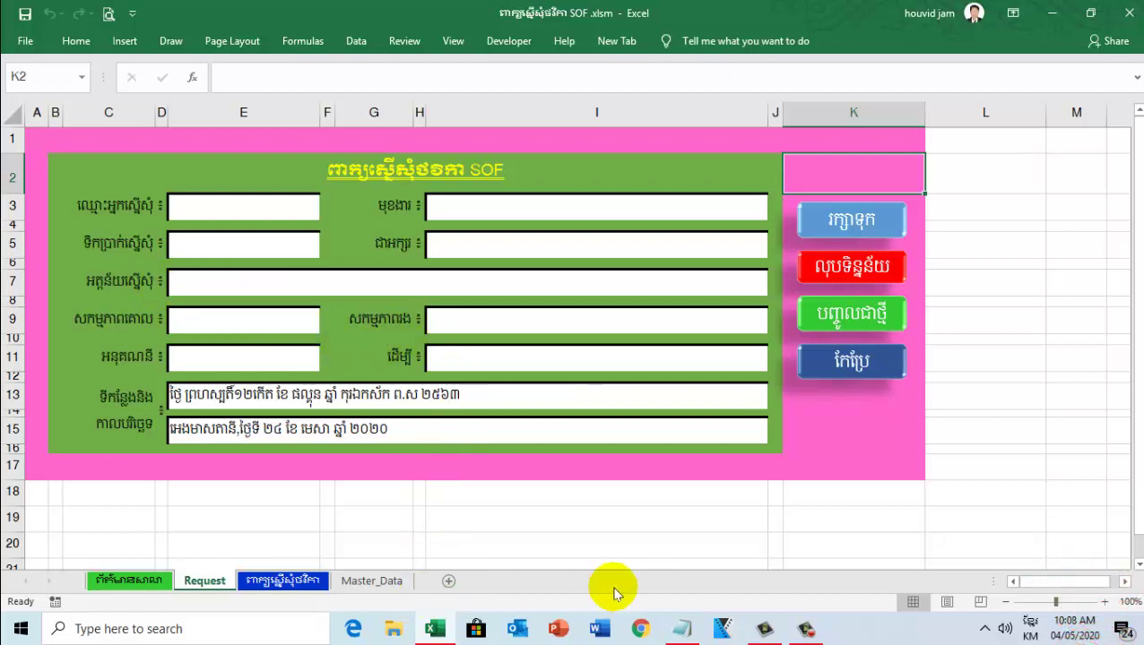
pyautogui.click(806, 631)
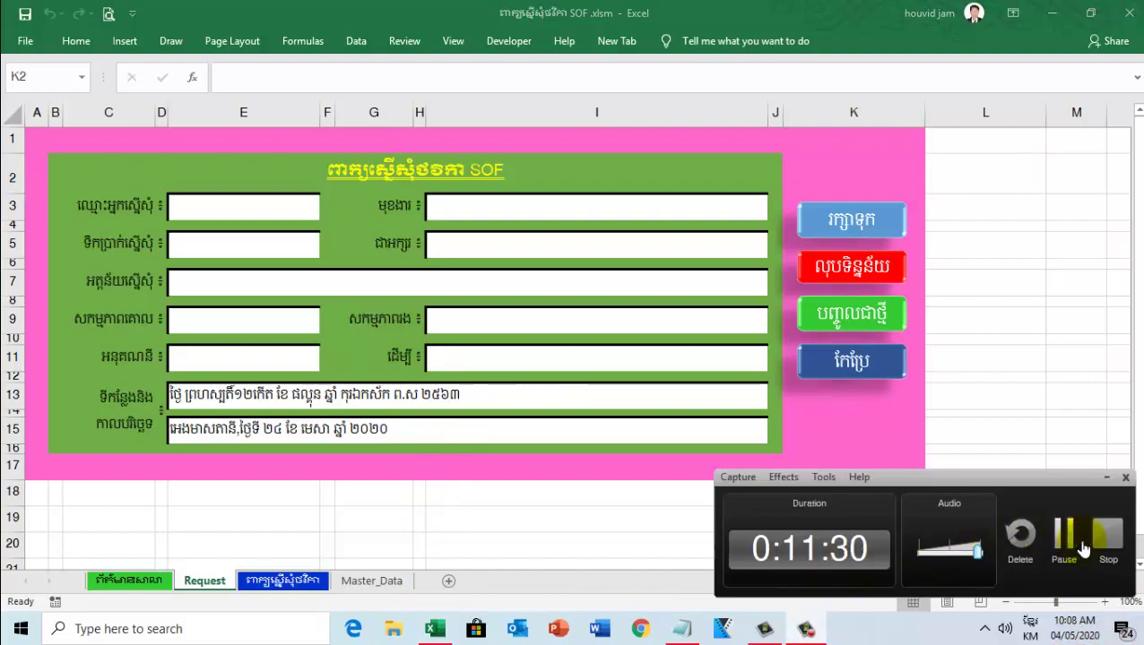